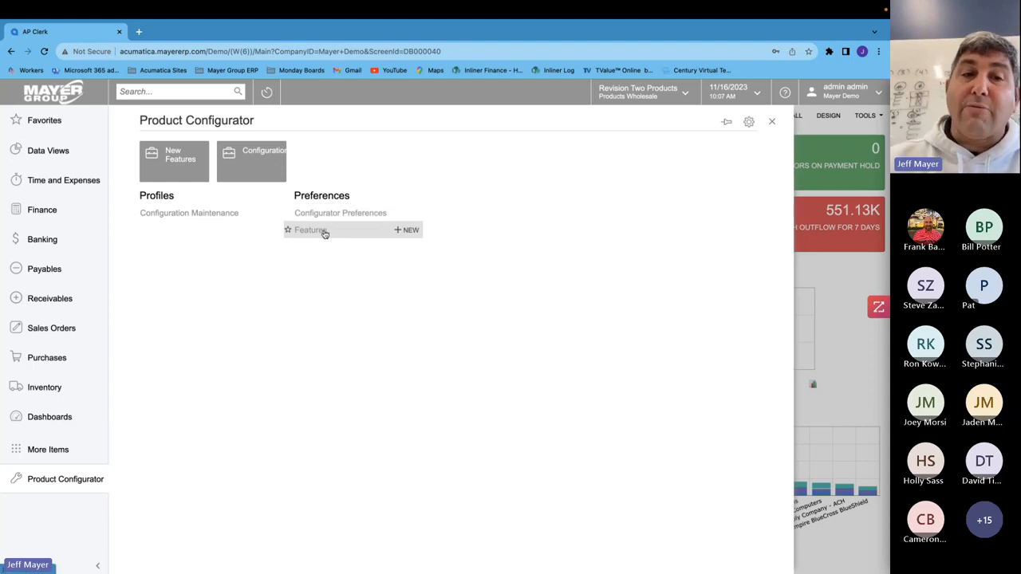
- Open Configuration Maintenance and open the configure-to-order wood bat configuration AMC000003
left_click(199, 215)
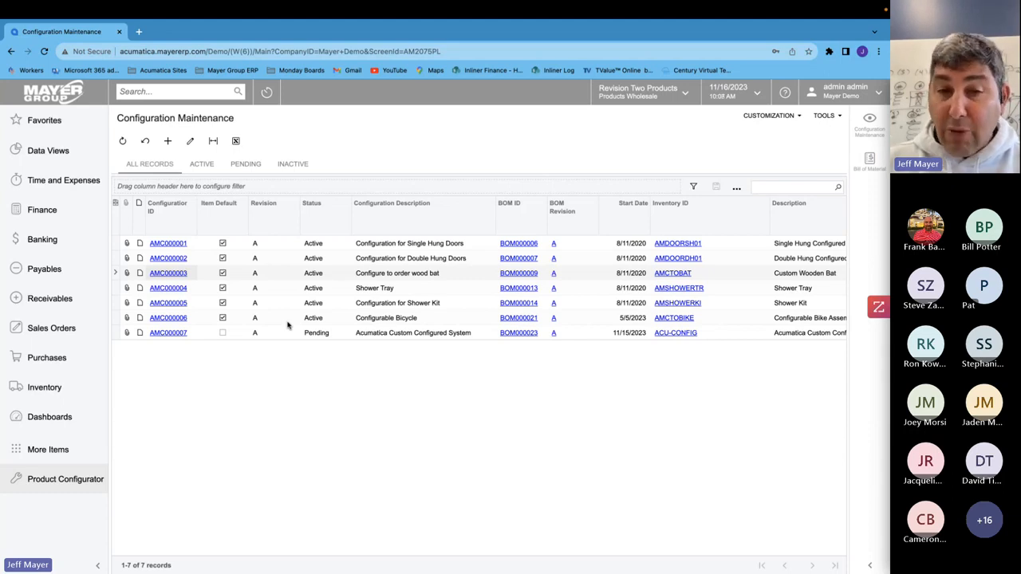
left_click(274, 335)
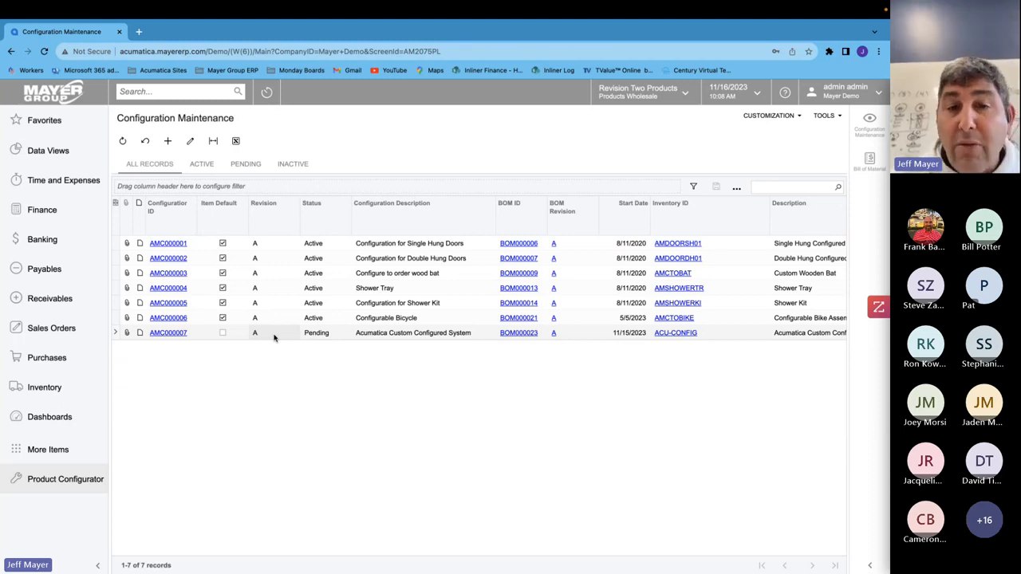
left_click(245, 277)
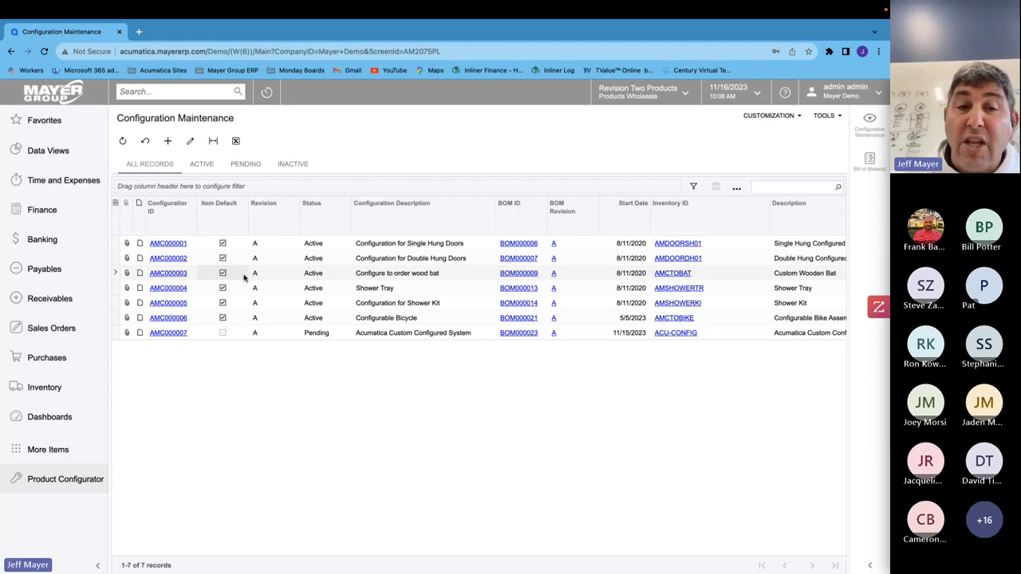
left_click(168, 273)
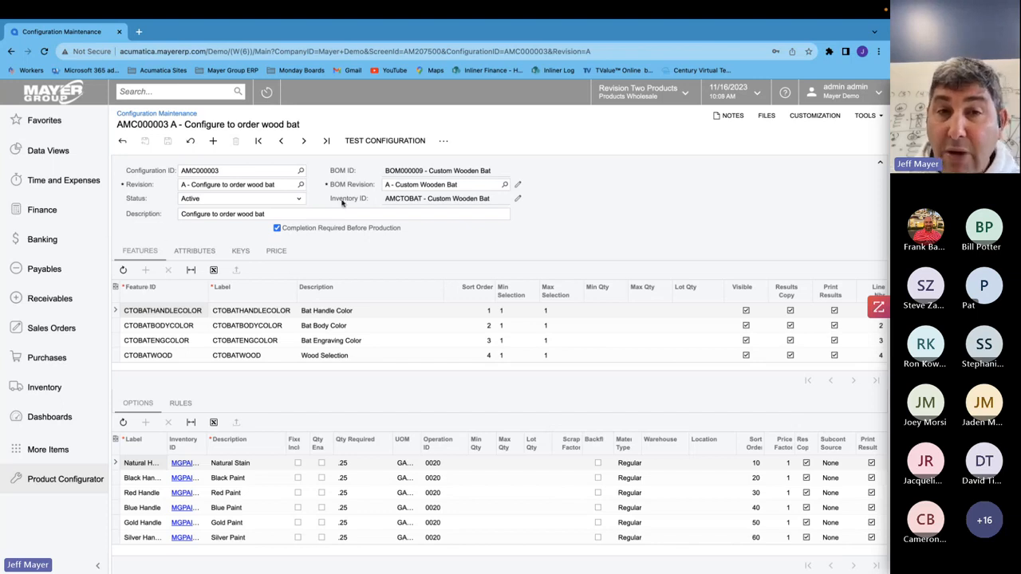
- Open the bat's bill of material from the BOM revision field
triple_click(408, 172)
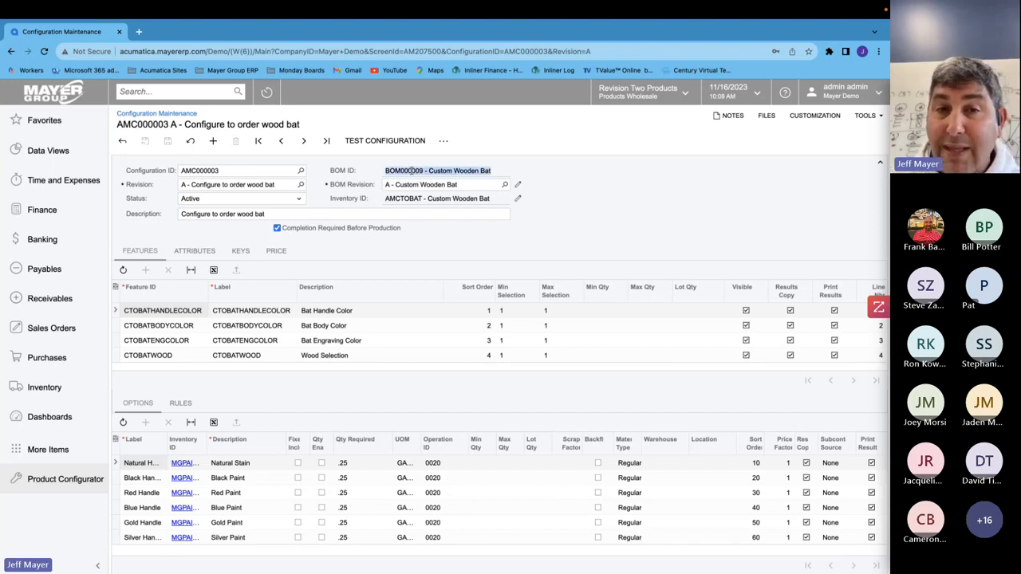
left_click(421, 184)
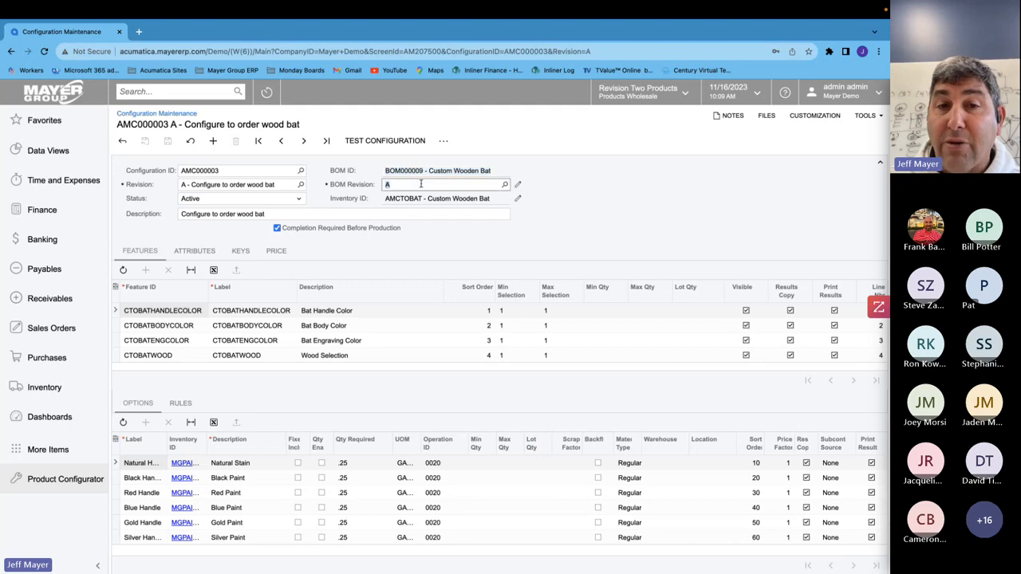
left_click(517, 186)
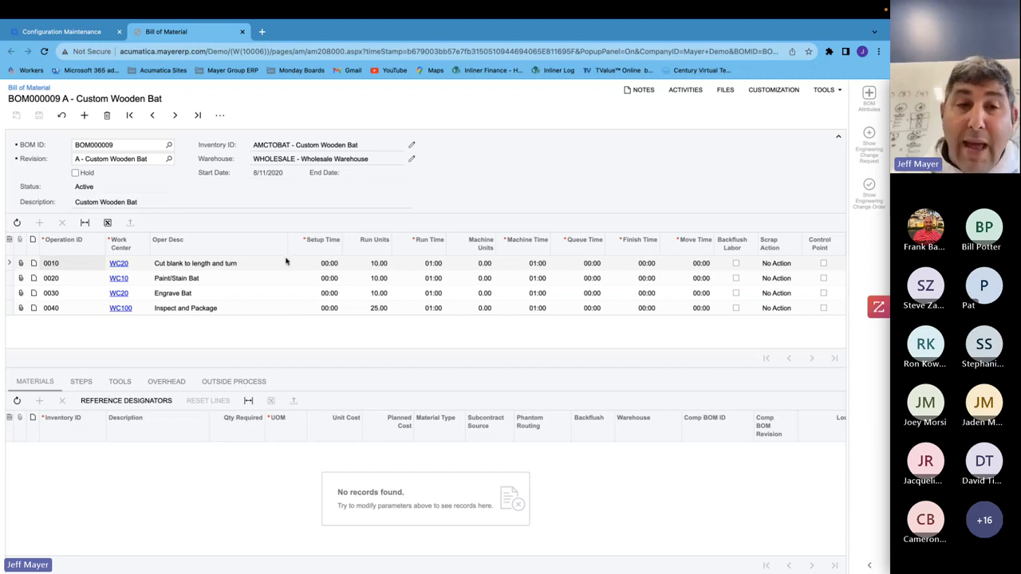
- Review the bill of material's operations one by one, then close its tab
left_click(221, 280)
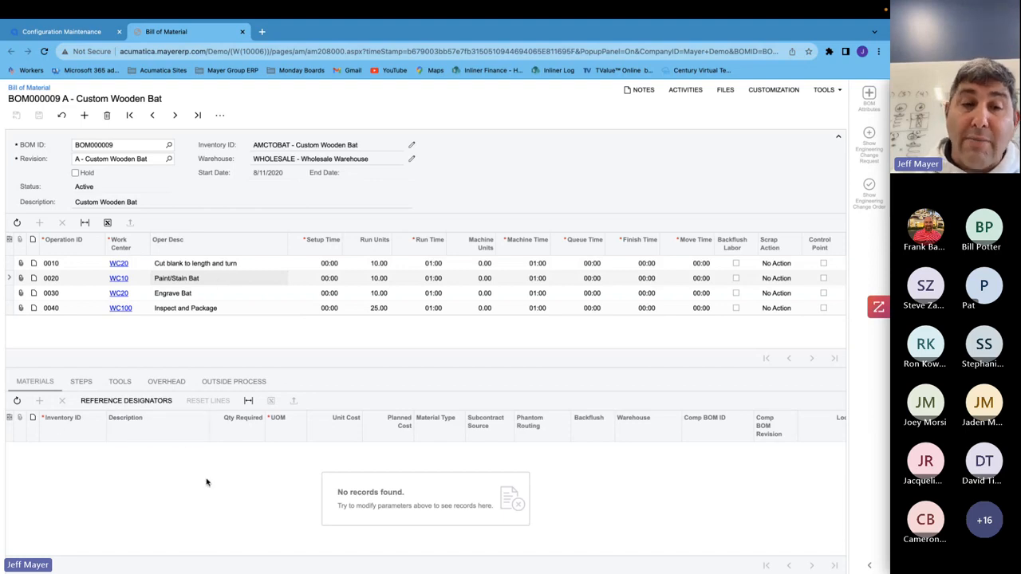
left_click(190, 296)
left_click(198, 311)
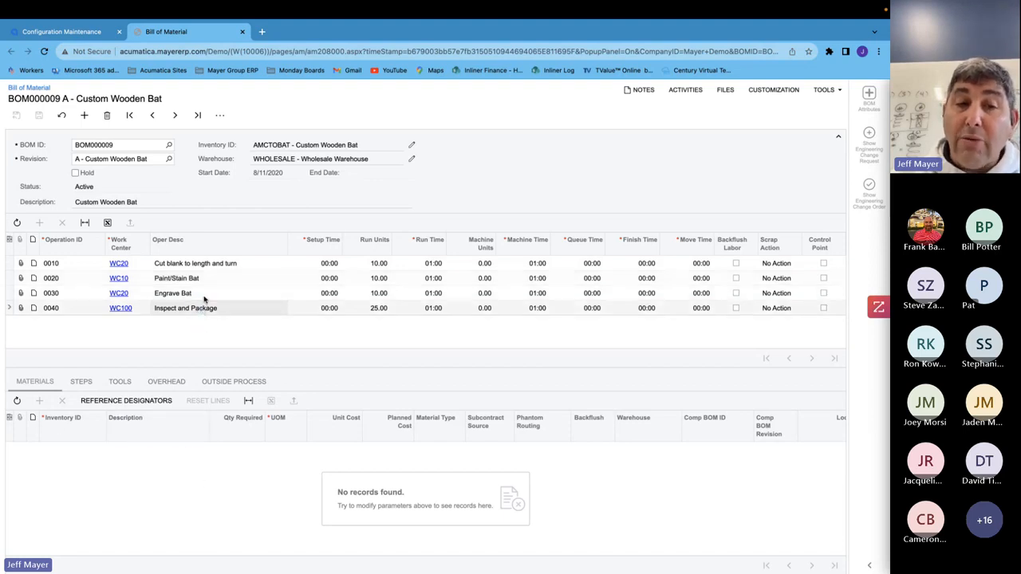
key("Up")
key("Up")
key("Up")
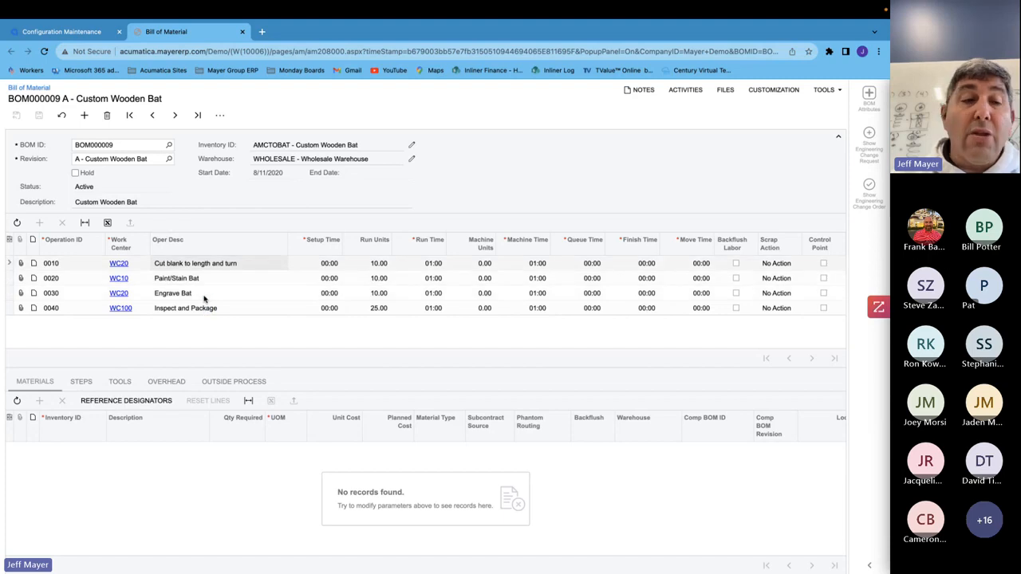
key("Down")
key("Down")
key("Down")
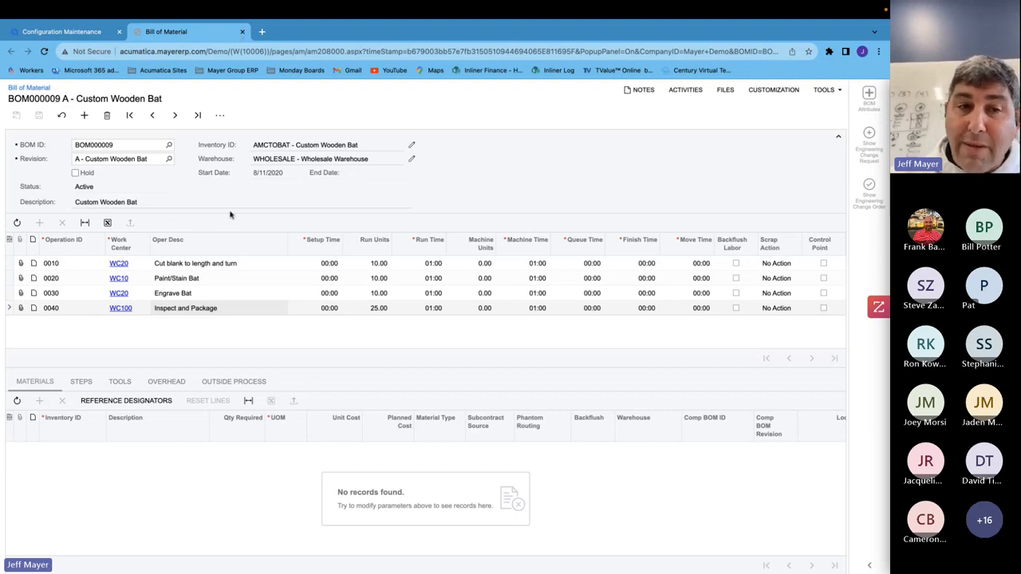
left_click(204, 266)
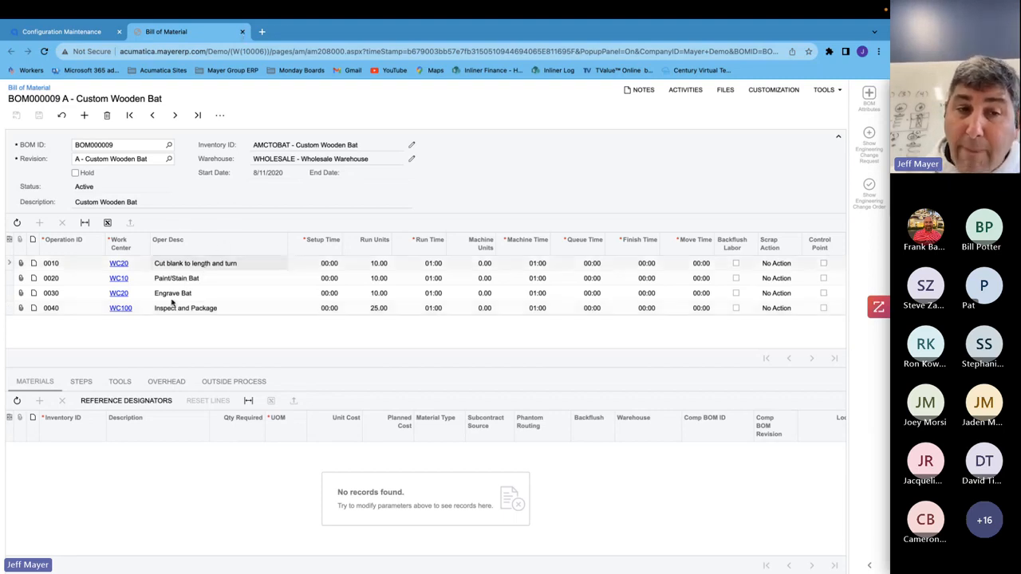
left_click(242, 32)
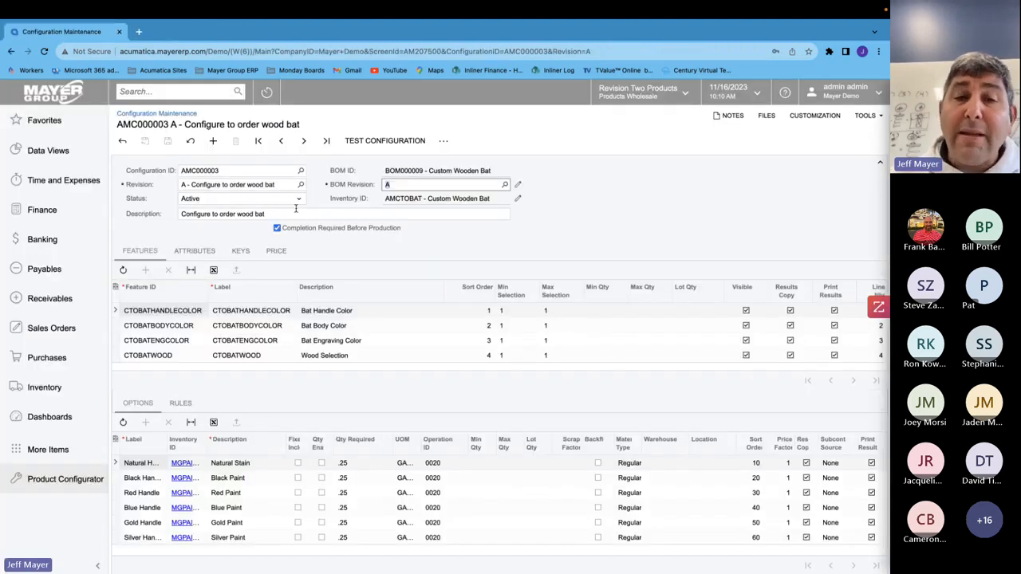
- Inspect the configuration's attributes and the validation rule for each attribute
left_click(193, 253)
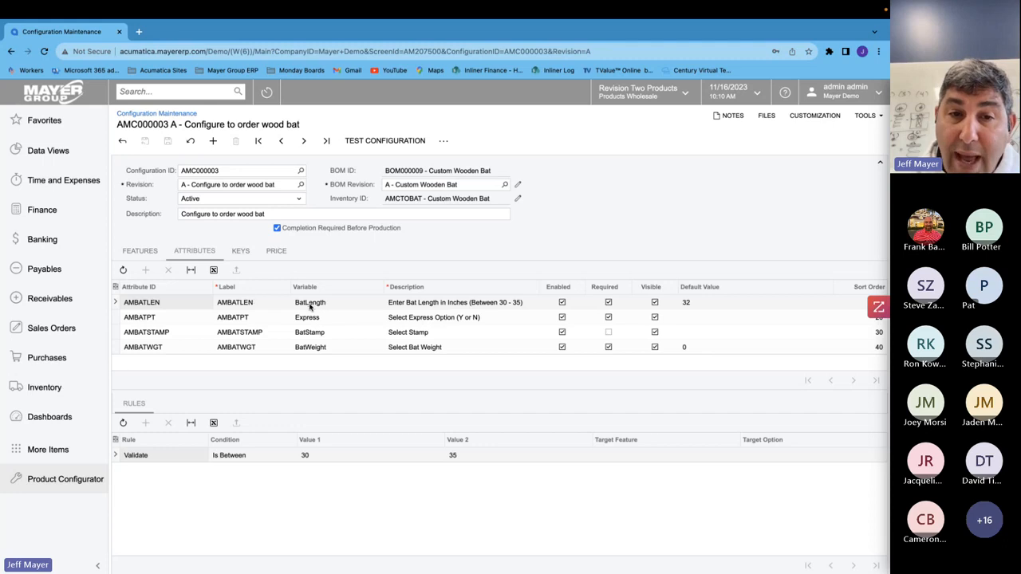
left_click(313, 330)
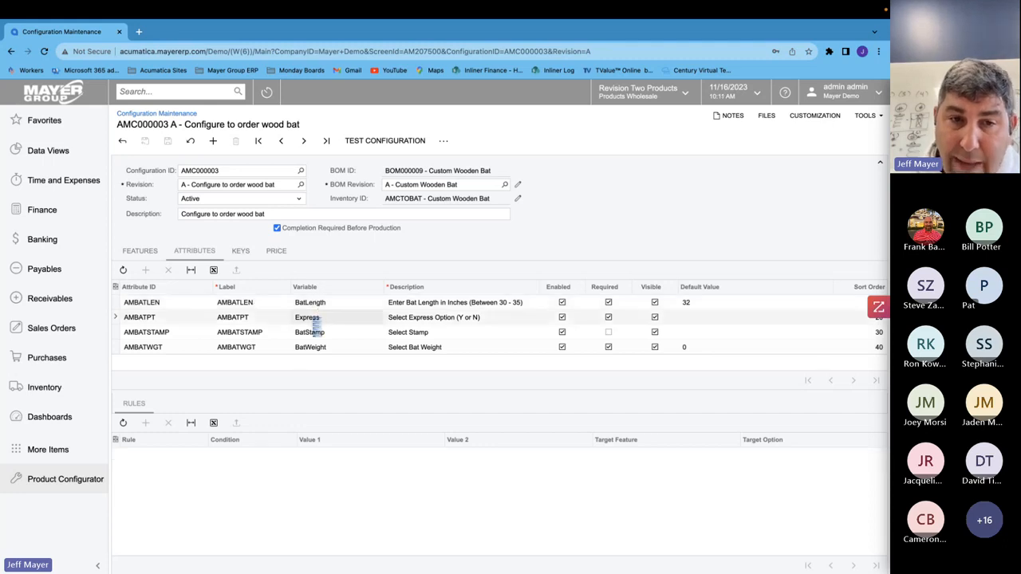
left_click(319, 347)
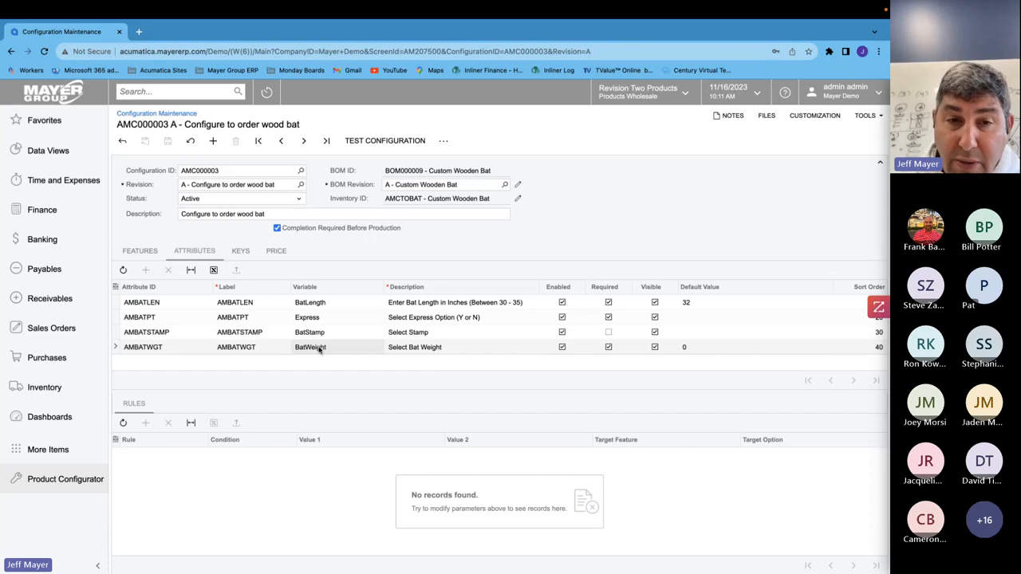
left_click(312, 307)
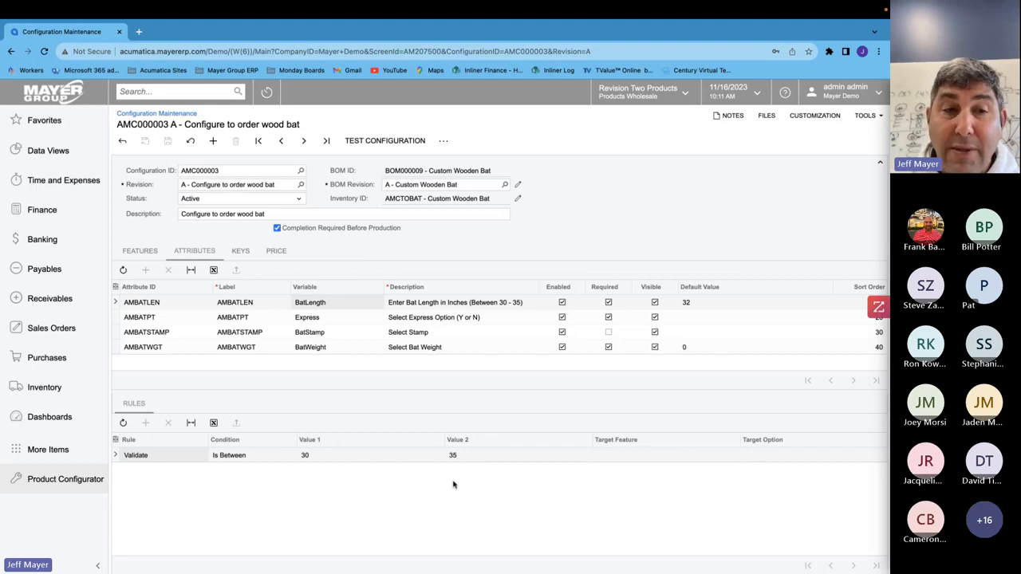
- Switch to the configuration's features and inspect the option list of each feature
left_click(151, 253)
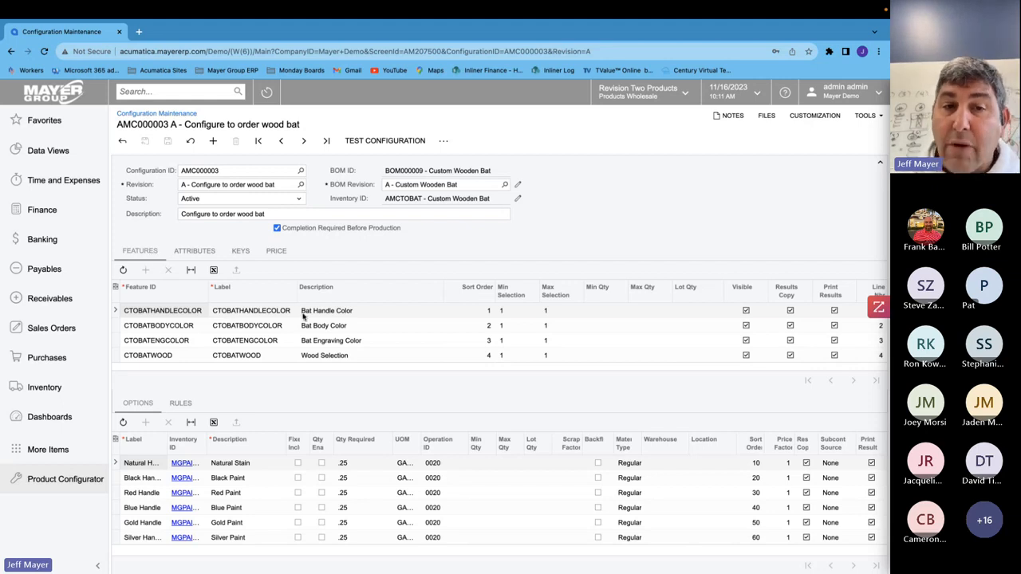
left_click(338, 329)
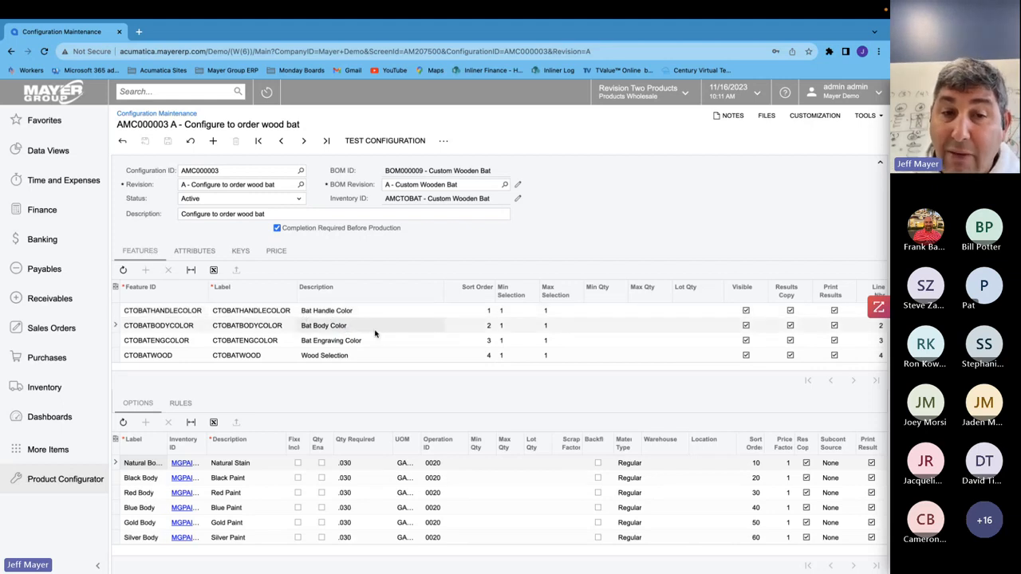
left_click(369, 342)
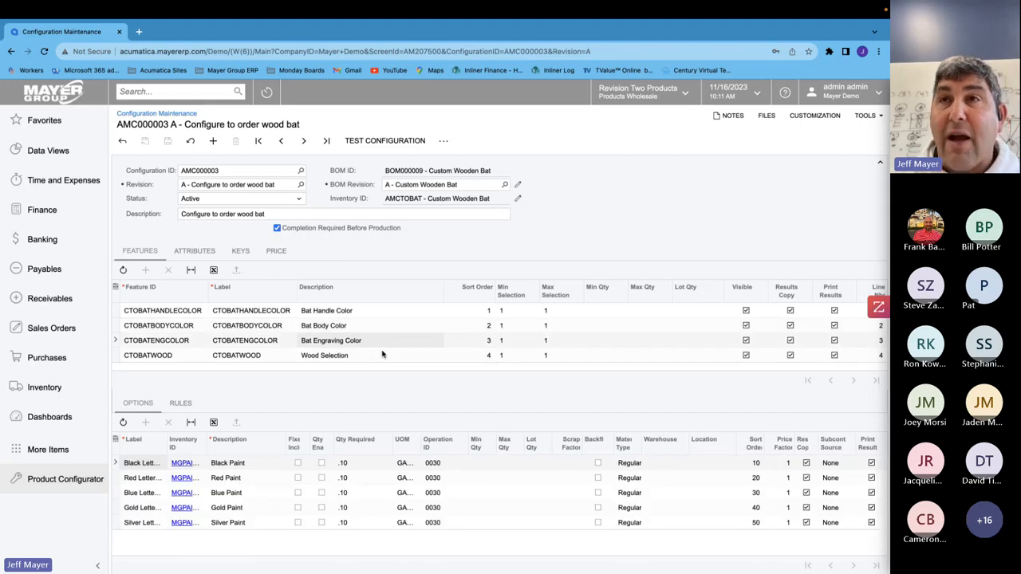
left_click(338, 360)
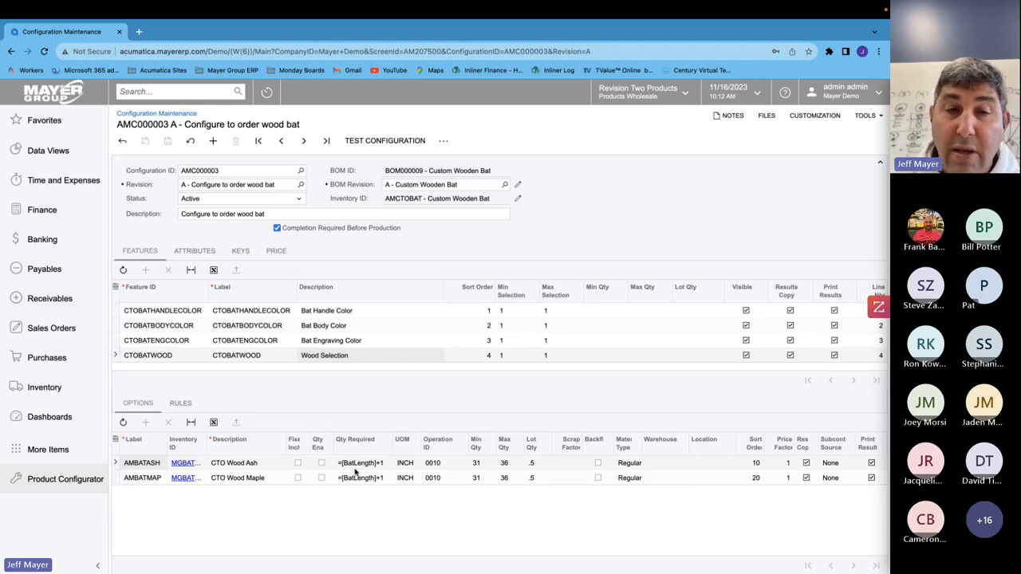
left_click(326, 313)
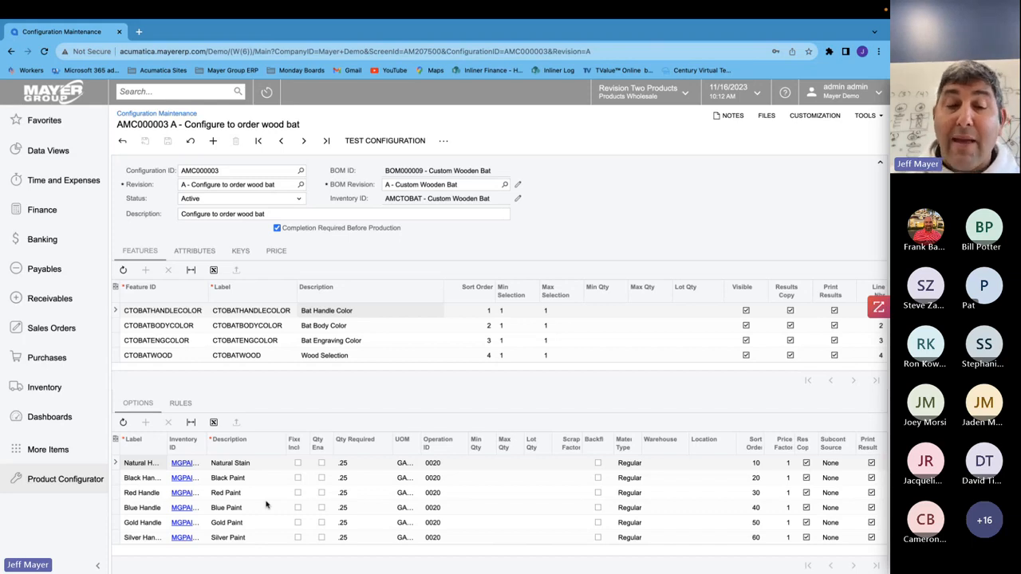
left_click(306, 341)
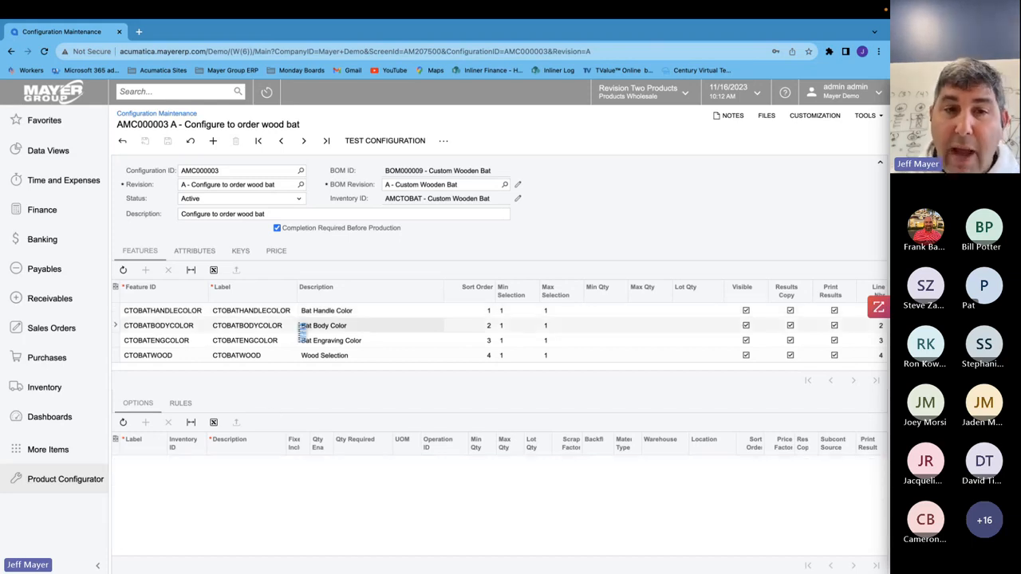
left_click(276, 357)
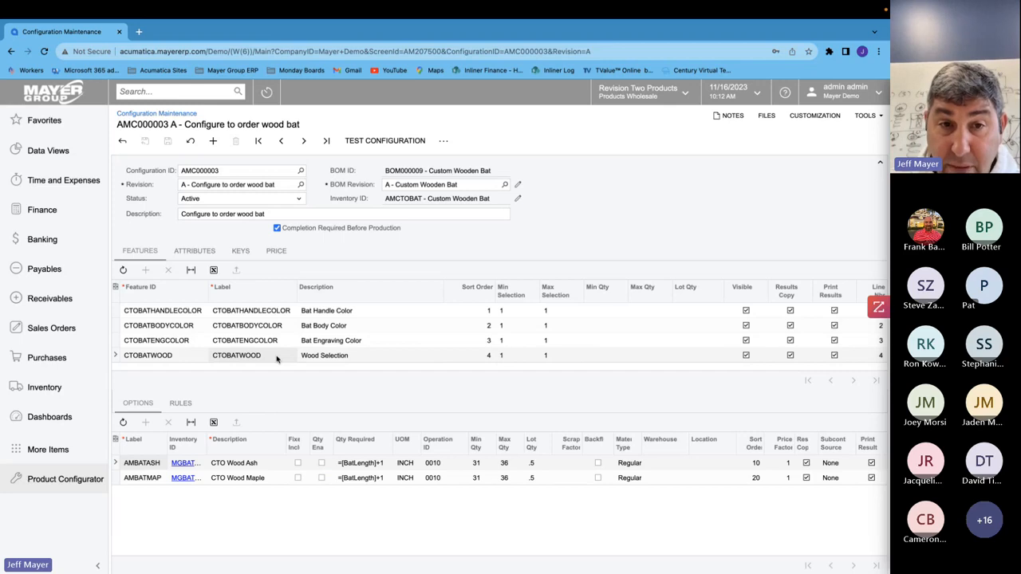
- Step through the features again, comparing their paint and wood options and quantities
left_click(258, 343)
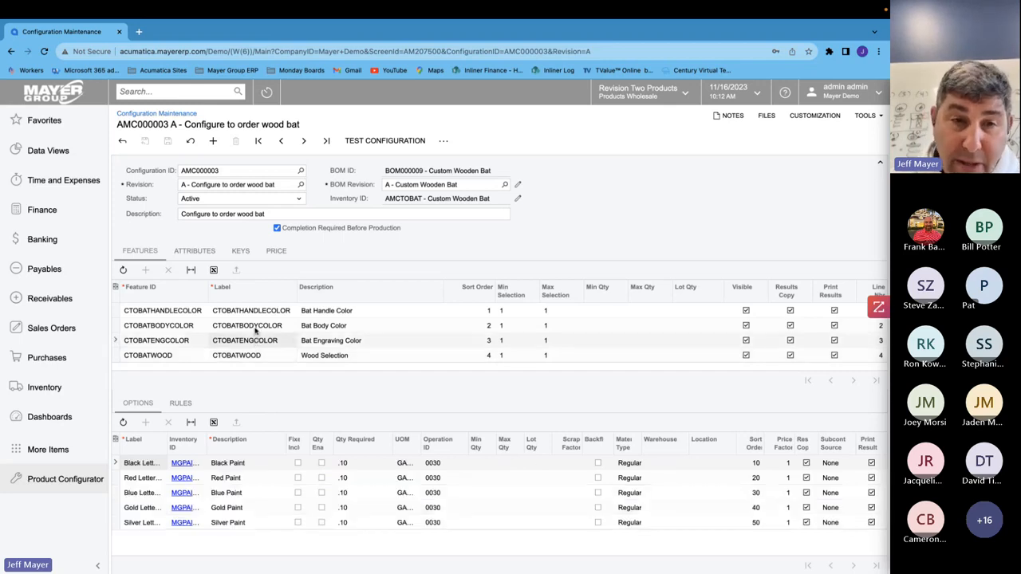
left_click(256, 327)
left_click(257, 315)
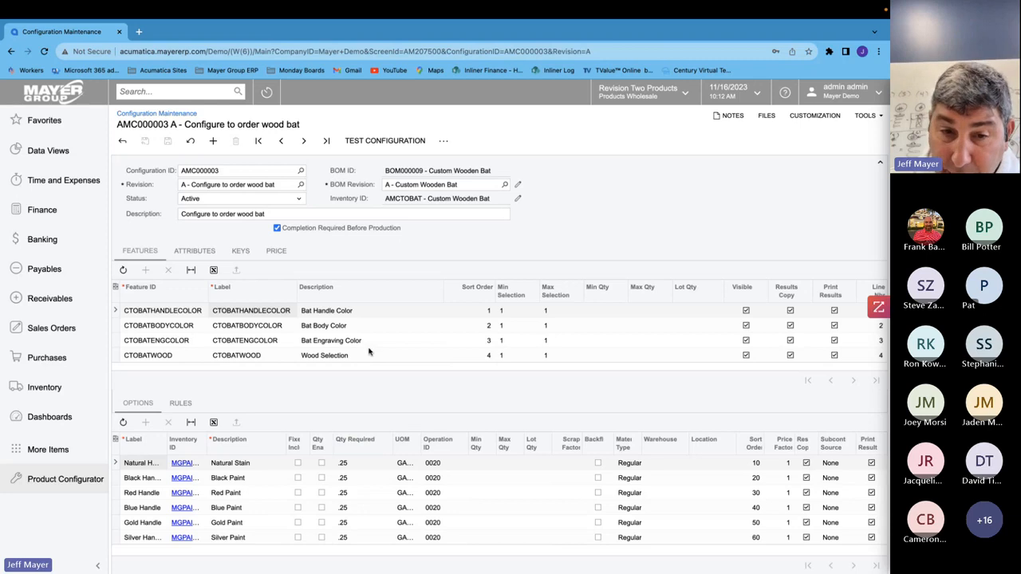
left_click(440, 478)
left_click(440, 493)
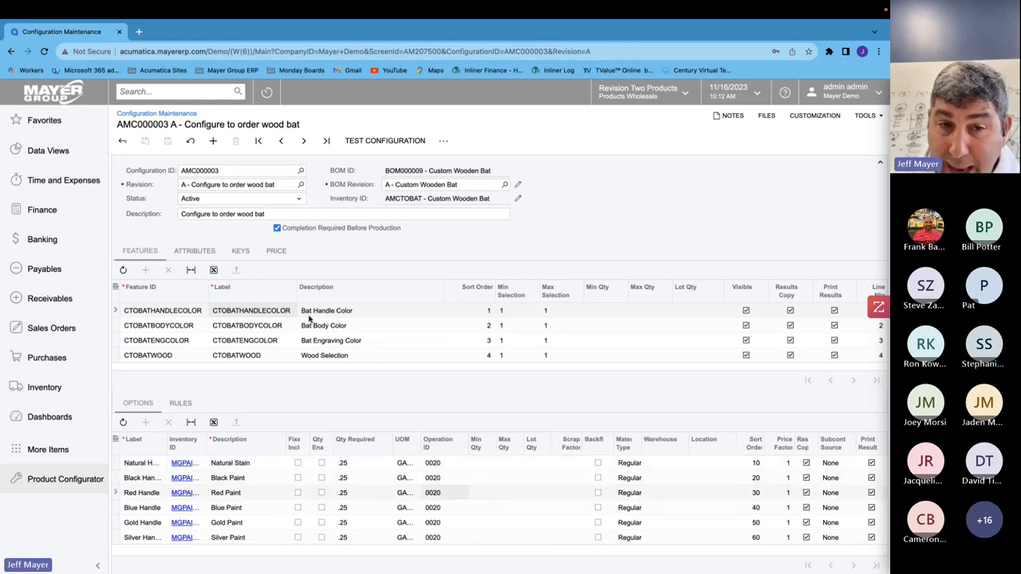
left_click(350, 327)
left_click(347, 342)
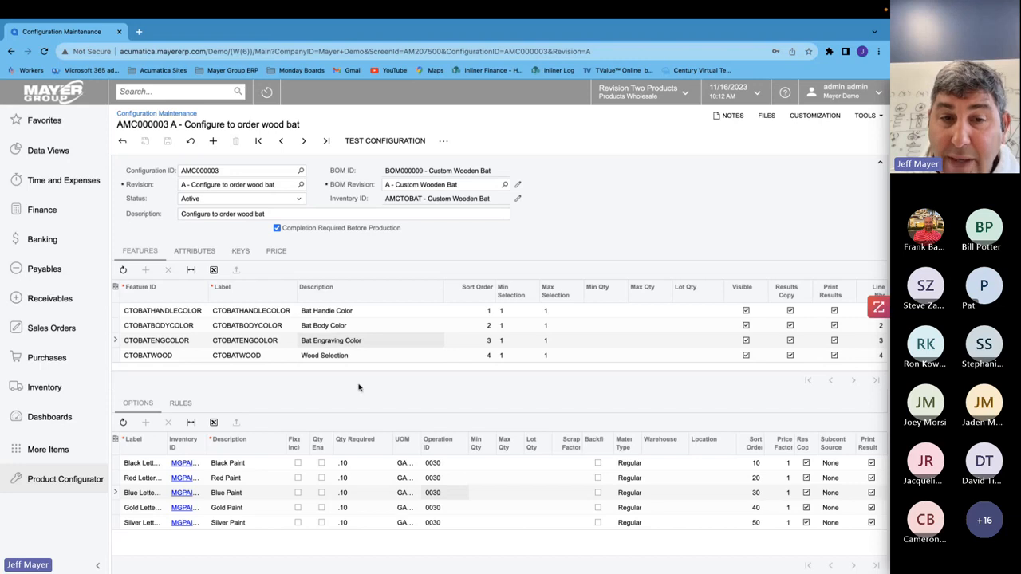
left_click(340, 361)
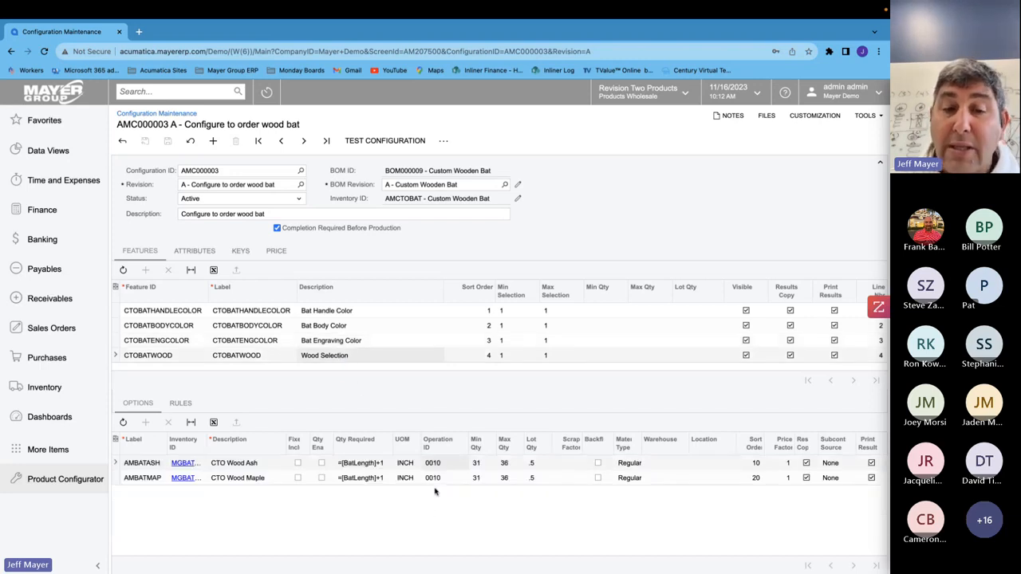
left_click(360, 343)
left_click(360, 331)
left_click(357, 316)
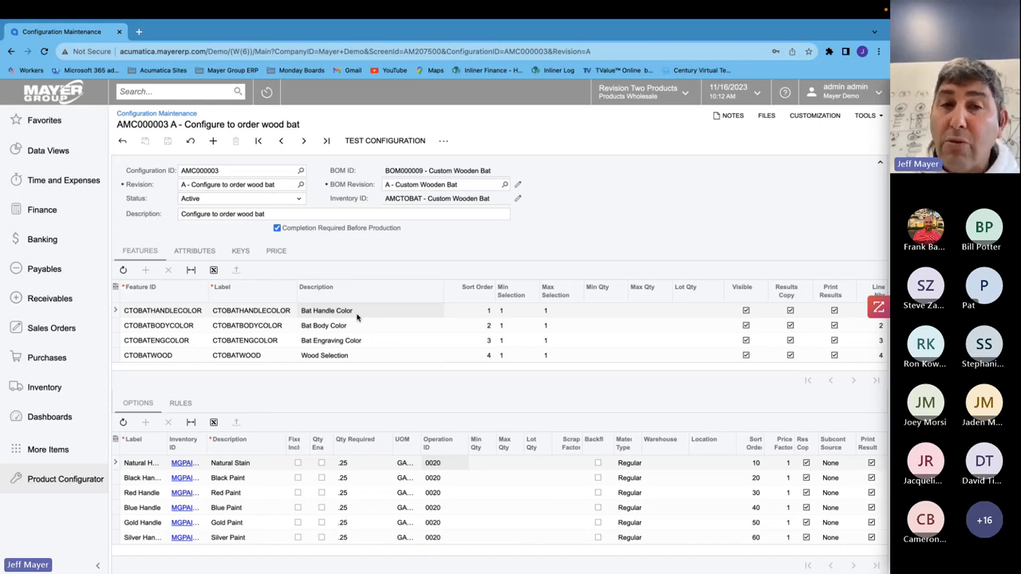
- Start a test configuration and enter a bat length of 29 inches
left_click(375, 141)
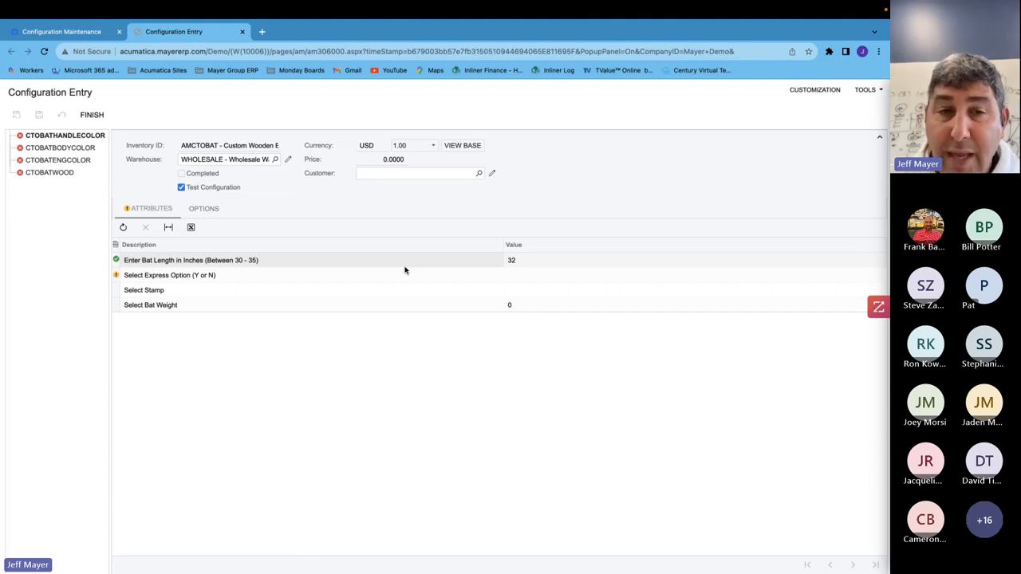
left_click(523, 259)
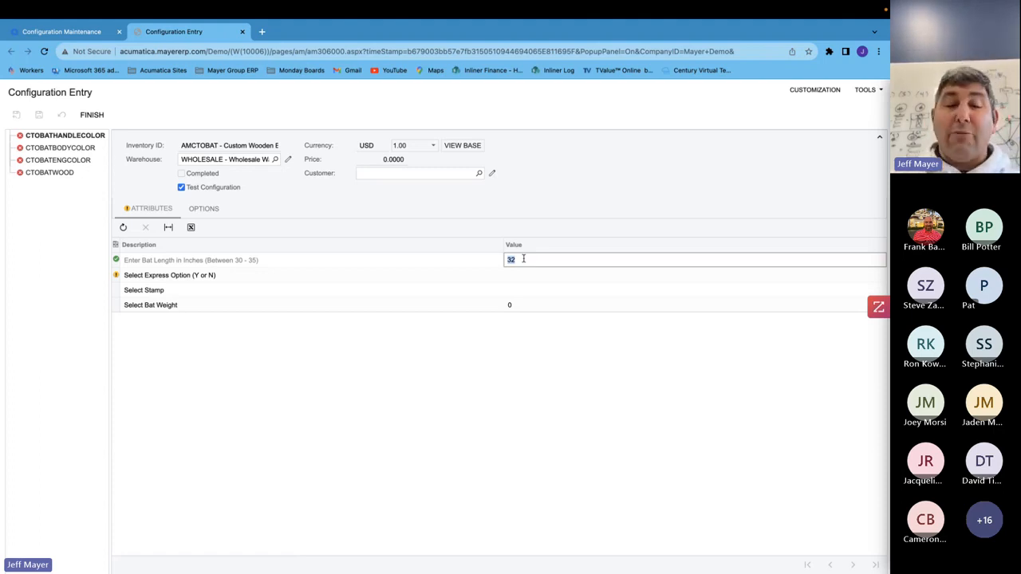
type("29")
key("Tab")
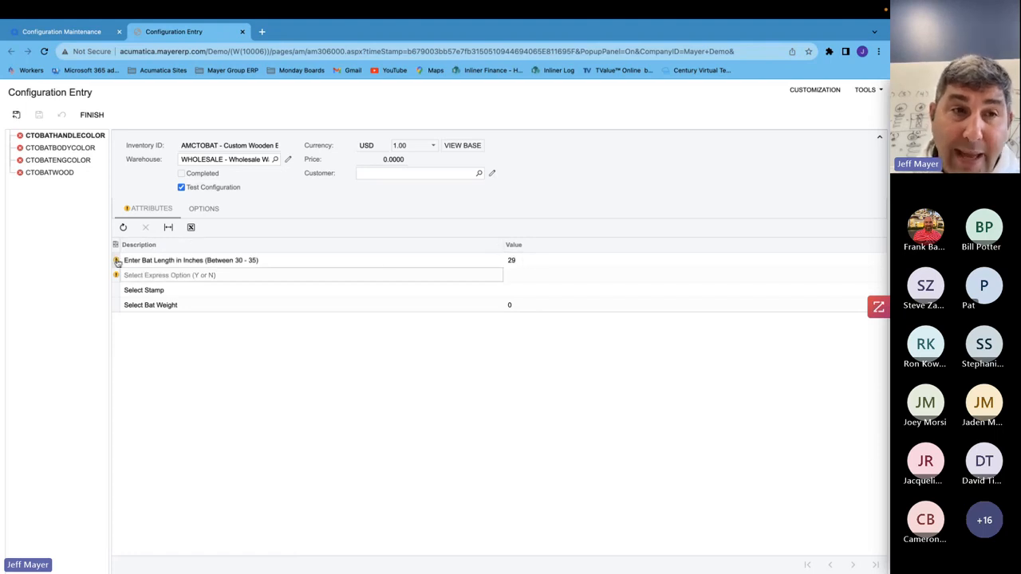
- Set the bat length attribute to 33 inches and the express option to Y
mouse_move(118, 263)
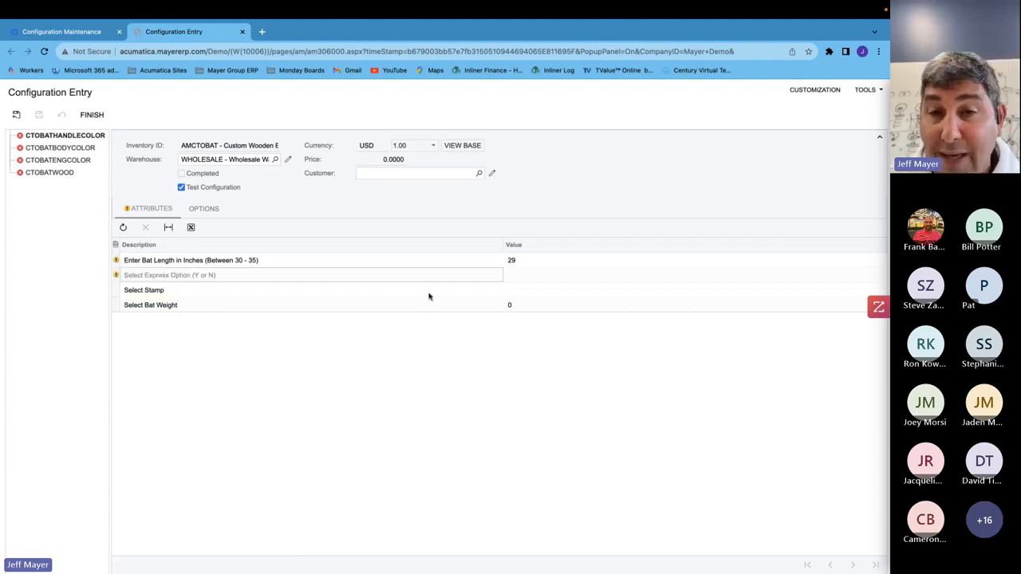
left_click(522, 261)
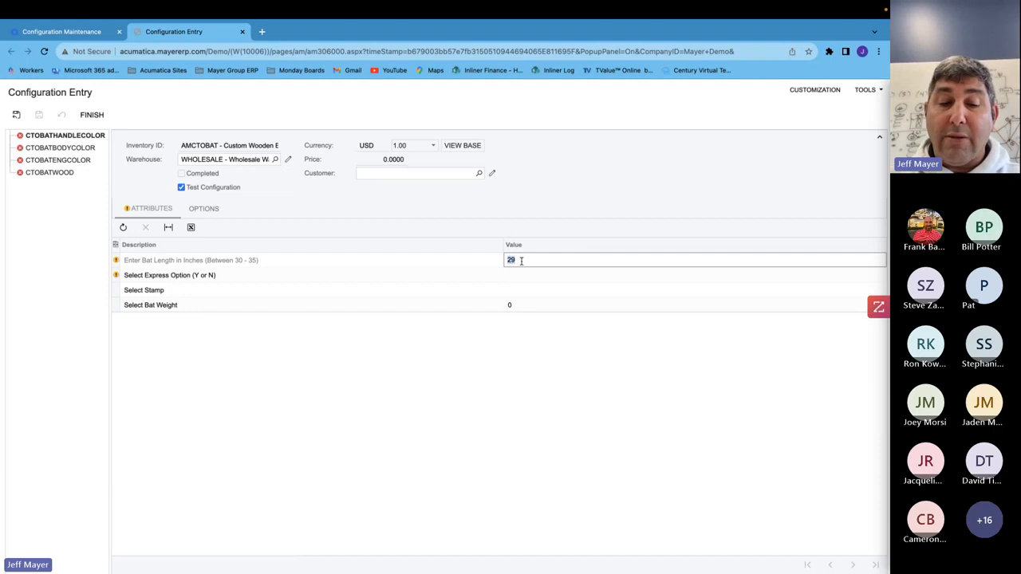
type("33")
key("Tab")
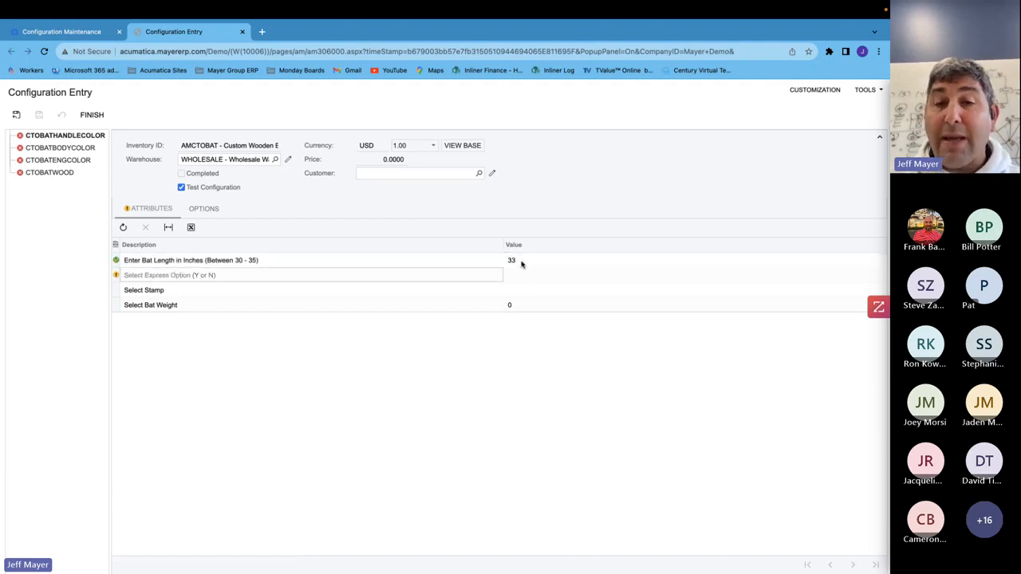
left_click(555, 277)
left_click(553, 280)
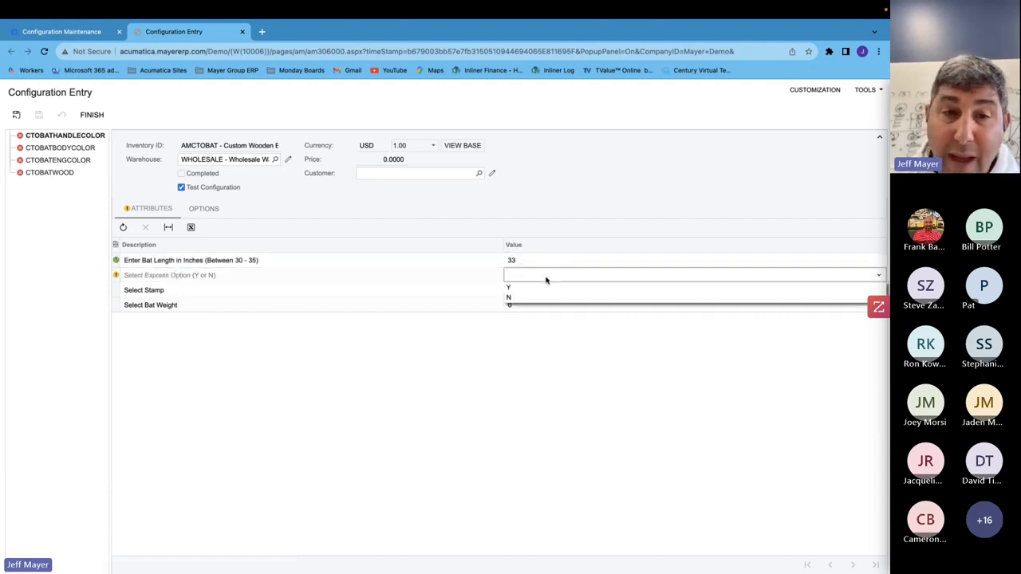
left_click(529, 288)
left_click(525, 292)
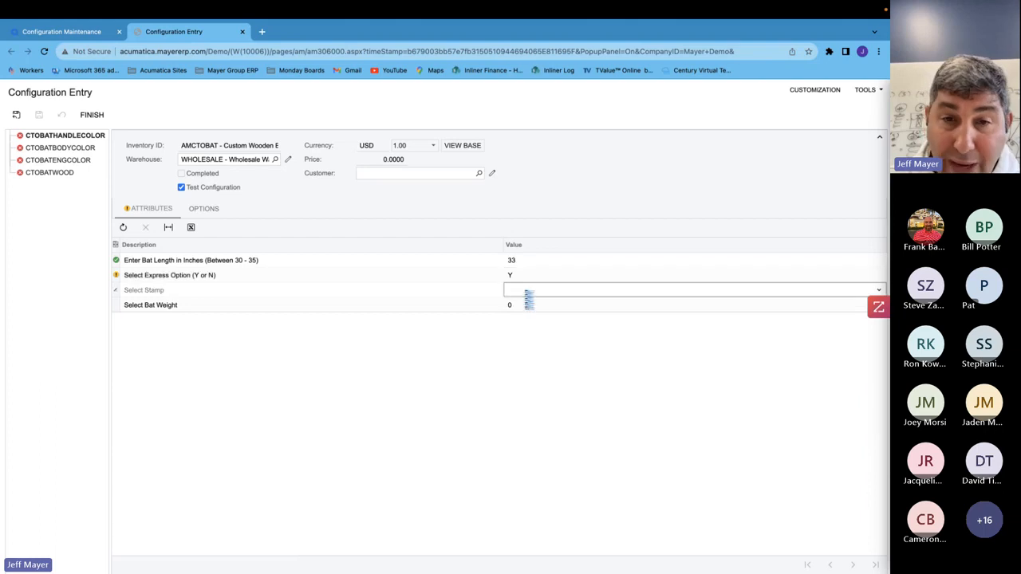
- Choose BPF Stamp for the stamp attribute and -2 Oz for the bat weight
left_click(526, 292)
left_click(522, 303)
left_click(522, 310)
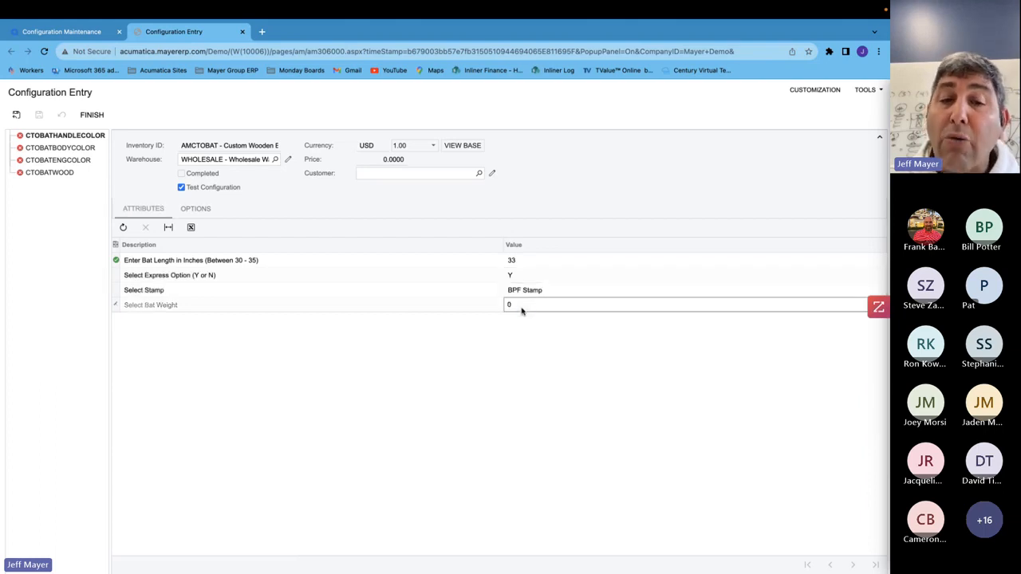
left_click(523, 309)
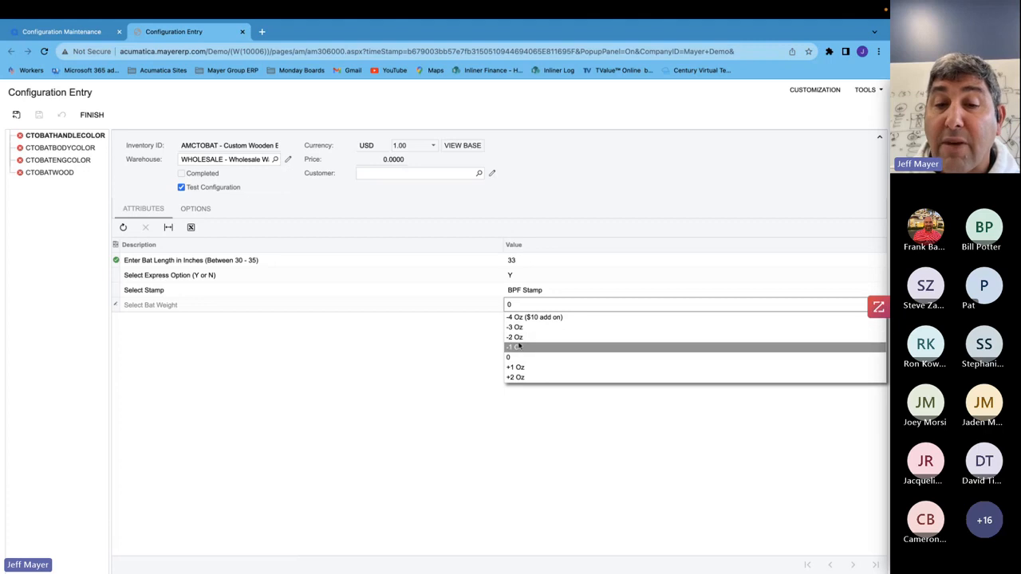
left_click(521, 339)
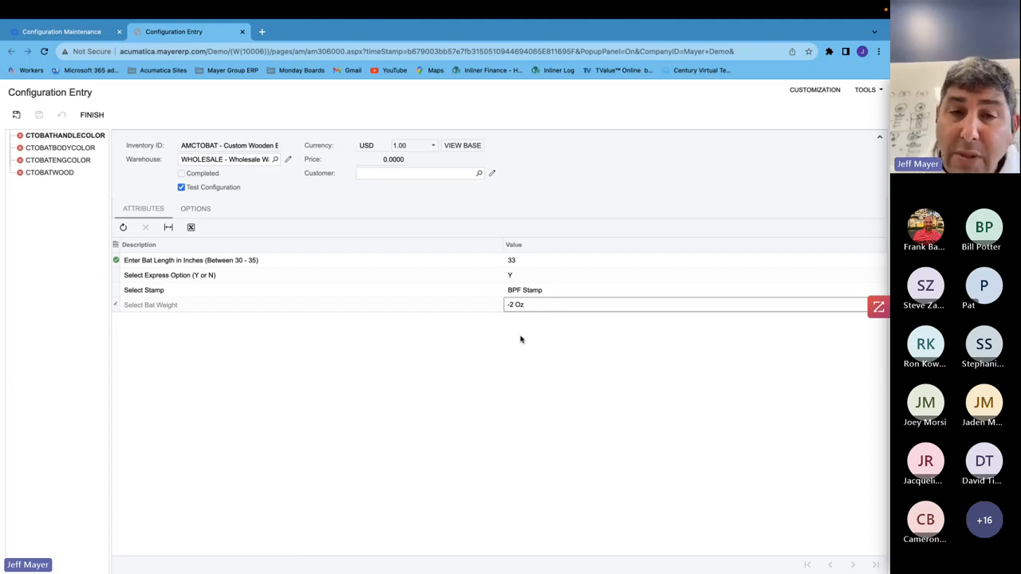
- Switch to the configuration options and step through each feature's available options
left_click(195, 208)
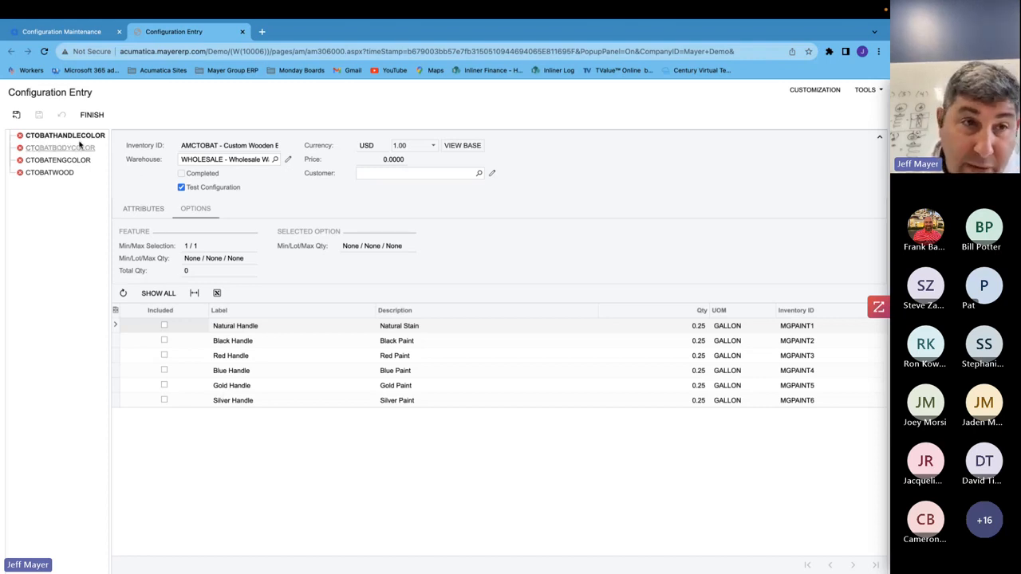
mouse_move(77, 138)
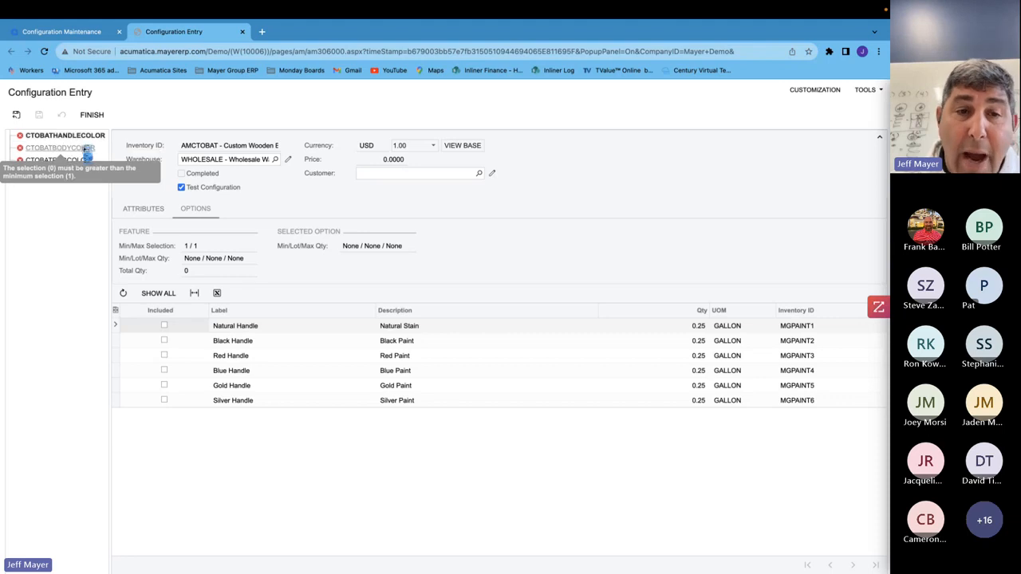
left_click(79, 148)
left_click(80, 136)
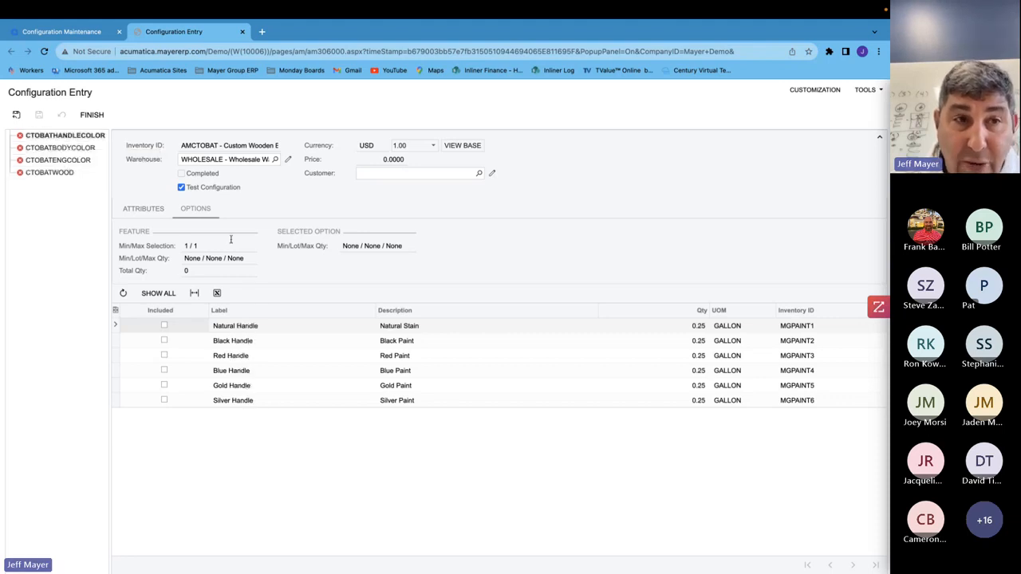
left_click(81, 148)
left_click(72, 160)
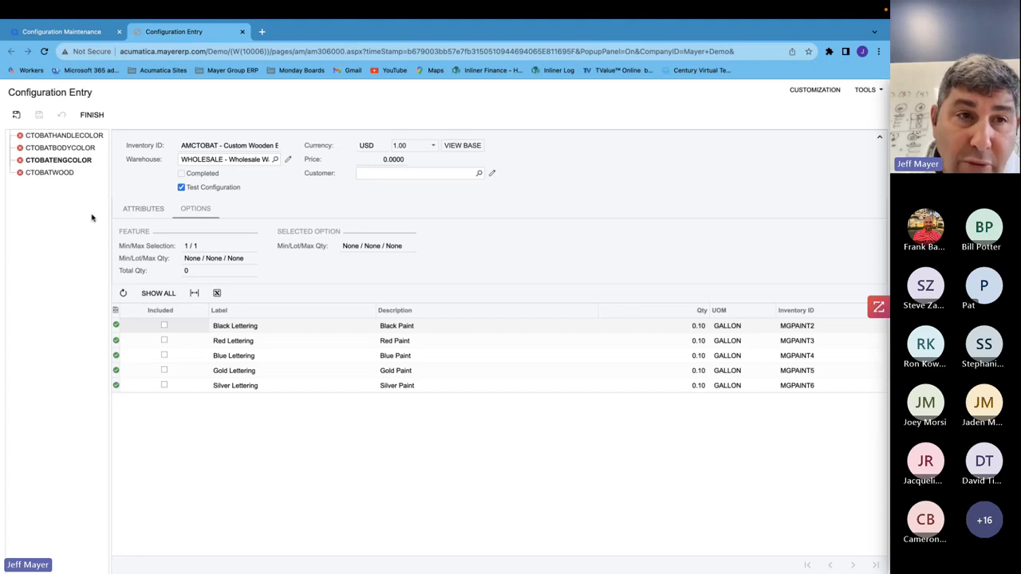
left_click(71, 137)
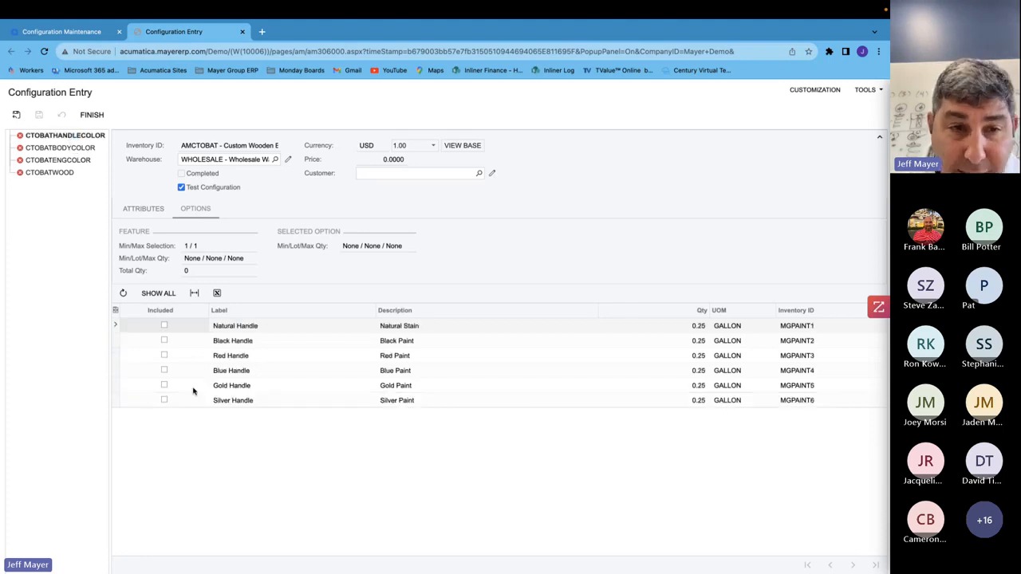
- Include Natural Handle for the handle color and Black Body for the body color
left_click(164, 325)
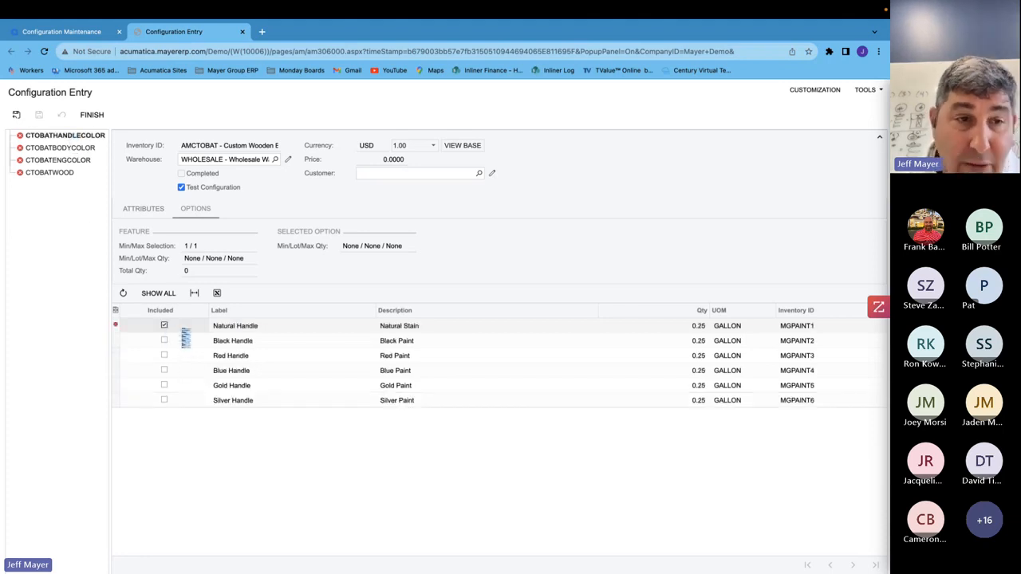
left_click(84, 163)
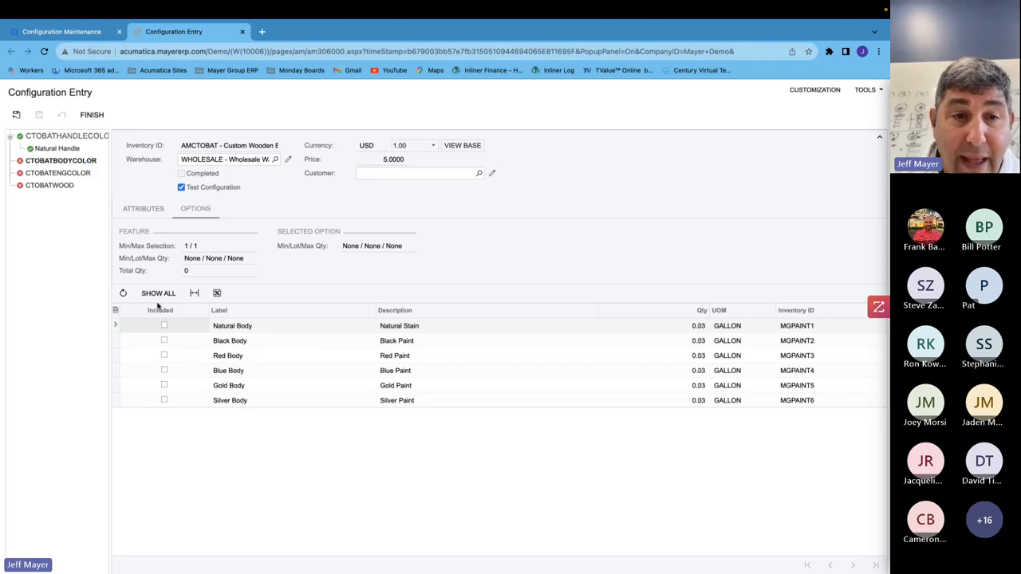
left_click(164, 341)
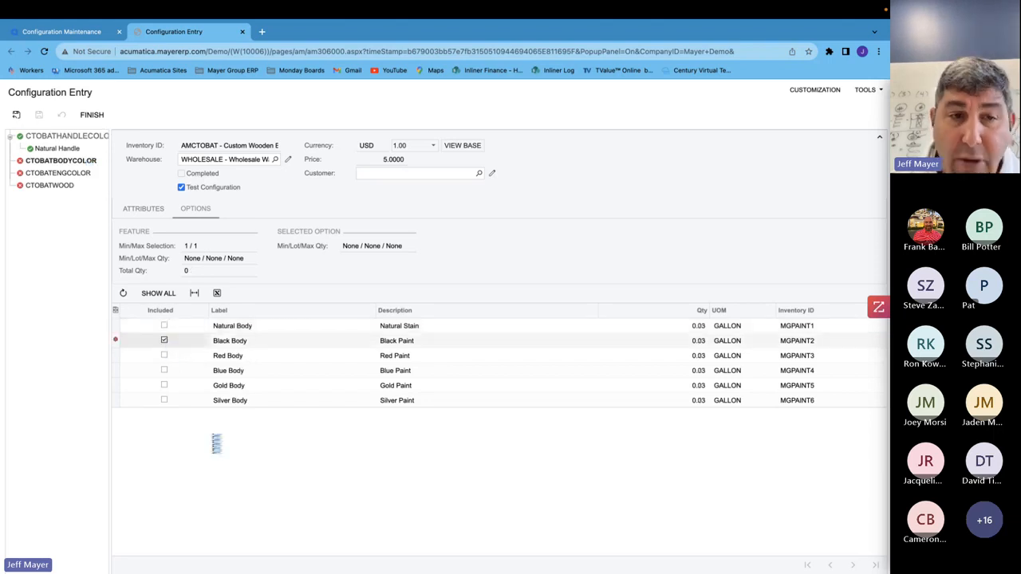
- Include Red Lettering for the engraving color feature
left_click(73, 188)
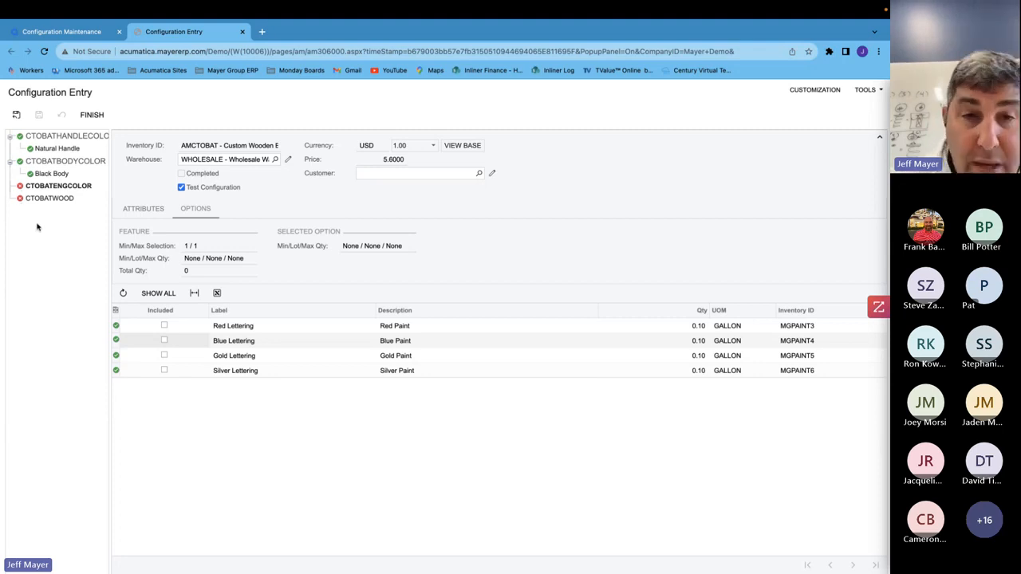
left_click(188, 247)
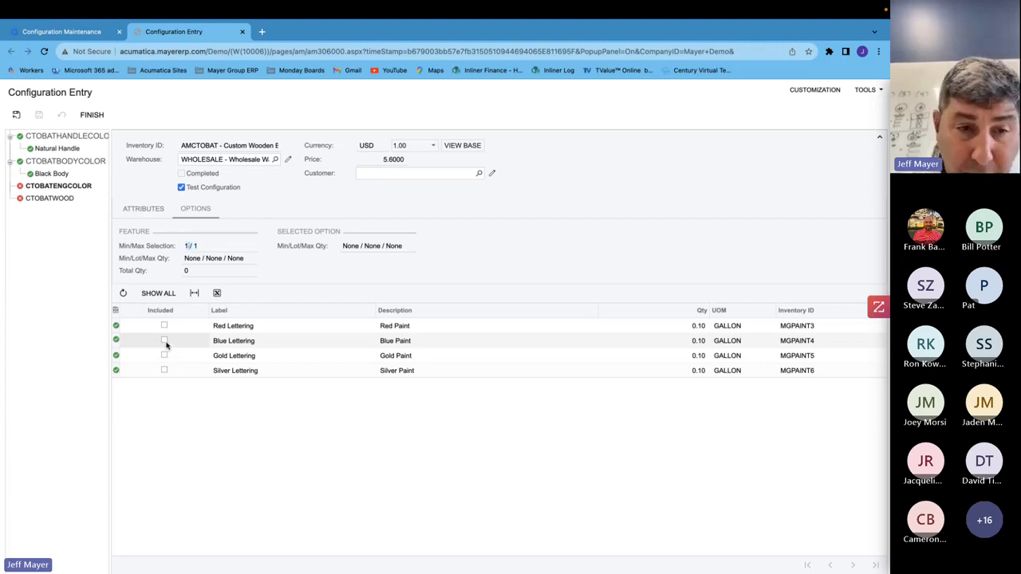
left_click(165, 327)
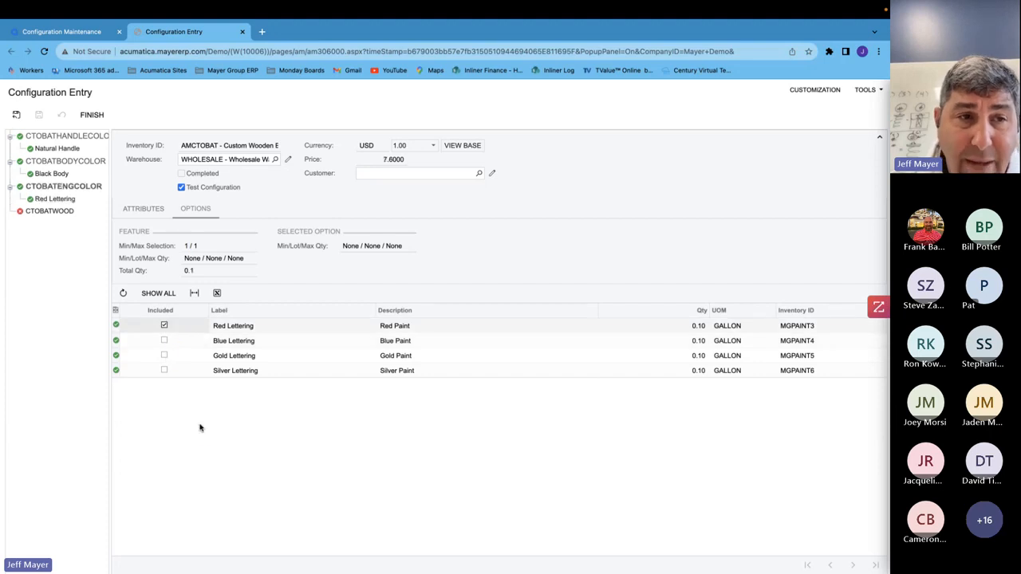
- For the wood feature, include AMBATASH, then switch the selection to AMBATMAP instead
left_click(47, 212)
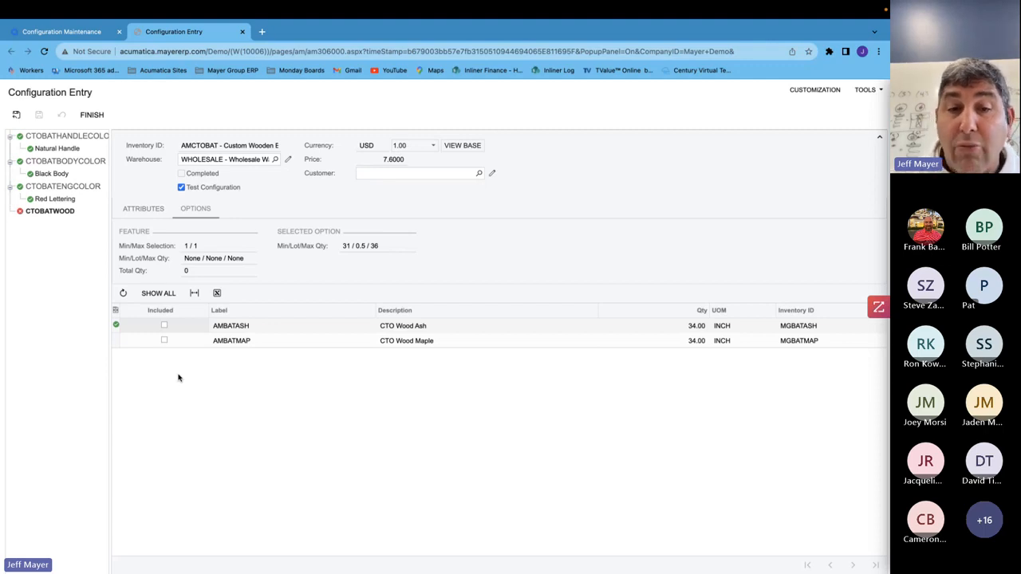
left_click(165, 326)
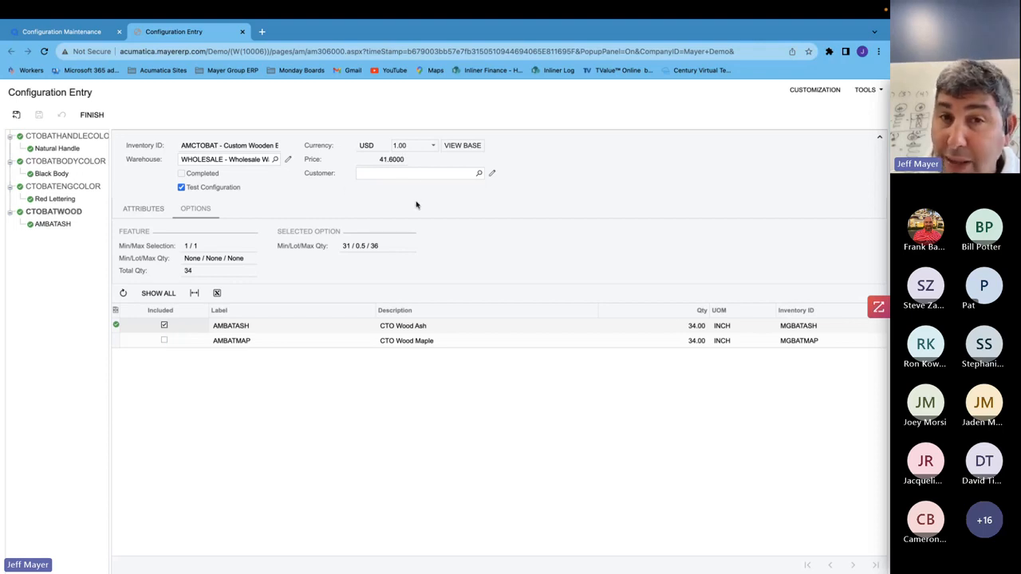
left_click(164, 326)
left_click(165, 341)
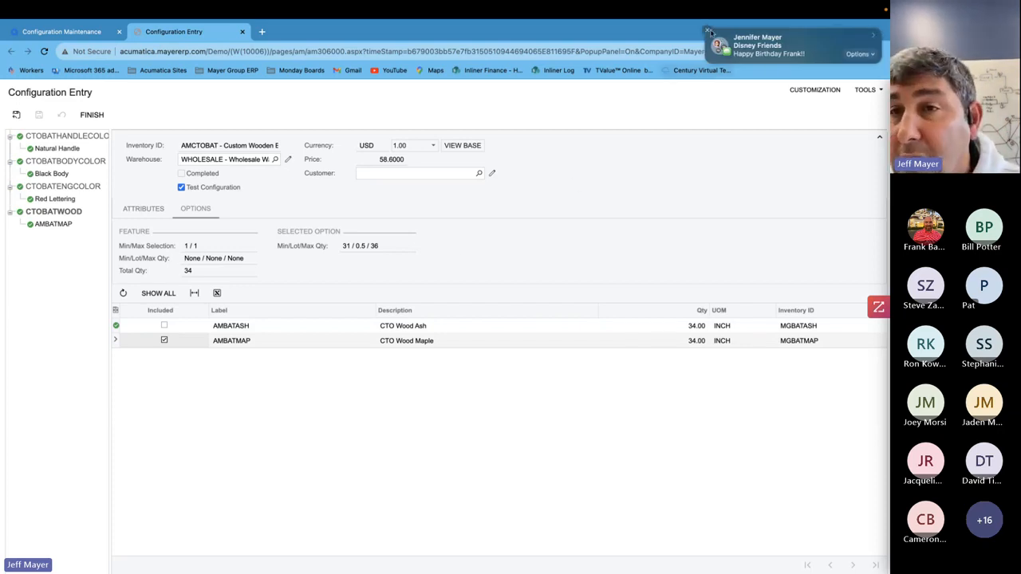
- Change the bat length attribute to 31 inches and review the wood option quantity
left_click(707, 32)
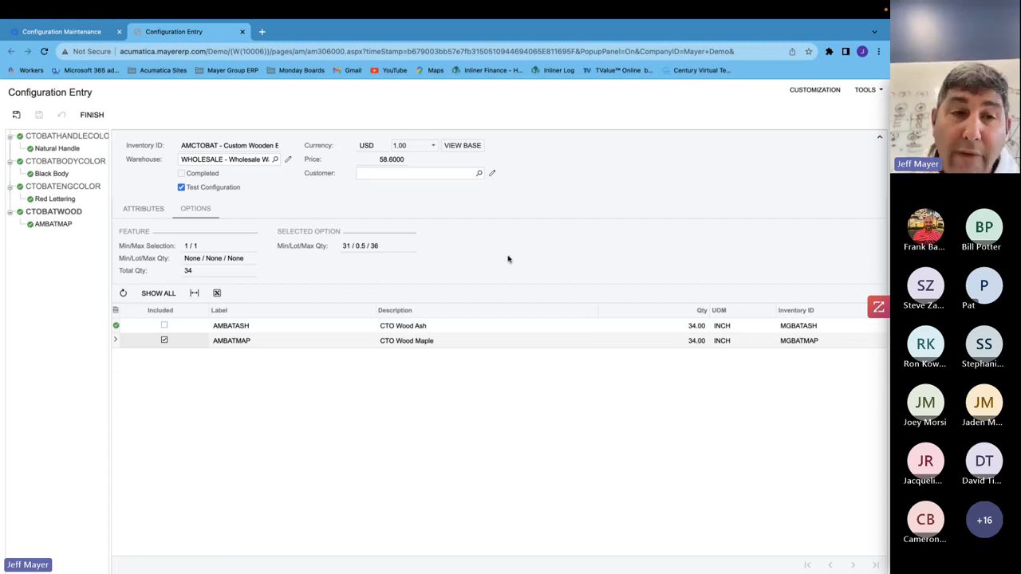
left_click(143, 209)
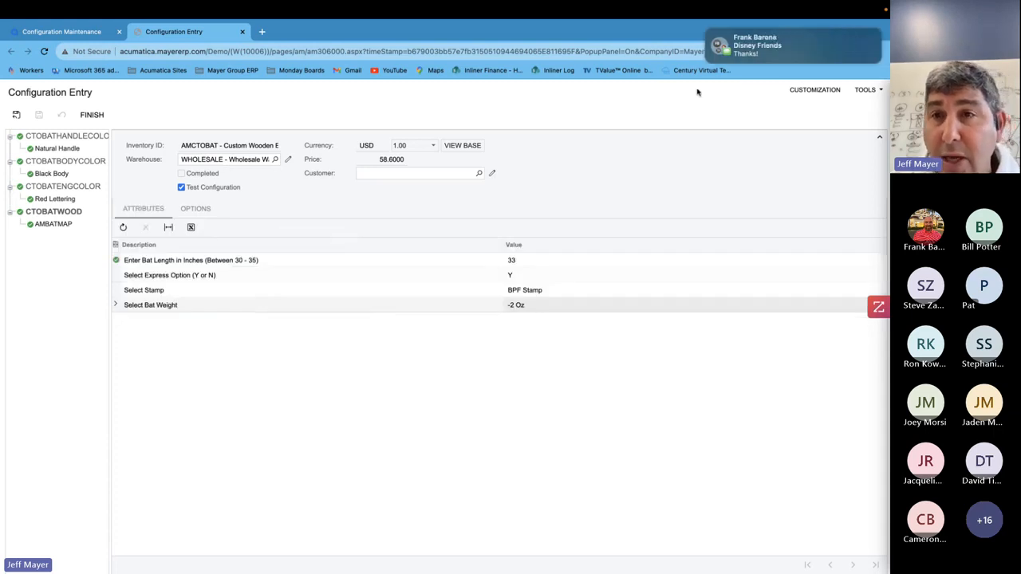
left_click(559, 261)
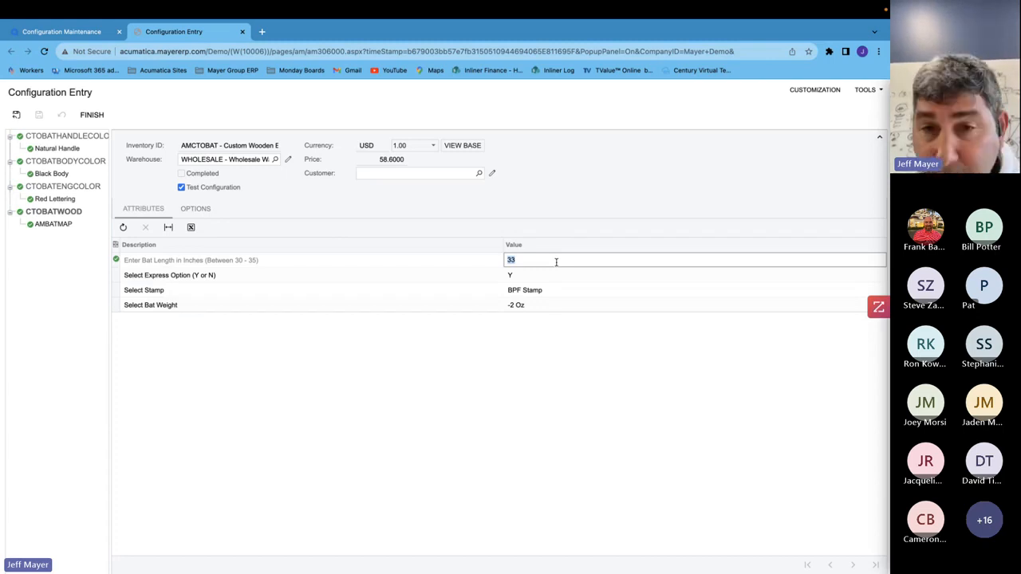
type("31")
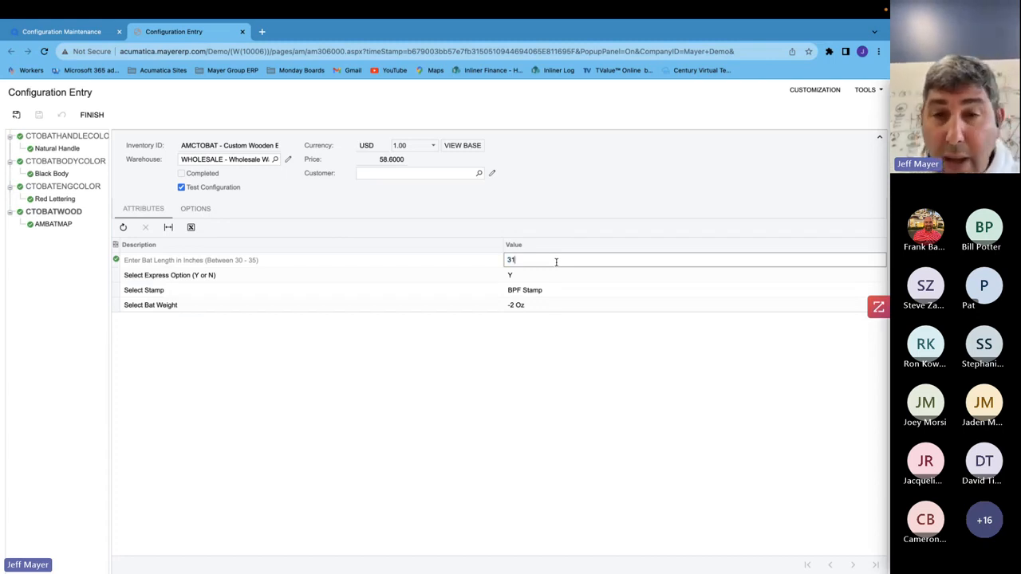
left_click(558, 273)
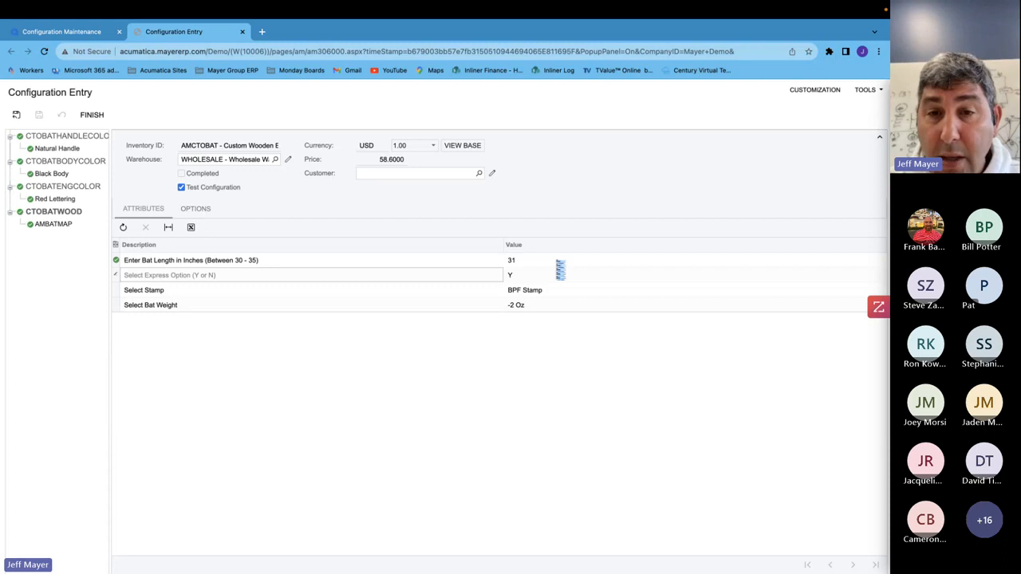
left_click(57, 225)
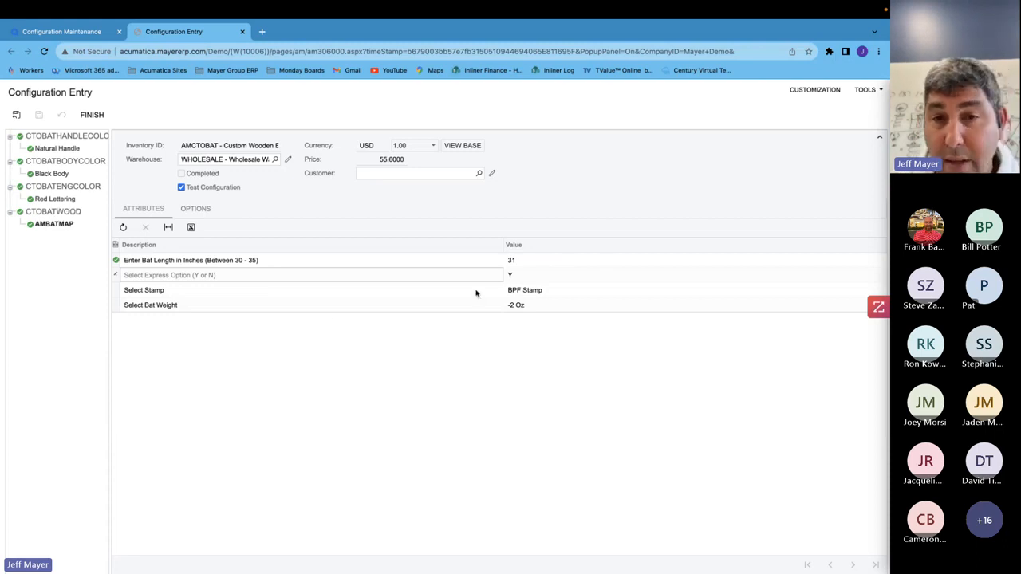
left_click(195, 209)
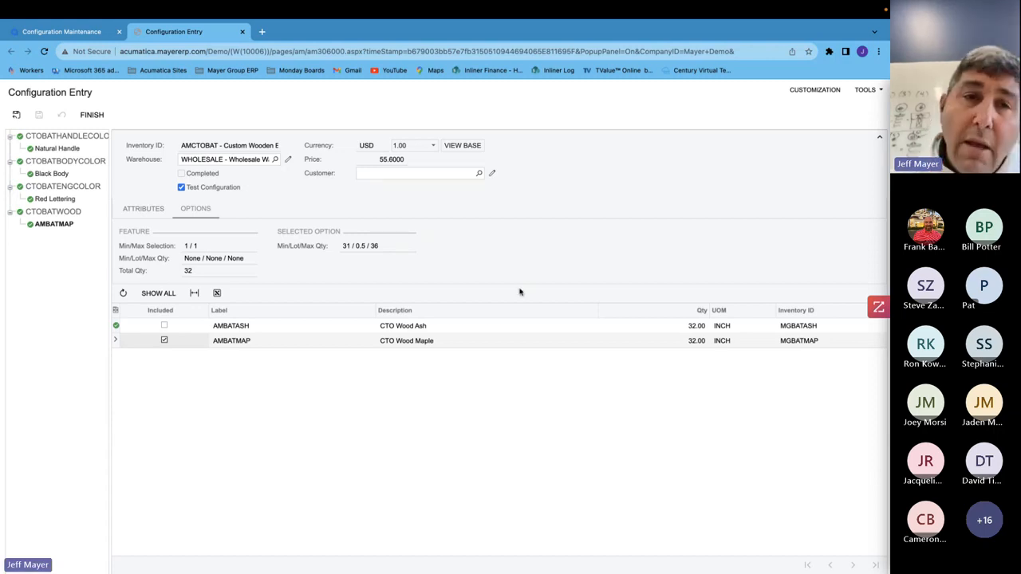
- Return to the configuration maintenance and review the rules for the bat body color feature
left_click(241, 31)
left_click(258, 328)
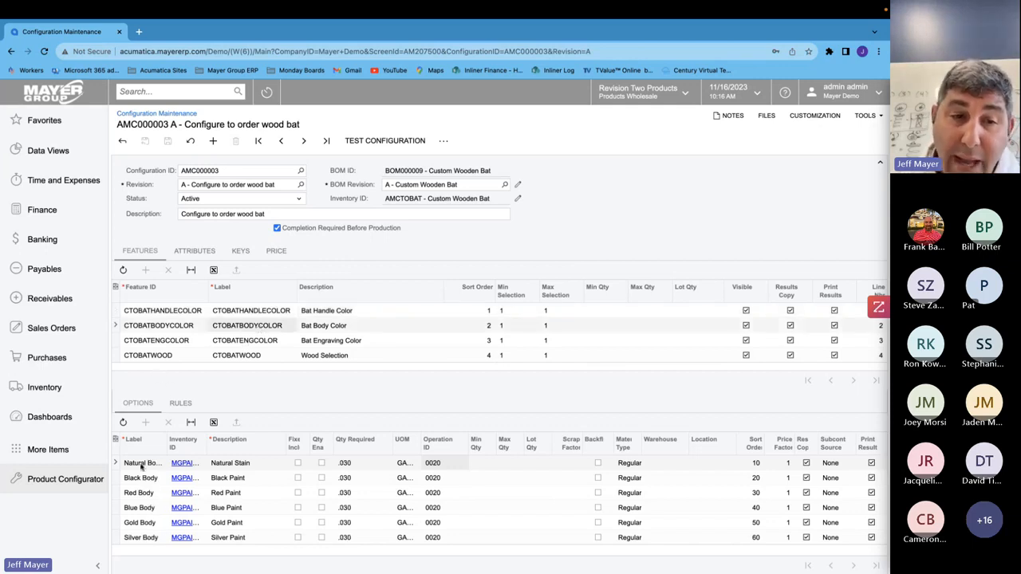
left_click(182, 403)
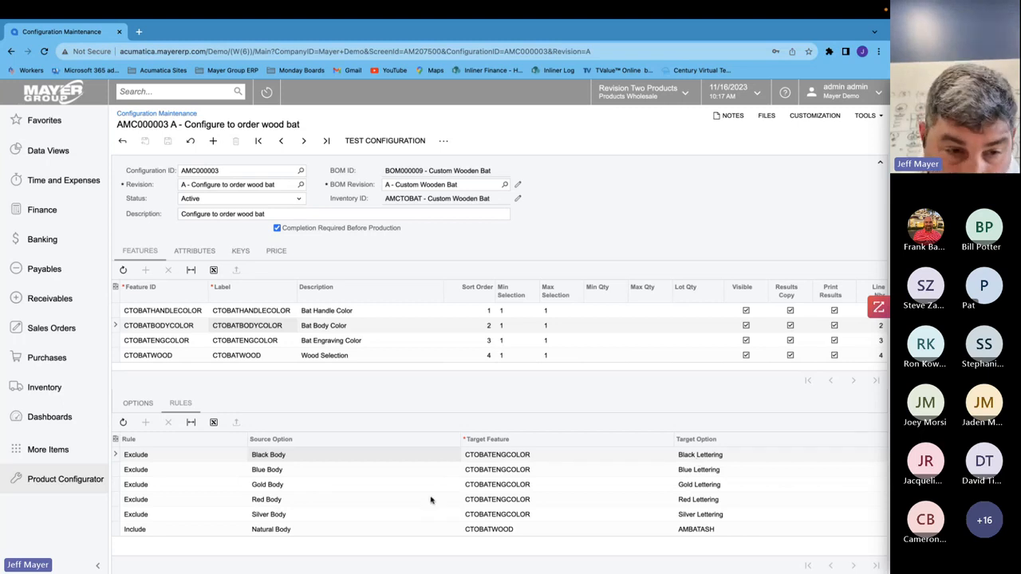
left_click(182, 535)
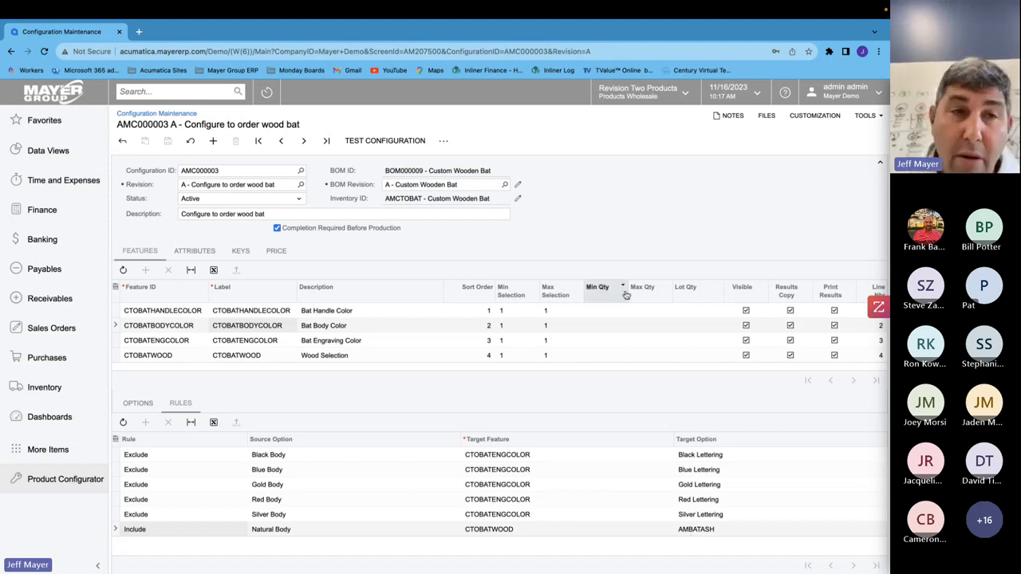
- Open the Configurable Bicycle configuration AMC000006 and then its bill of material
left_click(122, 140)
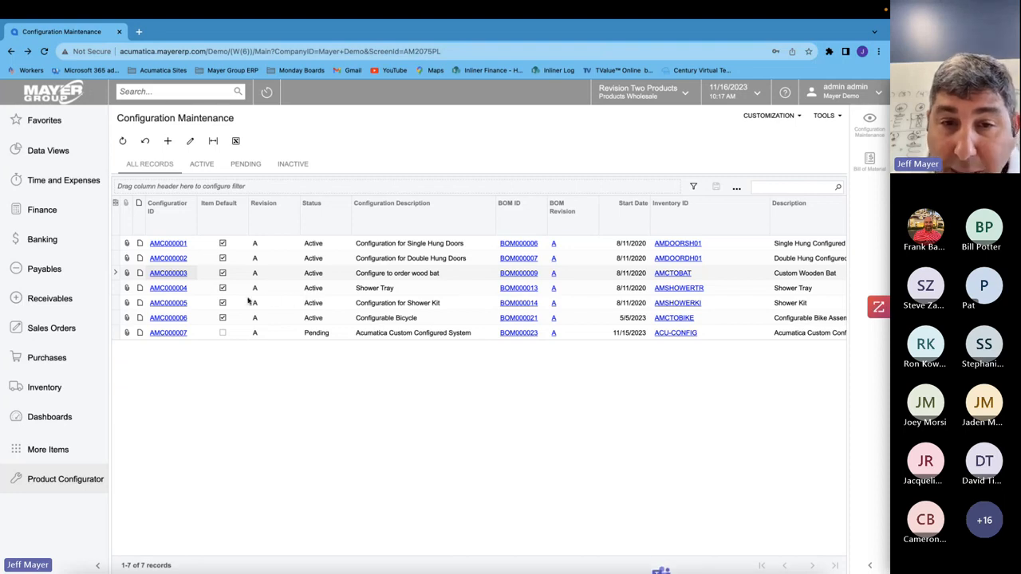
left_click(170, 319)
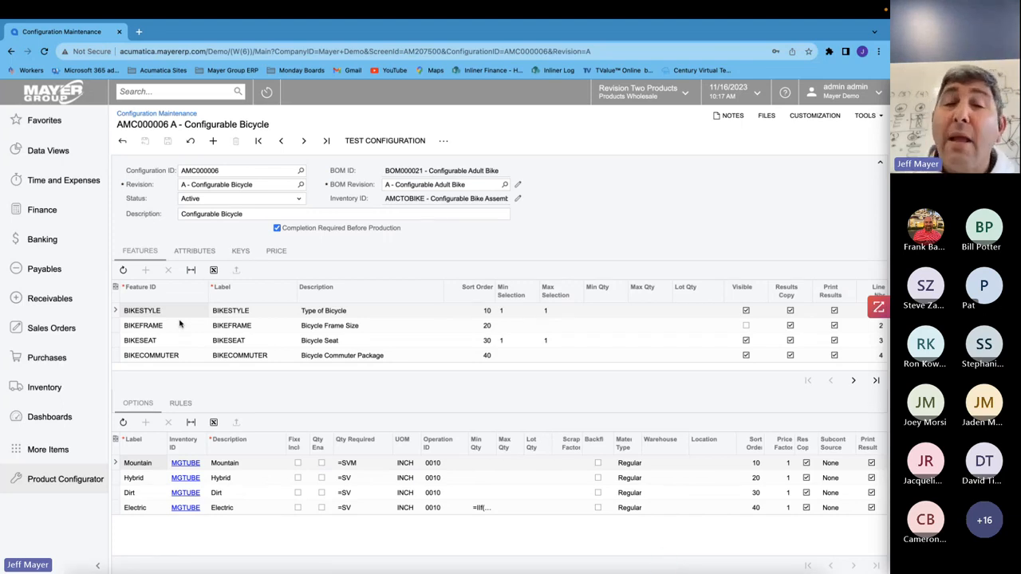
left_click(517, 184)
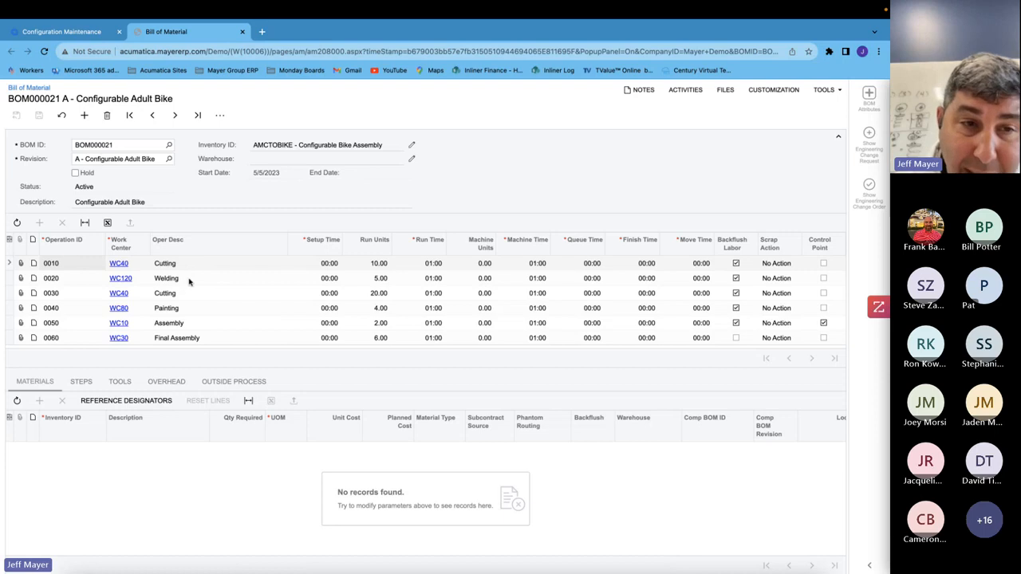
- Review the materials attached to each operation of the Configurable Adult Bike bill of material
left_click(189, 280)
left_click(186, 297)
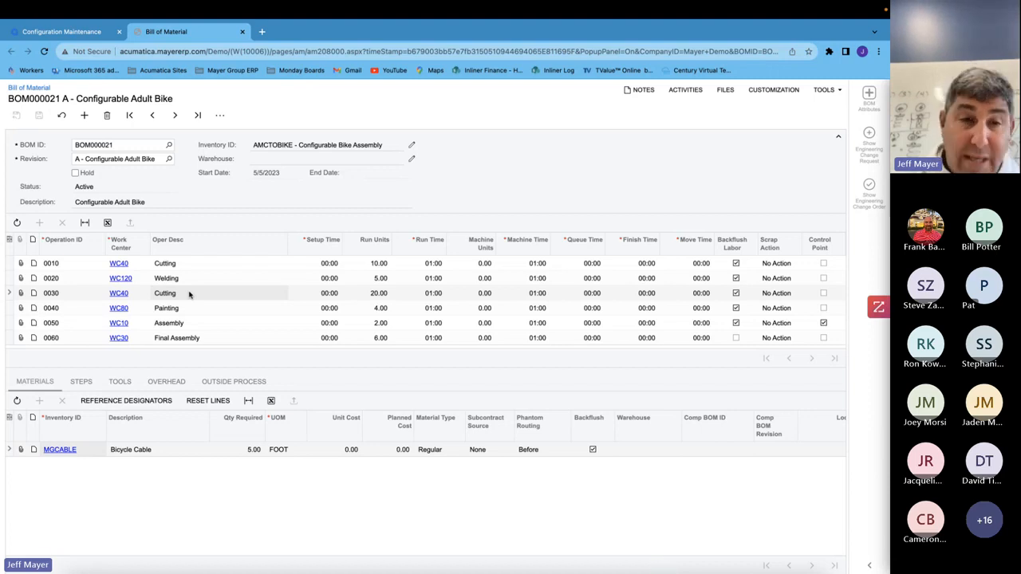
left_click(177, 313)
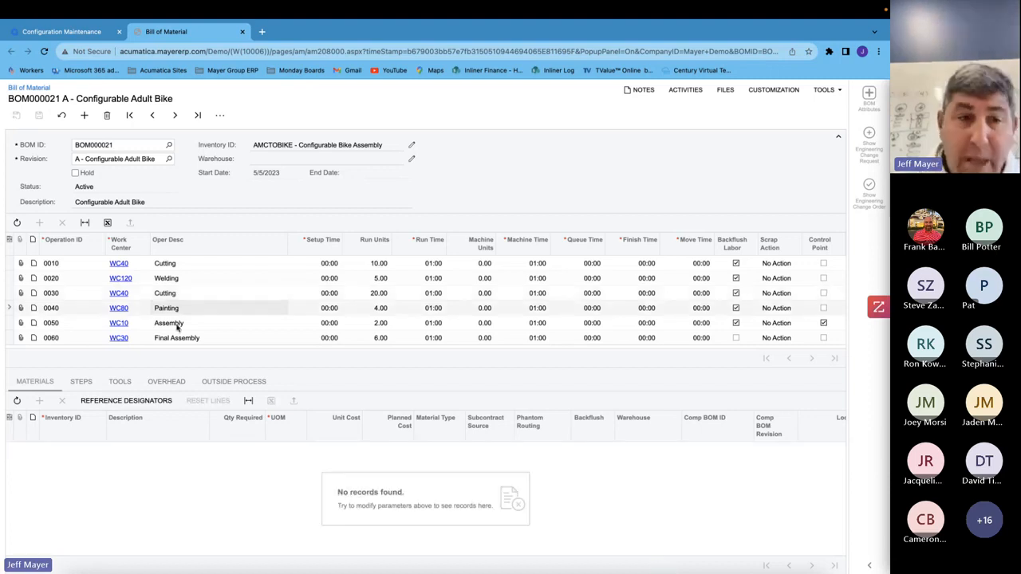
left_click(177, 326)
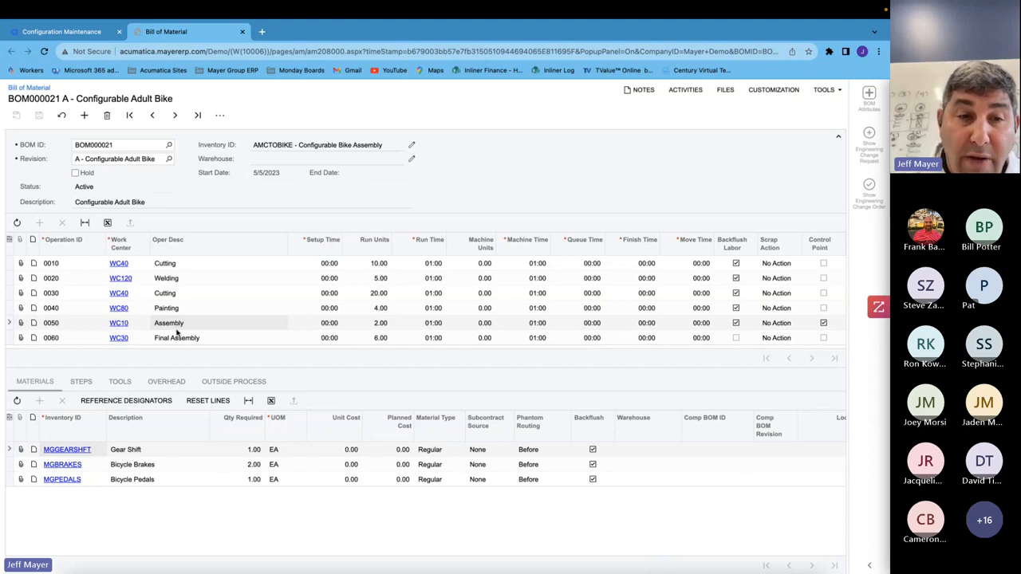
left_click(172, 341)
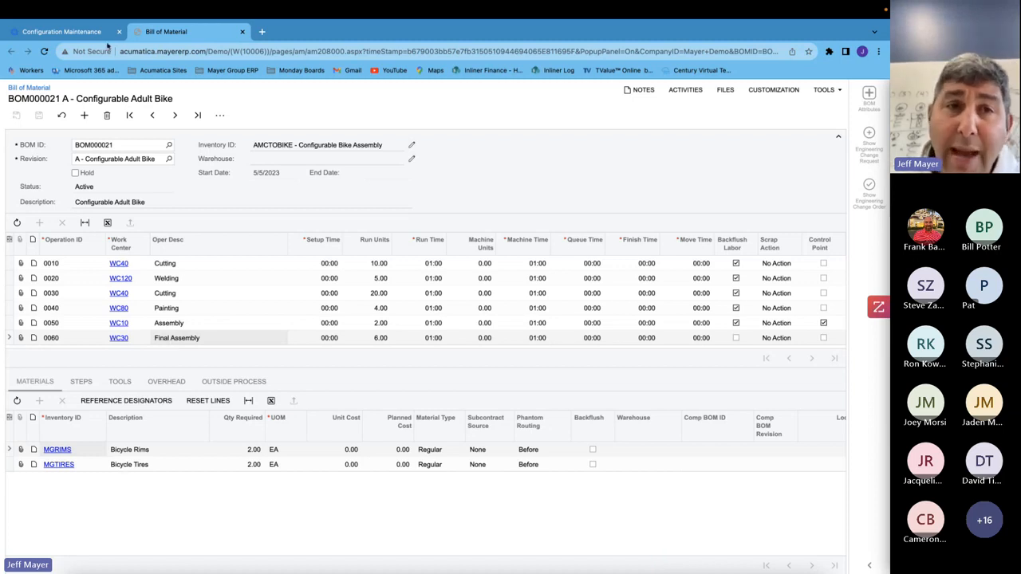
- Start a test of the Configurable Bicycle configuration and set the frame size to 55 inch
left_click(242, 46)
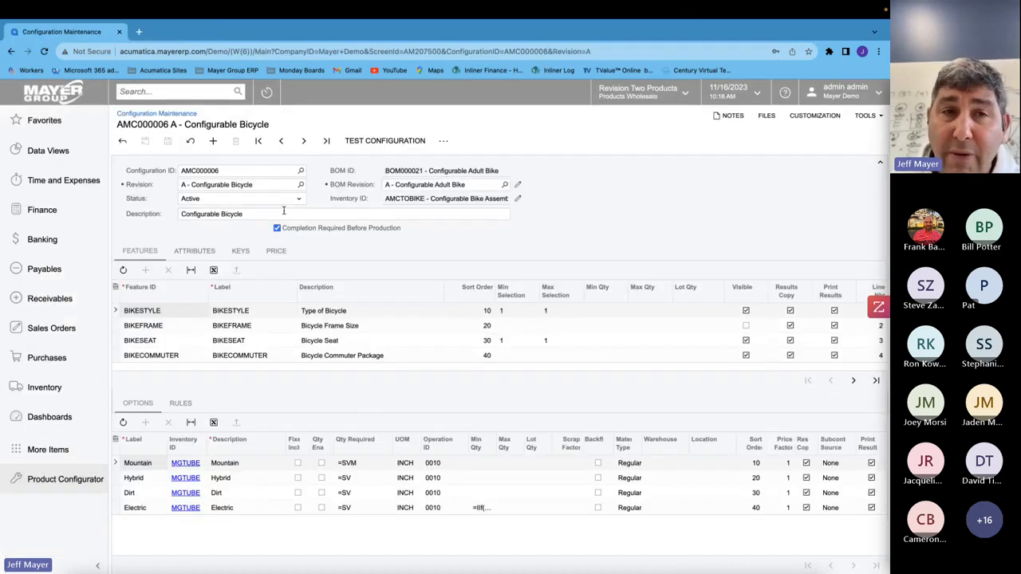
left_click(385, 141)
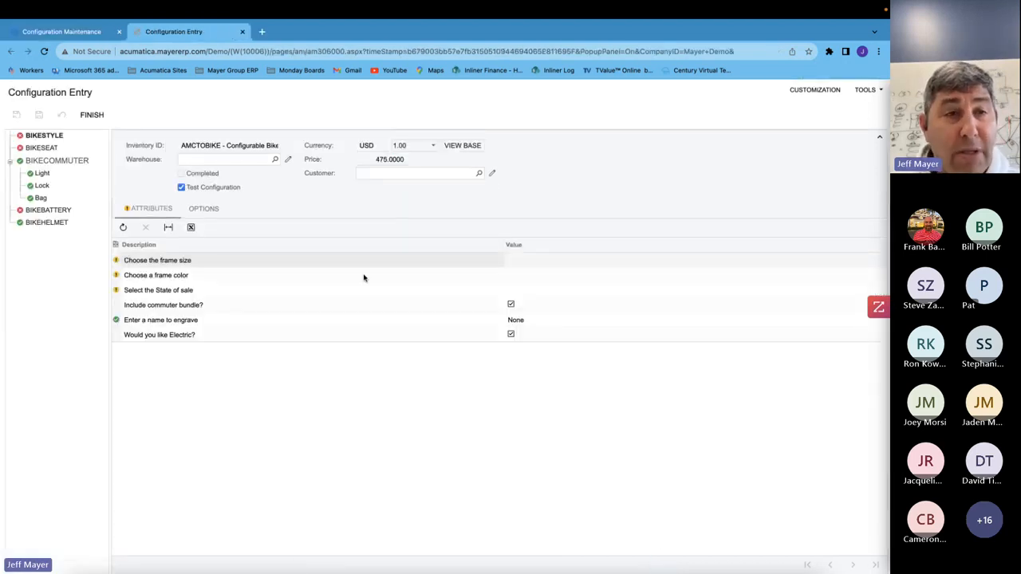
left_click(545, 263)
left_click(545, 263)
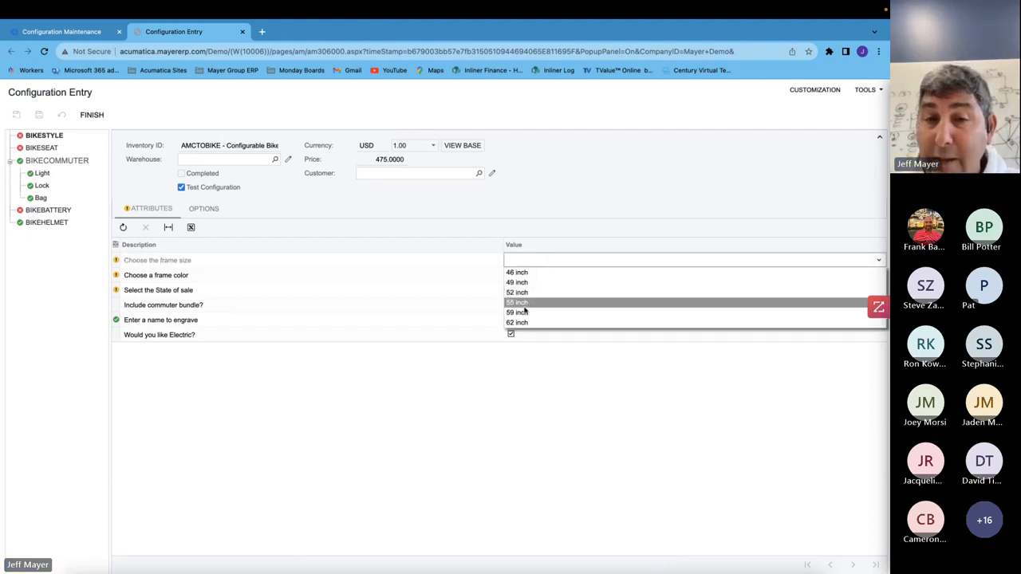
left_click(527, 304)
- Set the frame color to Blue and the state of sale to Florida
left_click(520, 276)
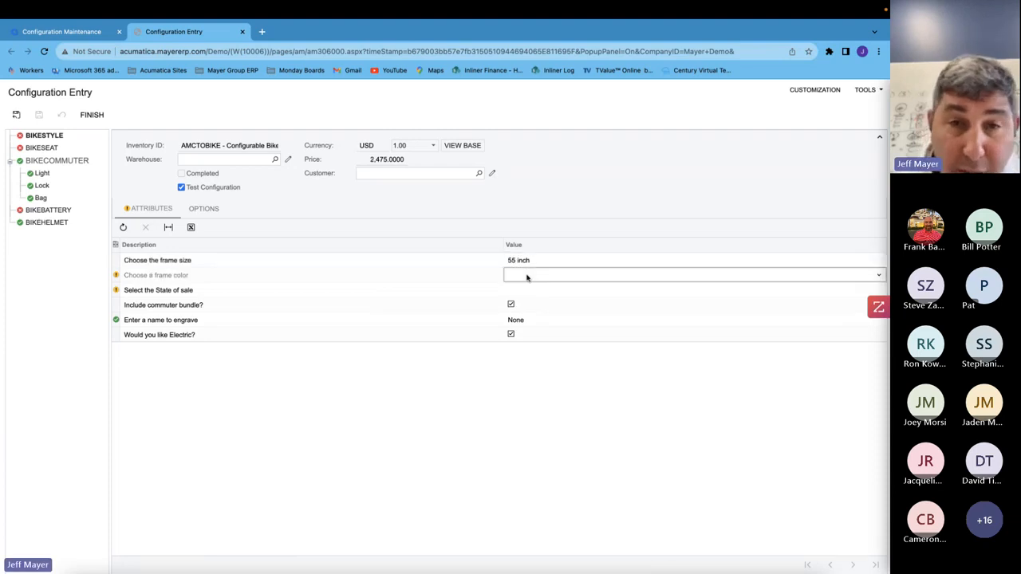
left_click(526, 276)
left_click(525, 299)
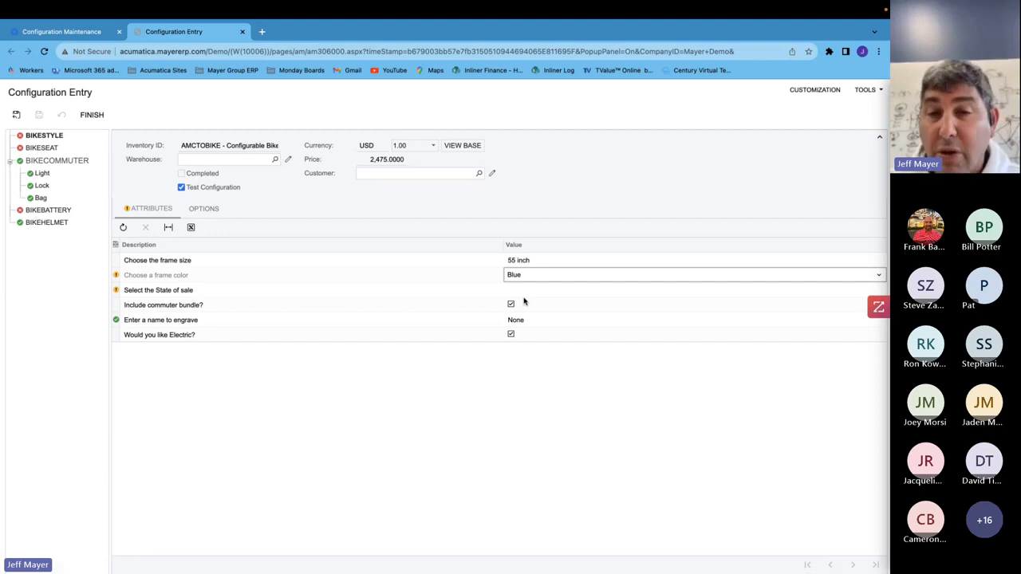
left_click(532, 294)
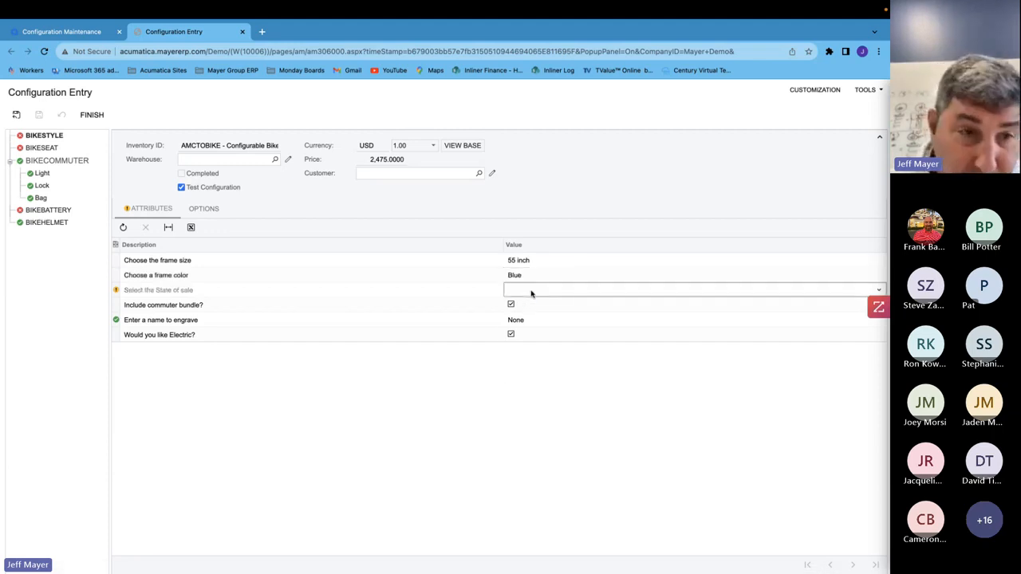
left_click(531, 293)
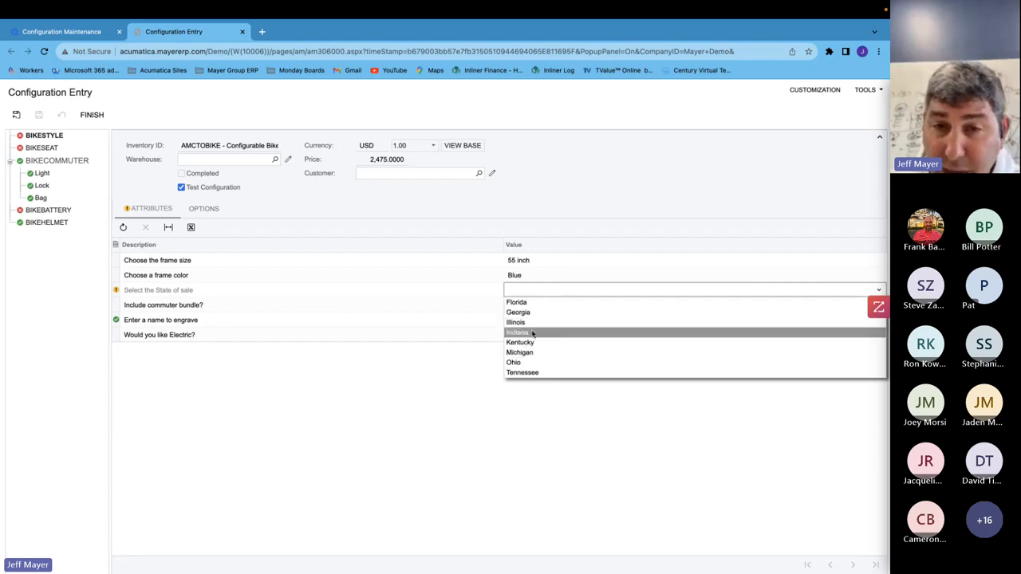
left_click(529, 303)
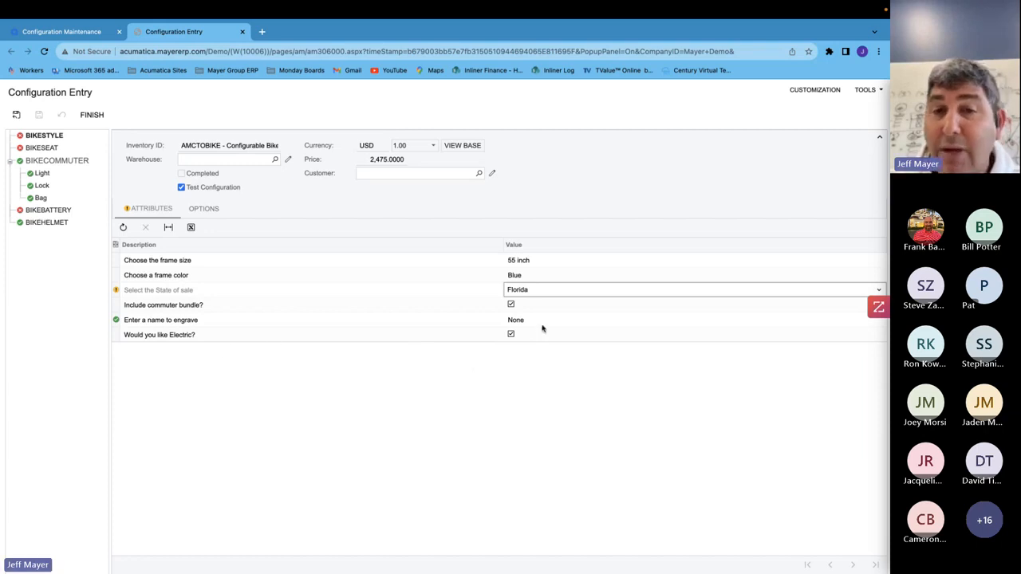
- Enter a name to engrave on the bike
left_click(531, 320)
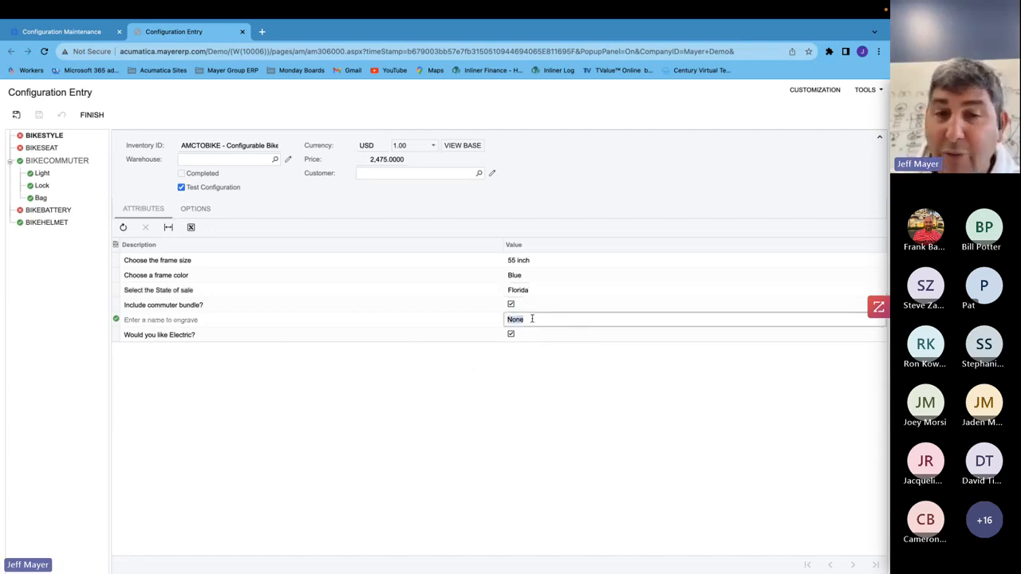
type("Jeff")
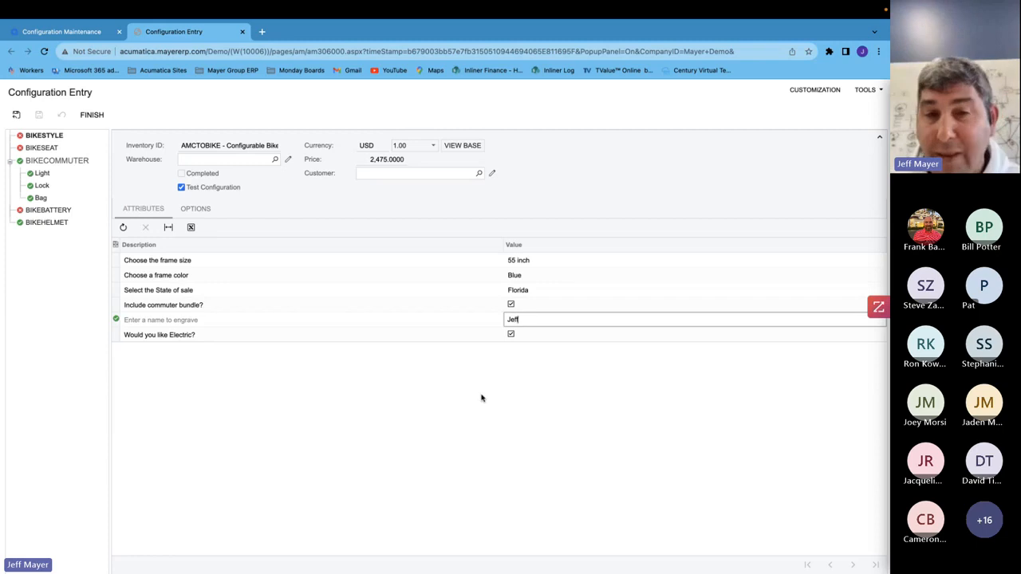
left_click(461, 417)
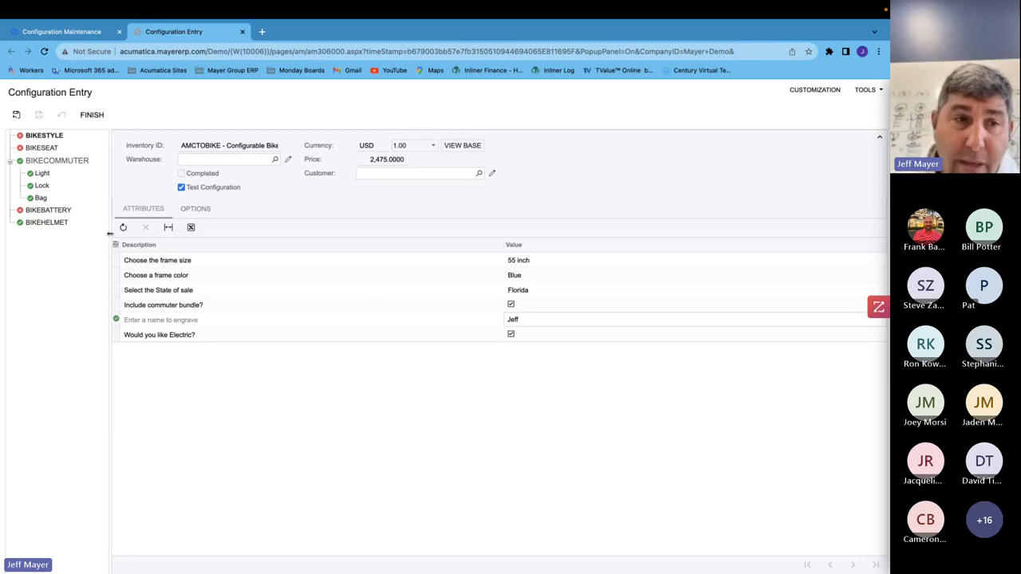
- Turn off the electric attribute and include the Mountain option for the bike style feature
left_click(195, 208)
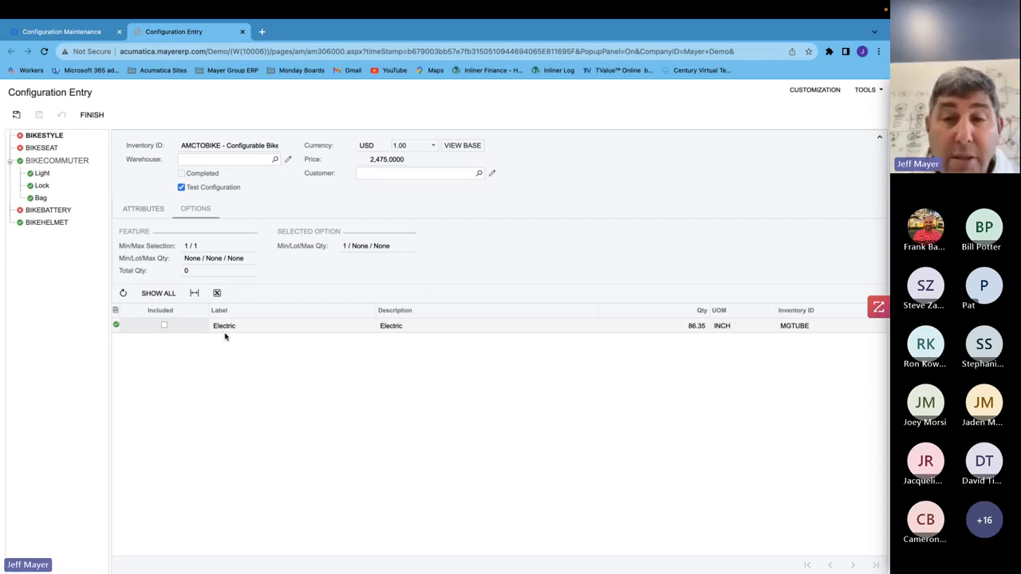
left_click(141, 206)
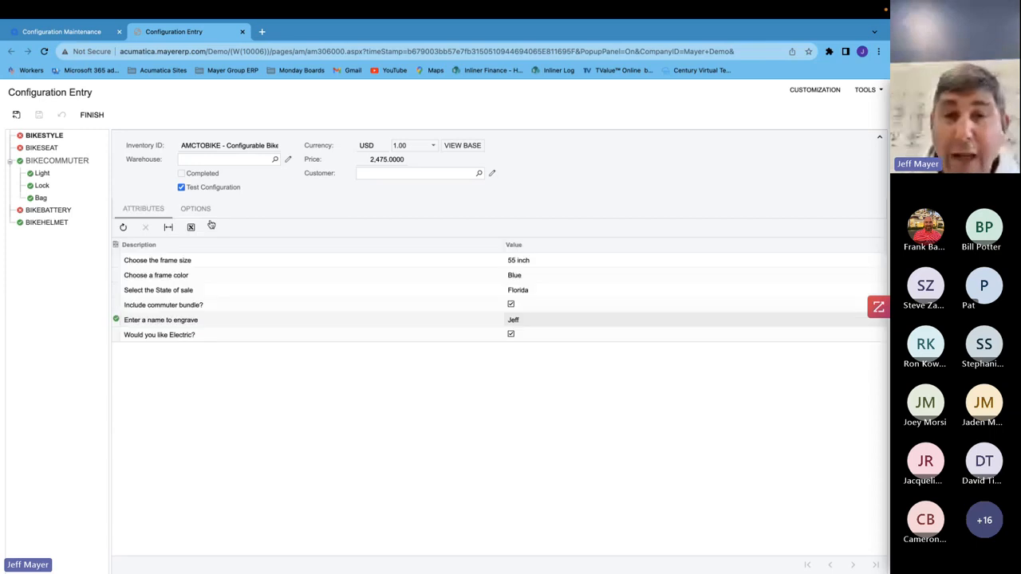
left_click(510, 335)
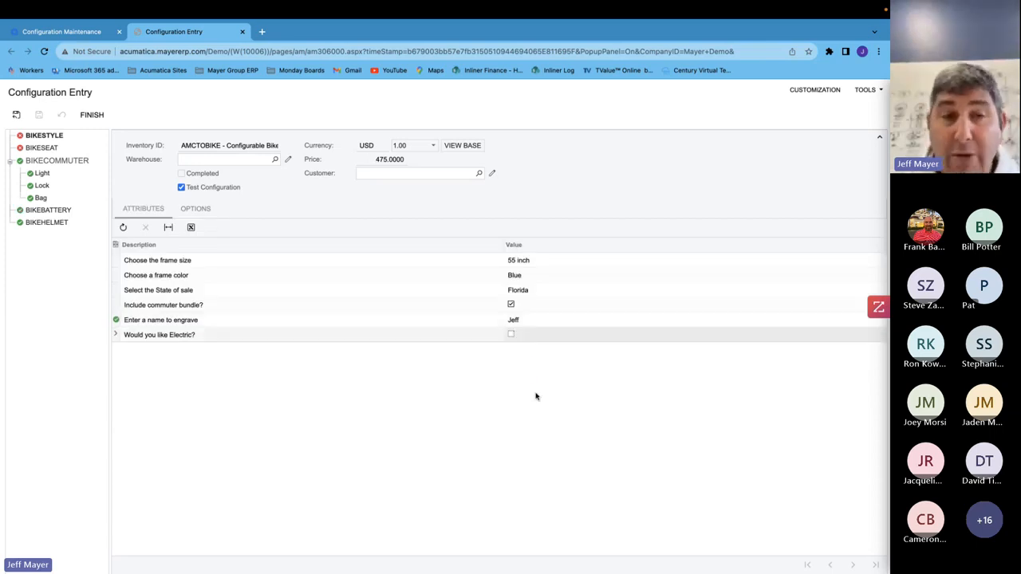
left_click(196, 209)
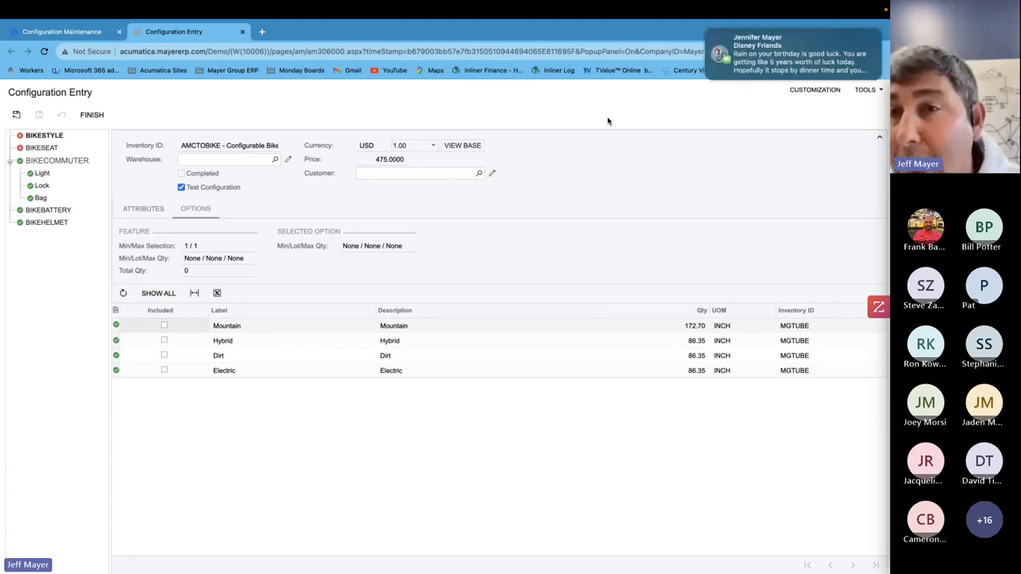
left_click(708, 35)
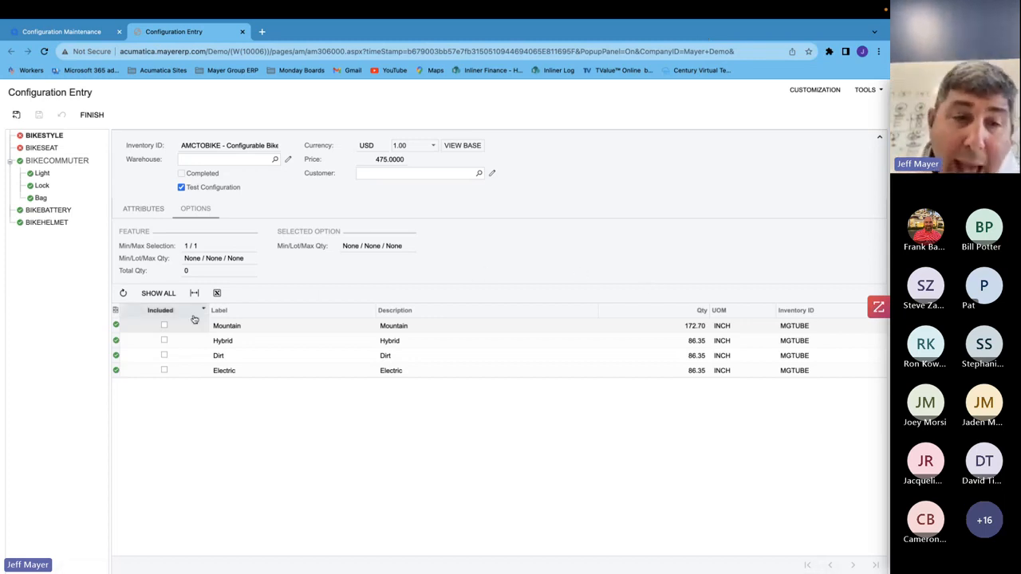
left_click(165, 326)
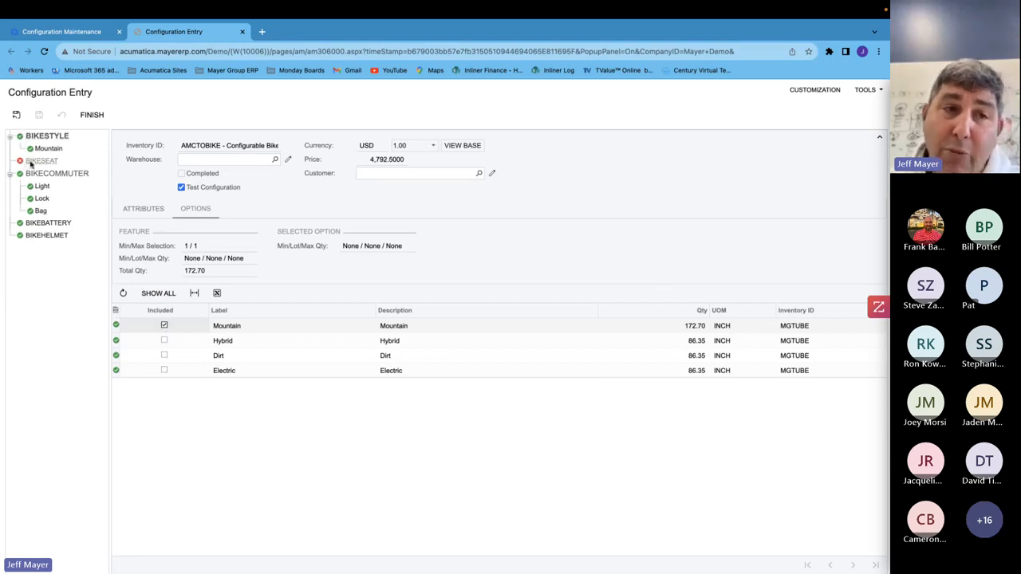
- For the bike seat feature, include the Mens seat, then add and remove the Standard seat
left_click(38, 160)
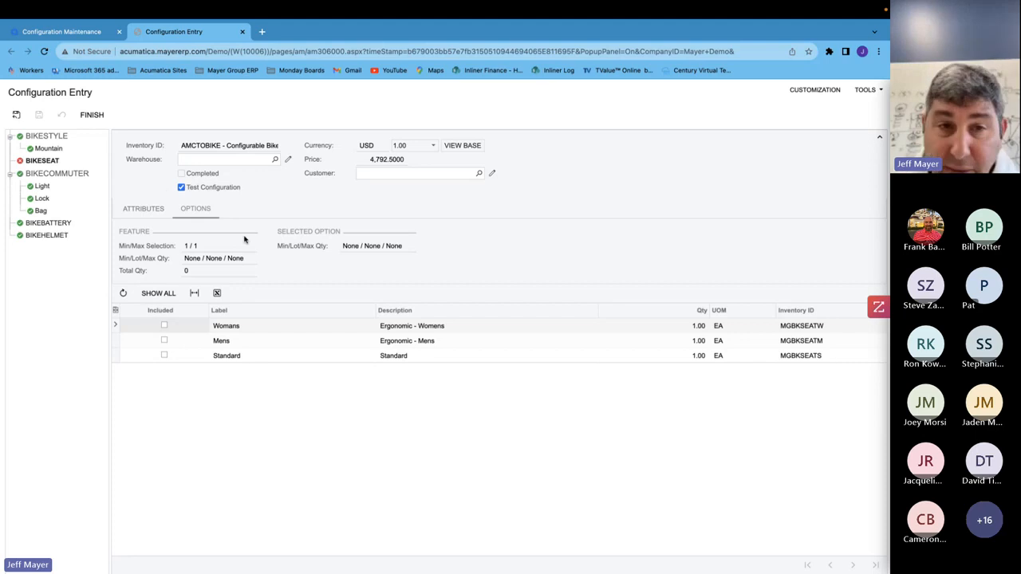
left_click(164, 340)
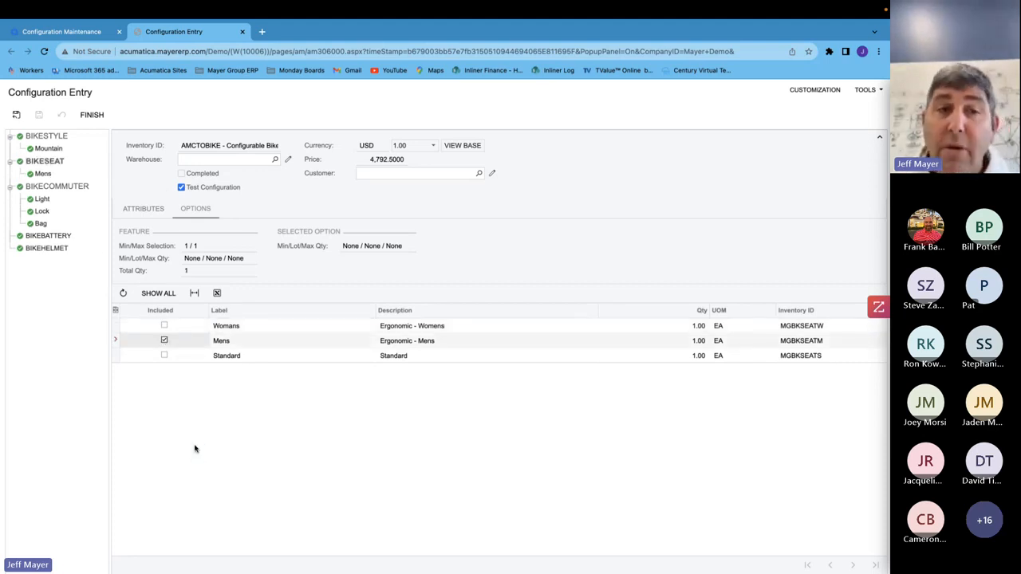
left_click(164, 355)
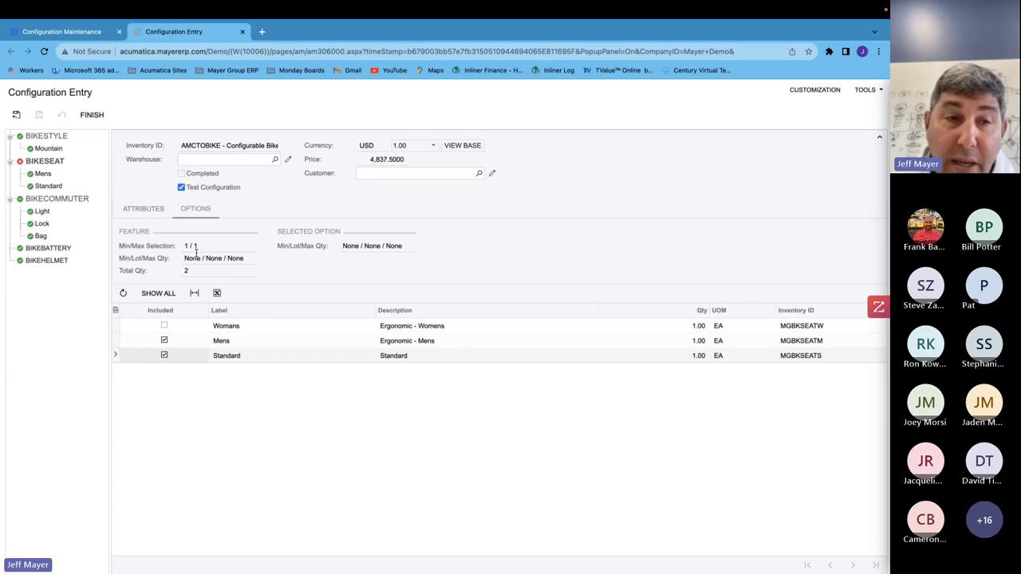
left_click(164, 356)
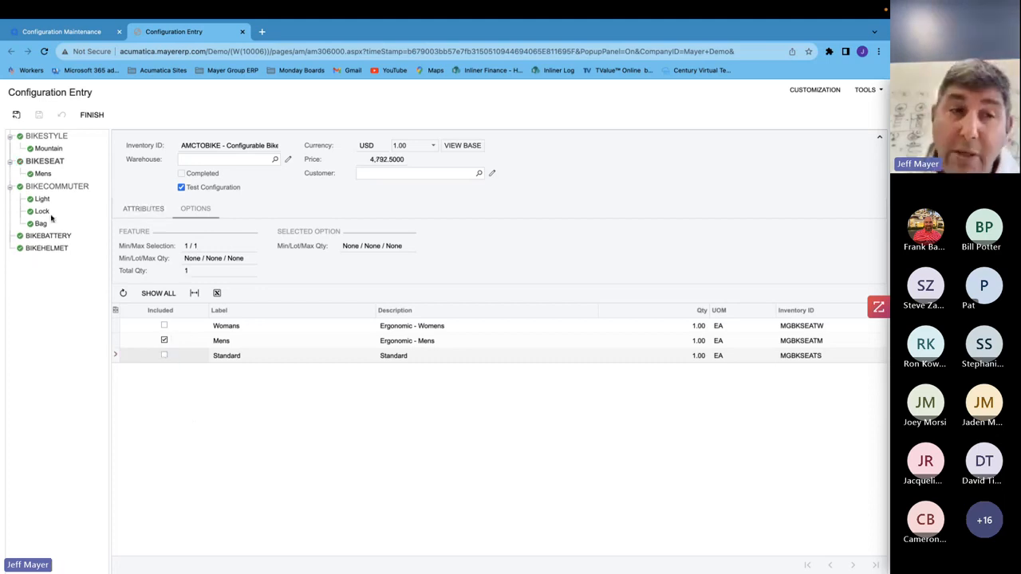
- Turn off the commuter bundle attribute and view the commuter feature's options
left_click(64, 186)
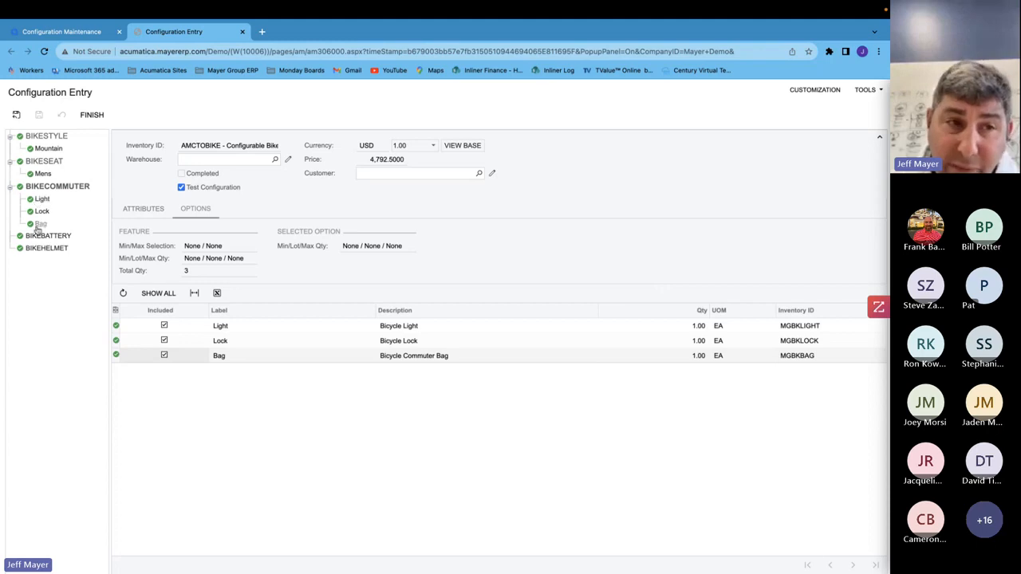
left_click(138, 209)
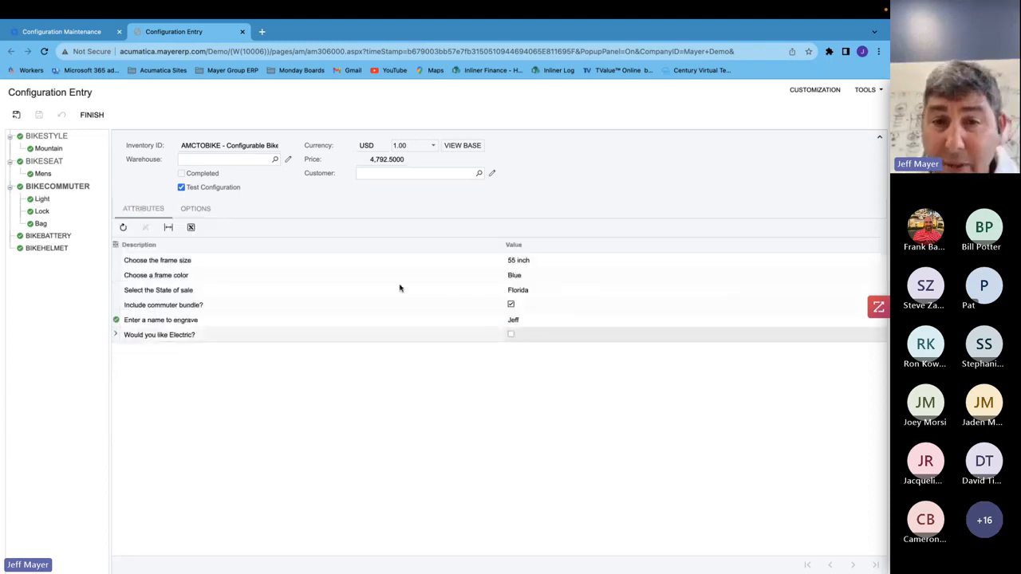
left_click(513, 305)
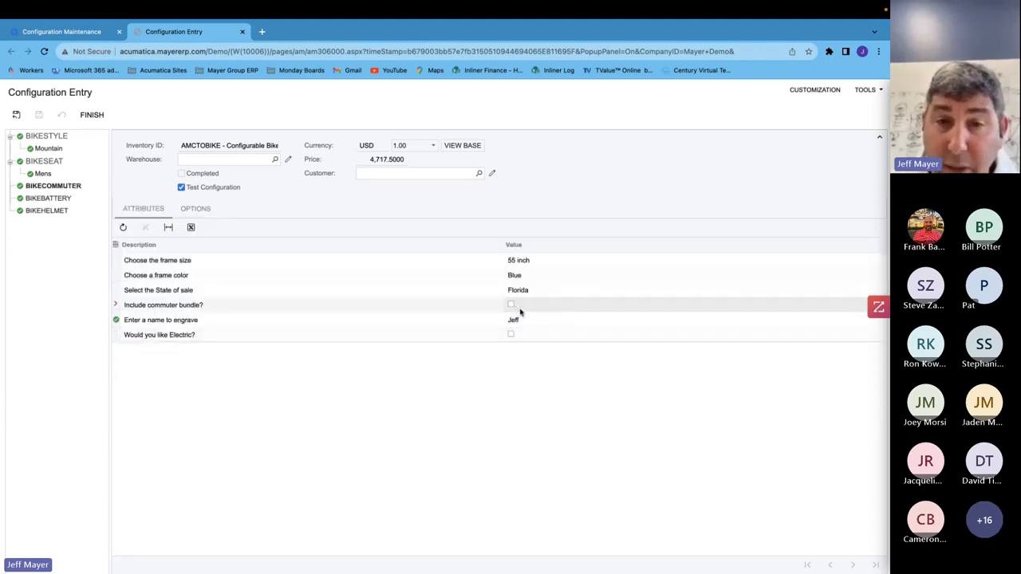
left_click(185, 208)
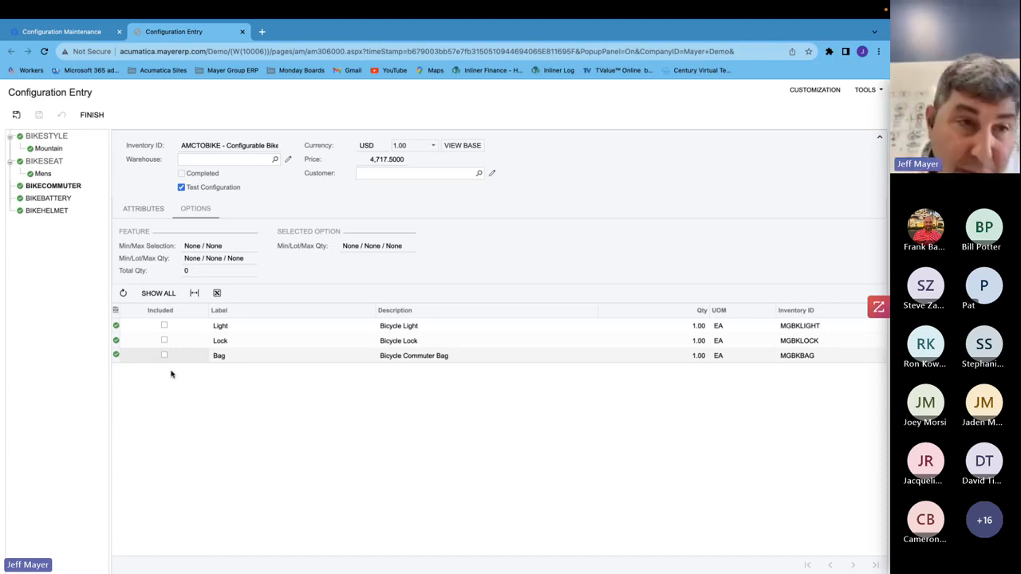
- Include the Light and Bag options for the bike commuter feature
left_click(50, 198)
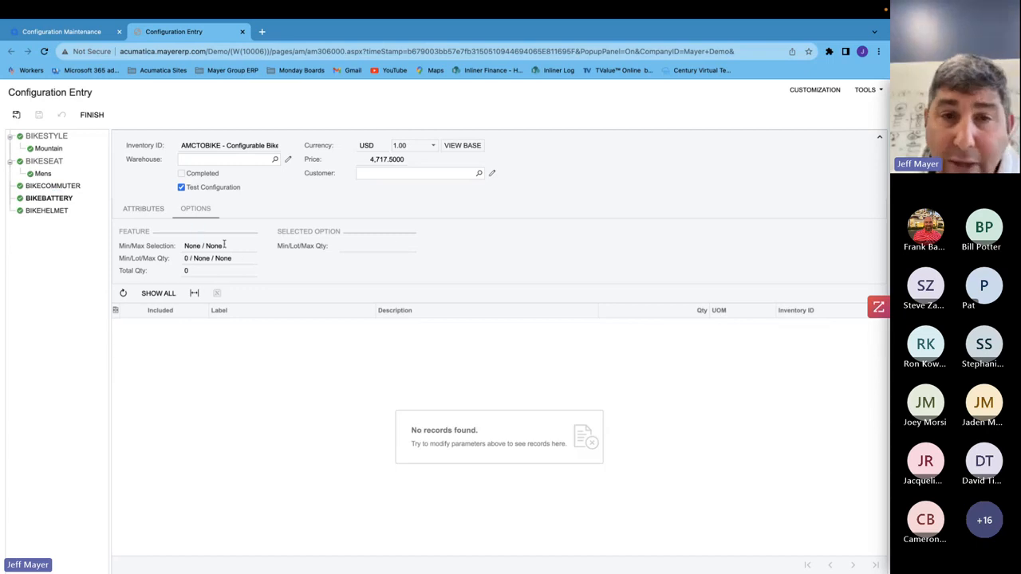
left_click(388, 161)
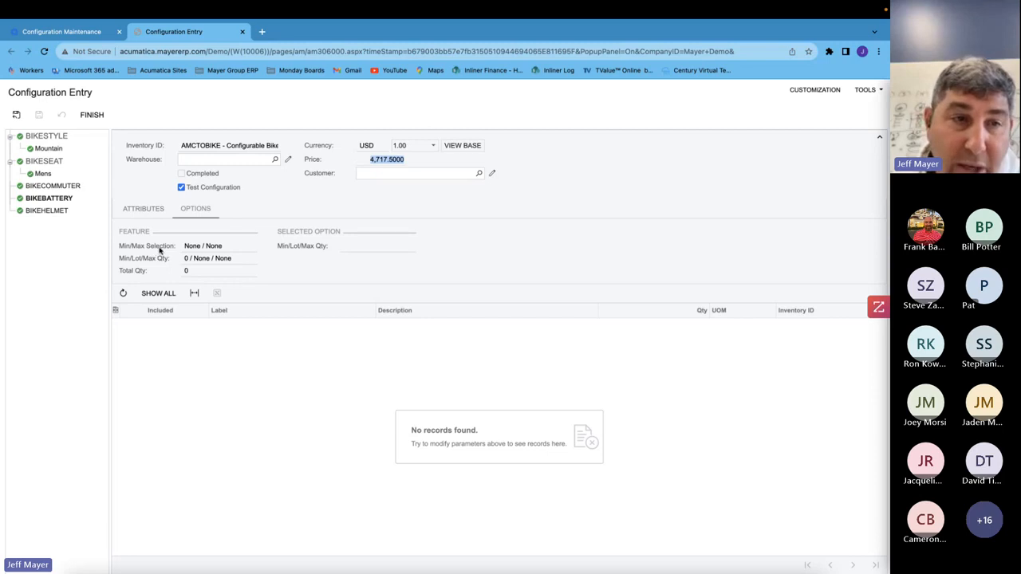
left_click(62, 185)
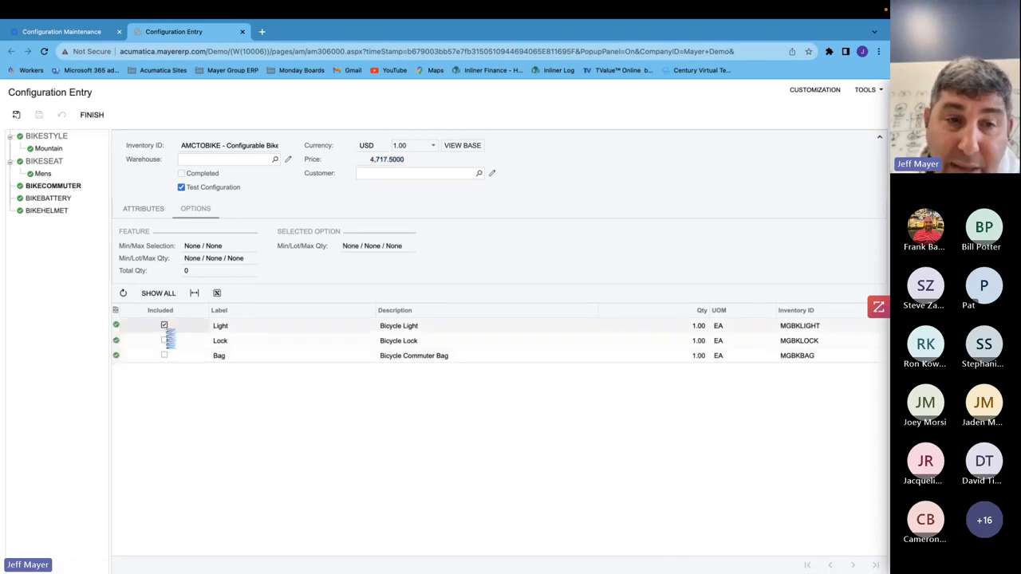
left_click(165, 355)
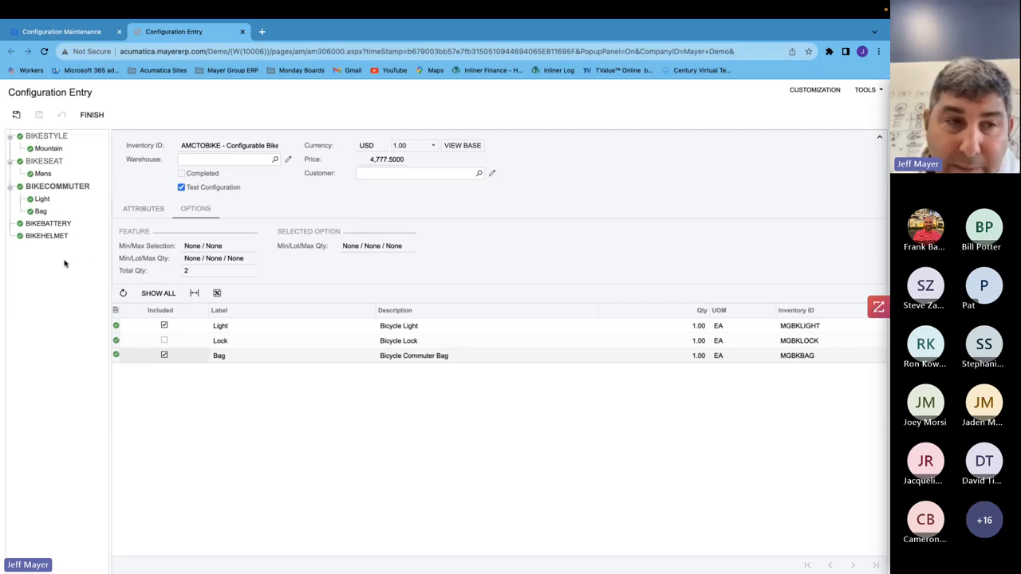
- Include the Bicycle Helmet option and finish the test configuration
left_click(53, 236)
left_click(165, 326)
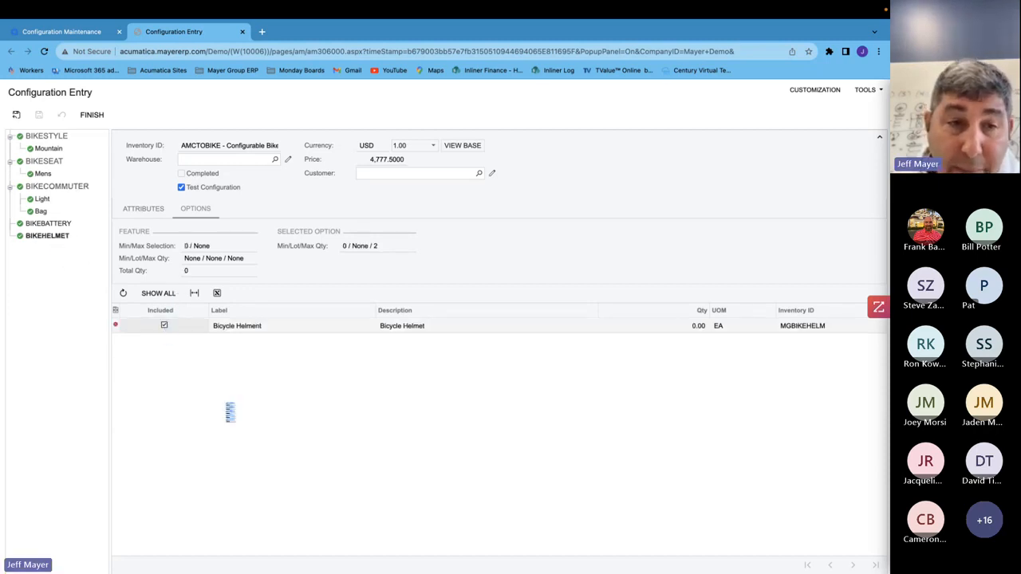
left_click(94, 116)
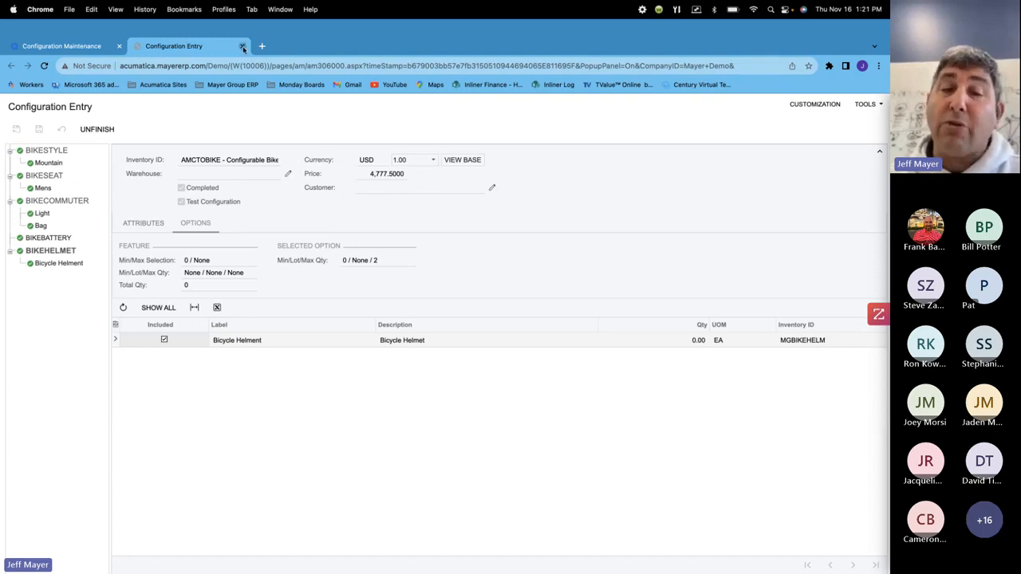
- Close the bicycle test configuration and open the AMC000007 Acumatica Custom Configured System configuration
left_click(244, 47)
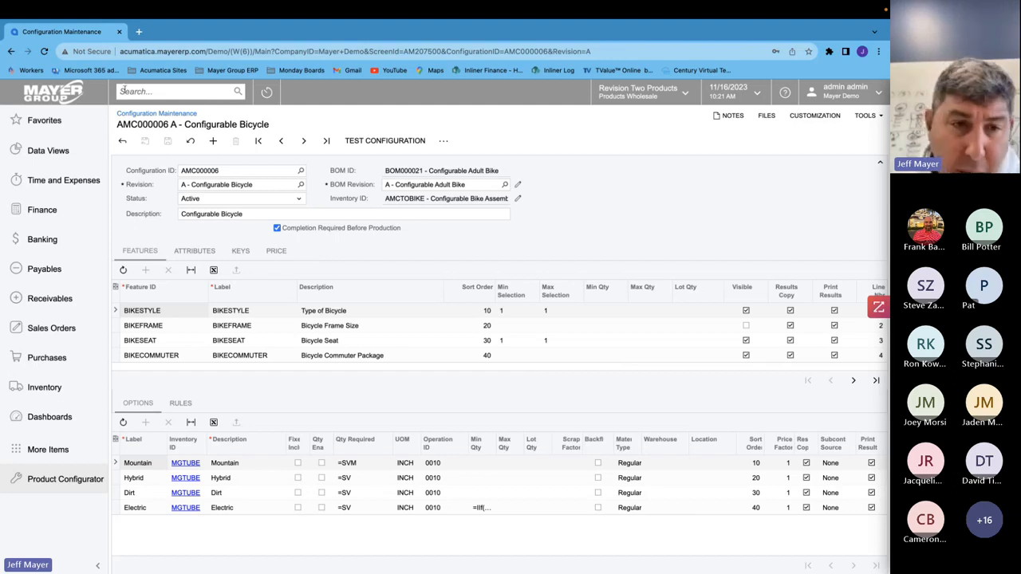
left_click(122, 140)
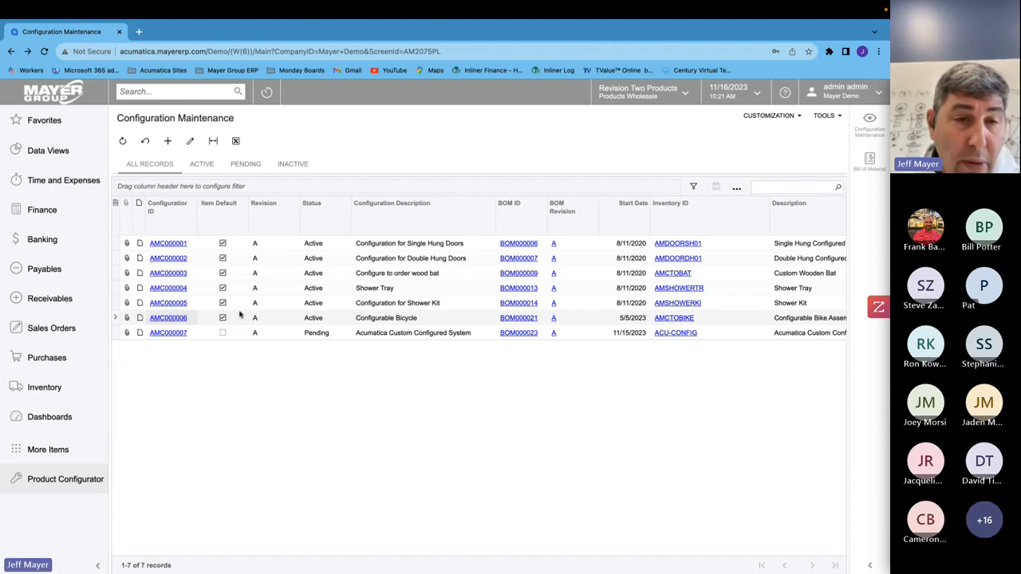
left_click(184, 337)
left_click(183, 335)
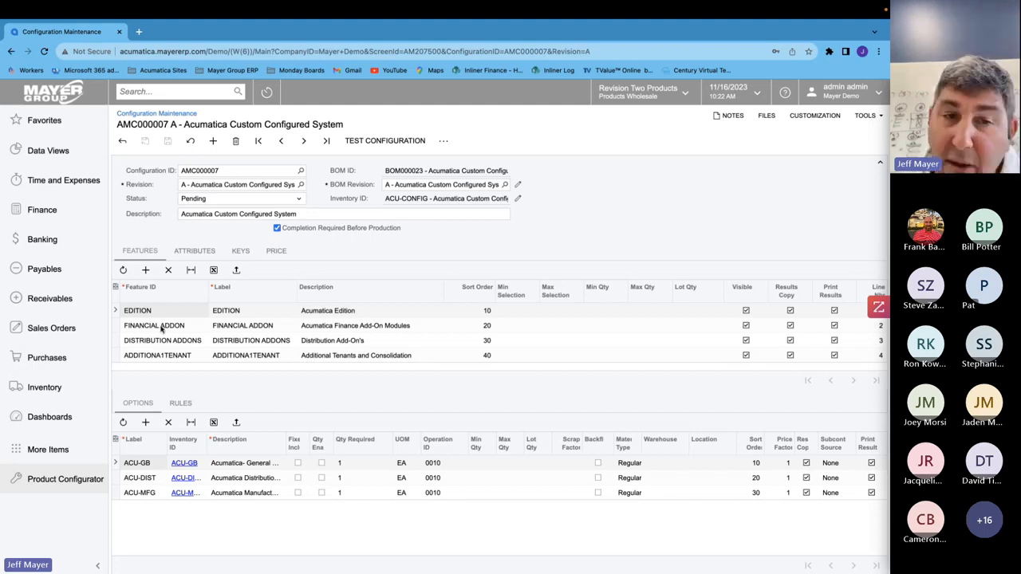
- Review the options and rules of the Financial Addon, Distribution Addons and Additional Tenant features
left_click(162, 328)
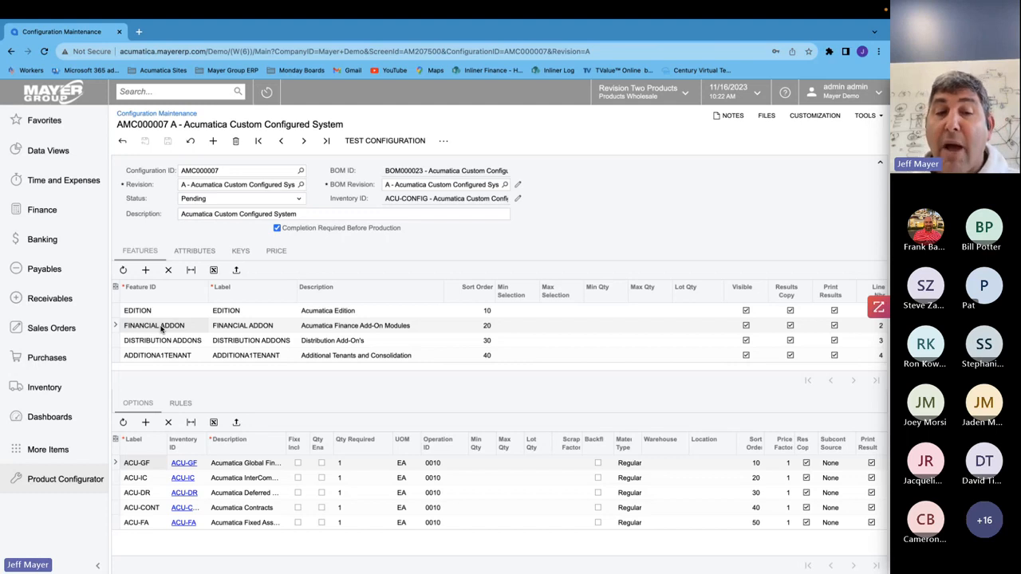
left_click(165, 342)
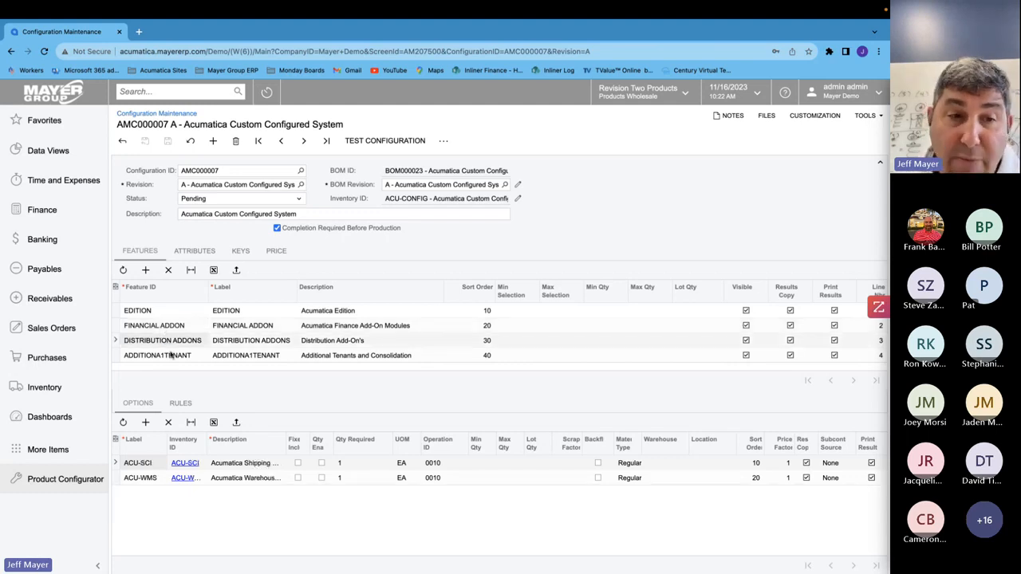
left_click(168, 357)
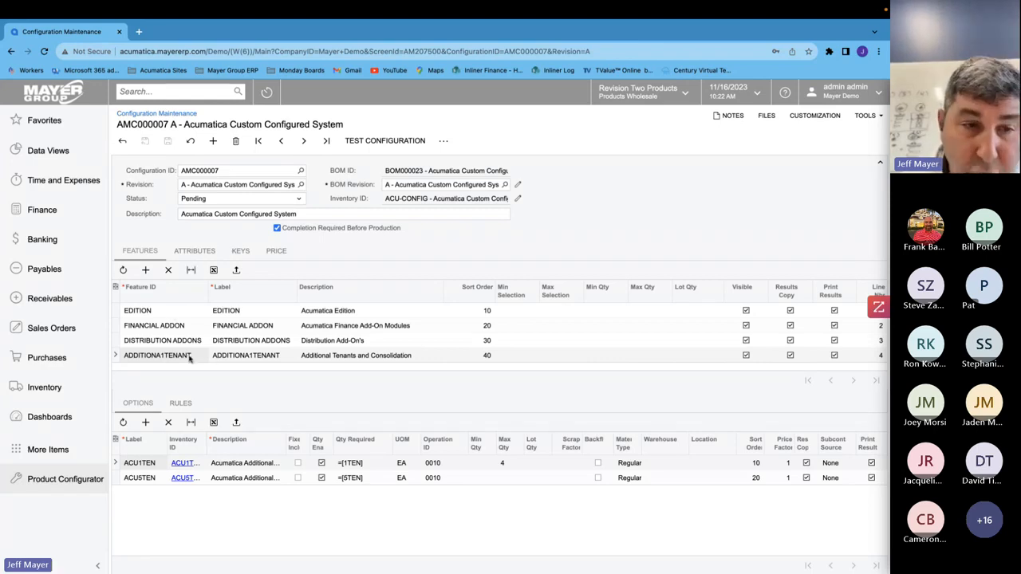
left_click(182, 402)
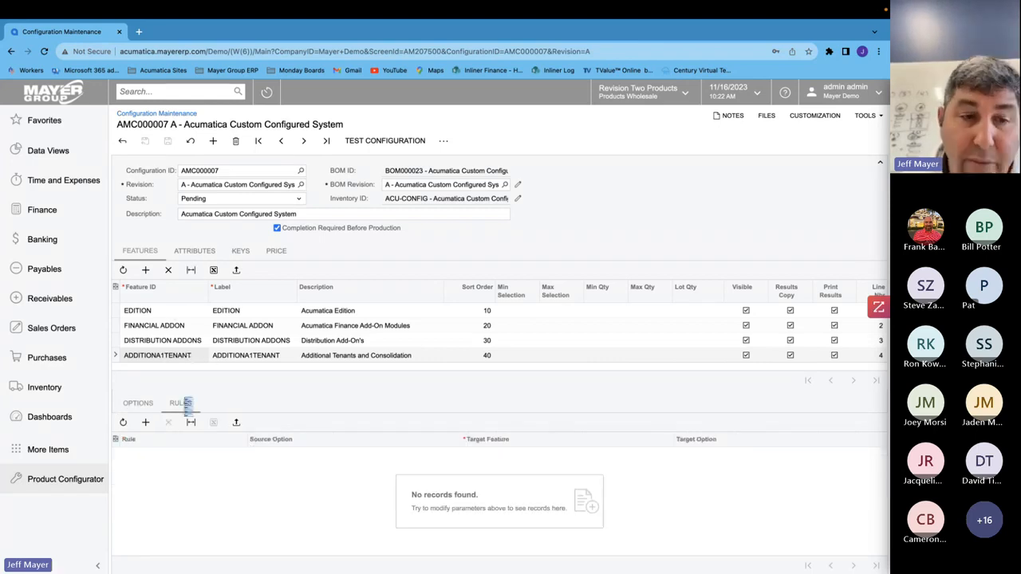
left_click(175, 342)
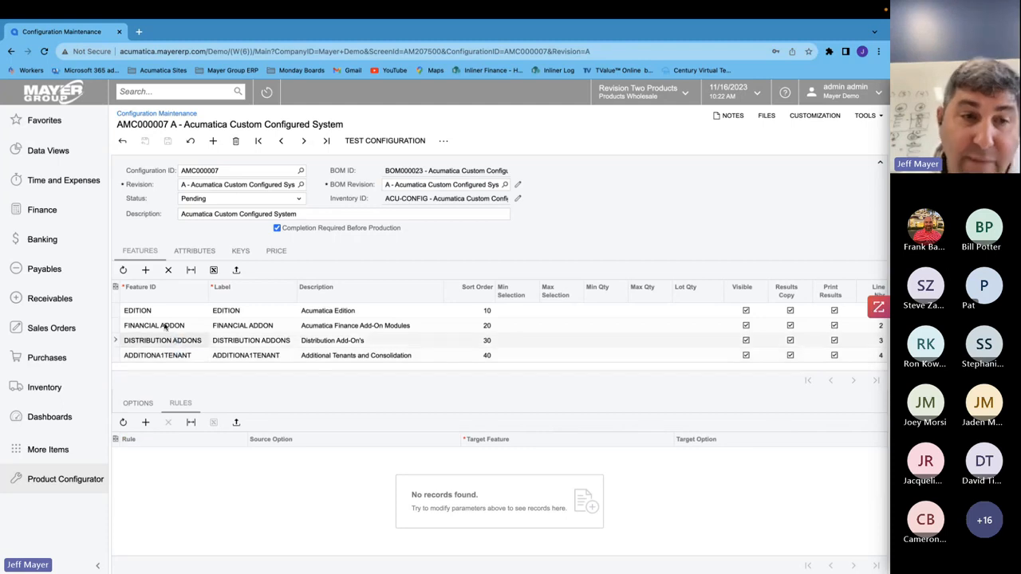
- Examine the configuration's attributes and the rules attached to the WMS and tenant attributes
left_click(196, 252)
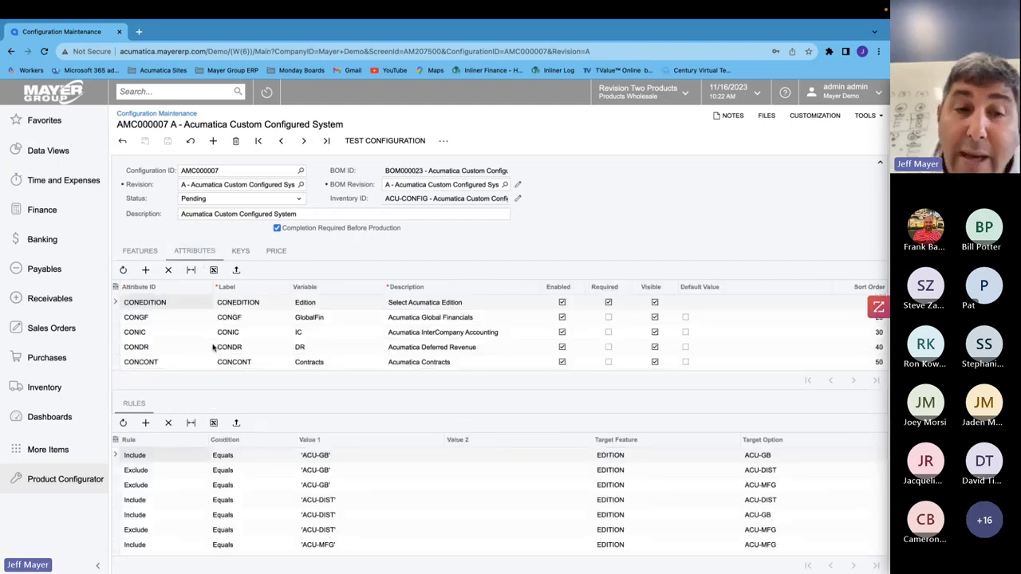
scroll(211, 346, "down", 2)
scroll(208, 344, "up", 2)
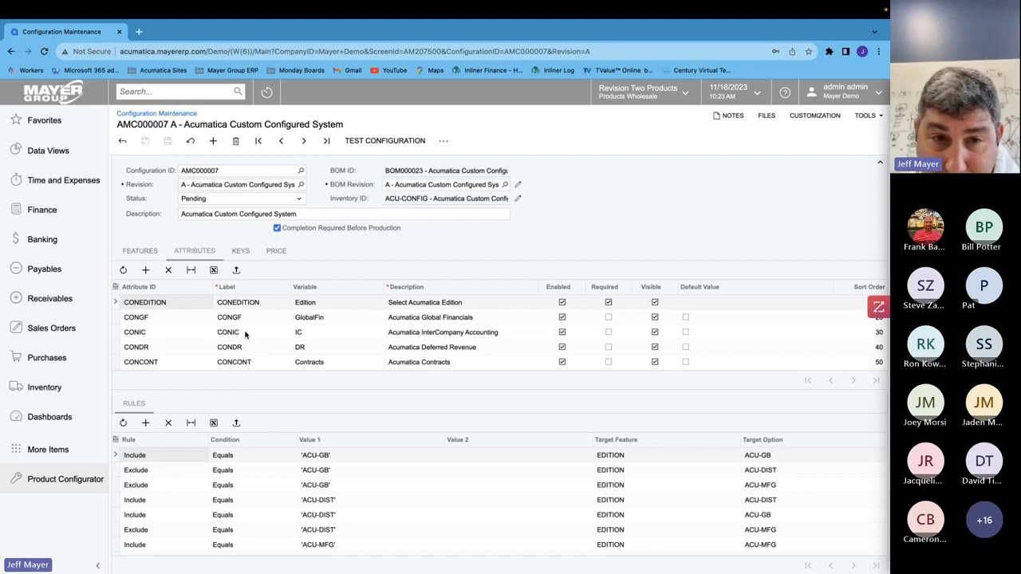
scroll(238, 337, "down", 1)
scroll(238, 337, "up", 1)
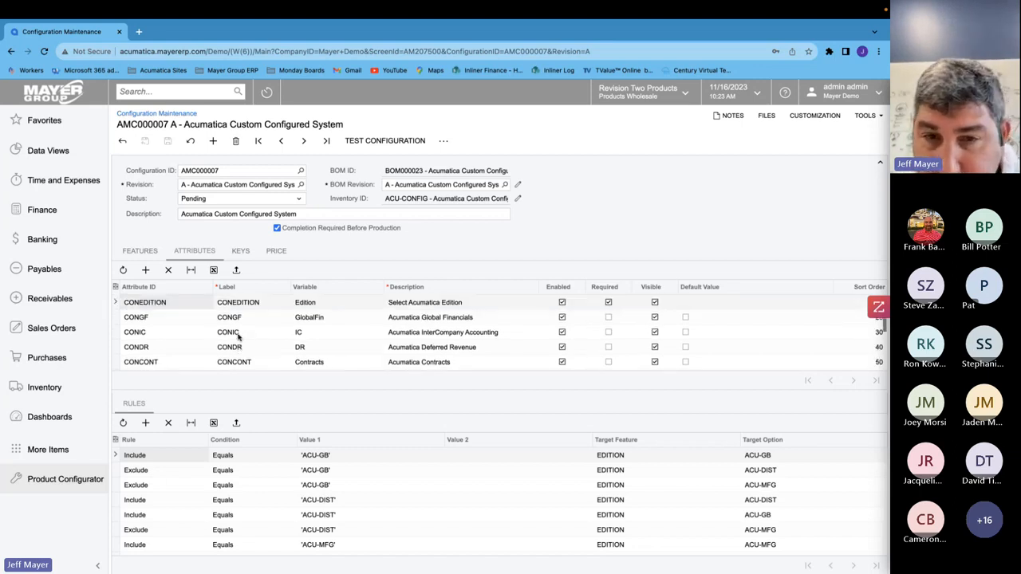
scroll(281, 338, "right", 1)
scroll(281, 338, "left", 1)
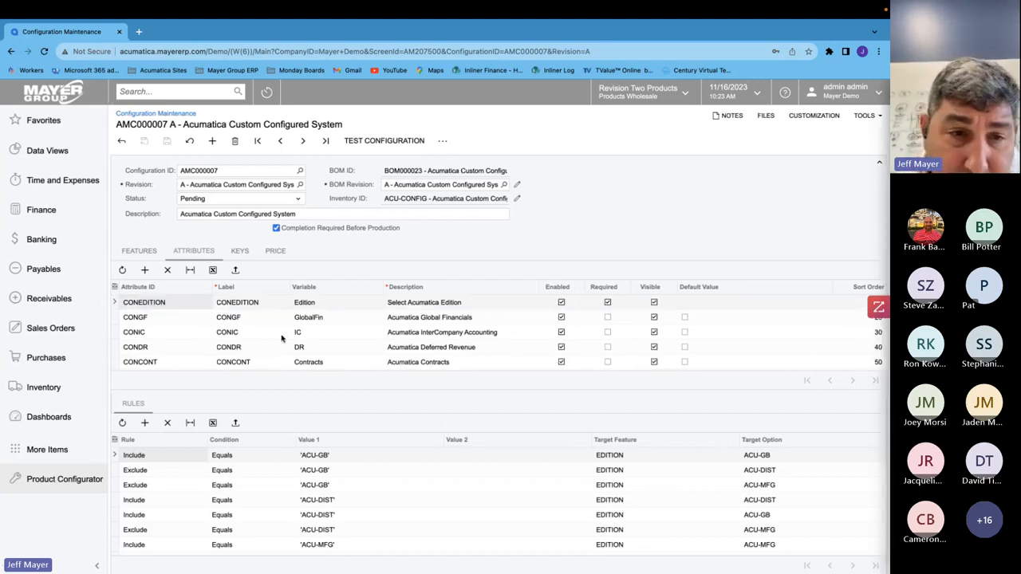
scroll(281, 338, "down", 3)
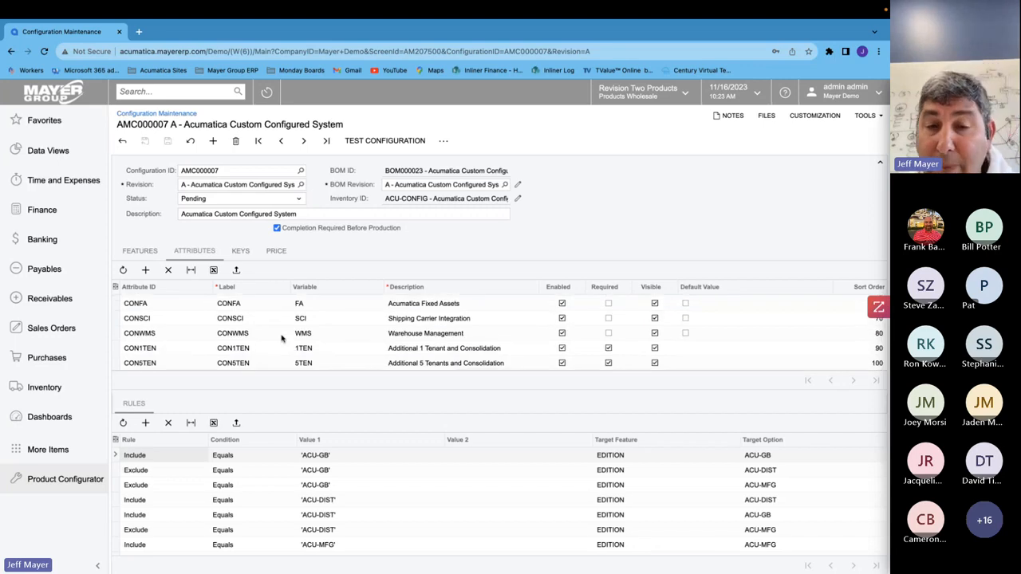
left_click(228, 351)
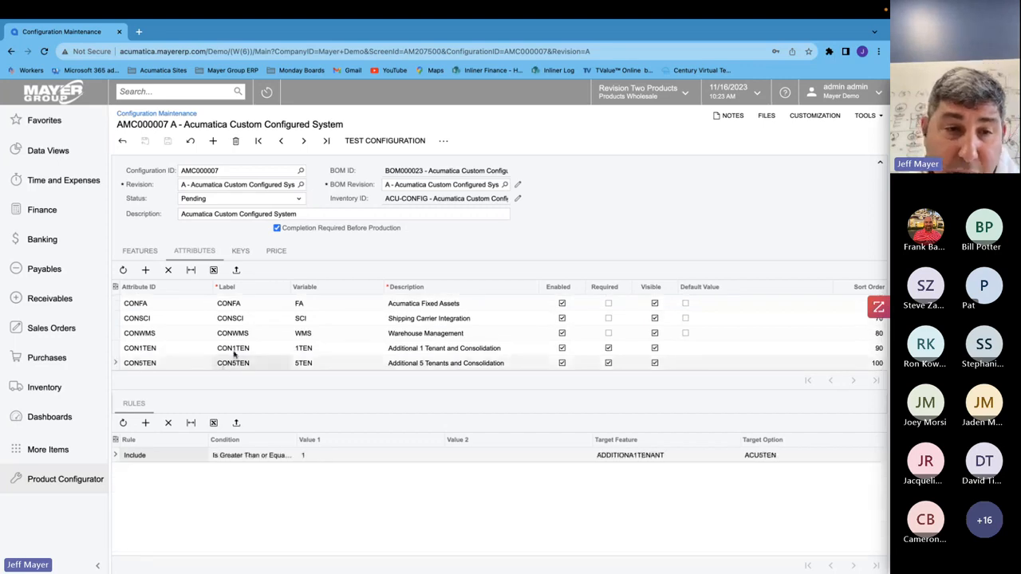
left_click(243, 335)
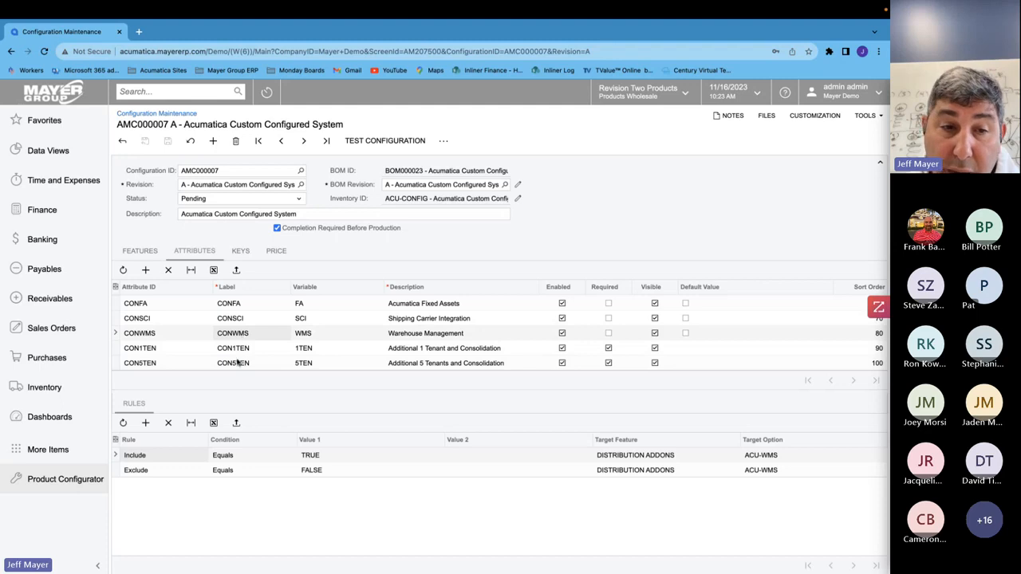
left_click(236, 363)
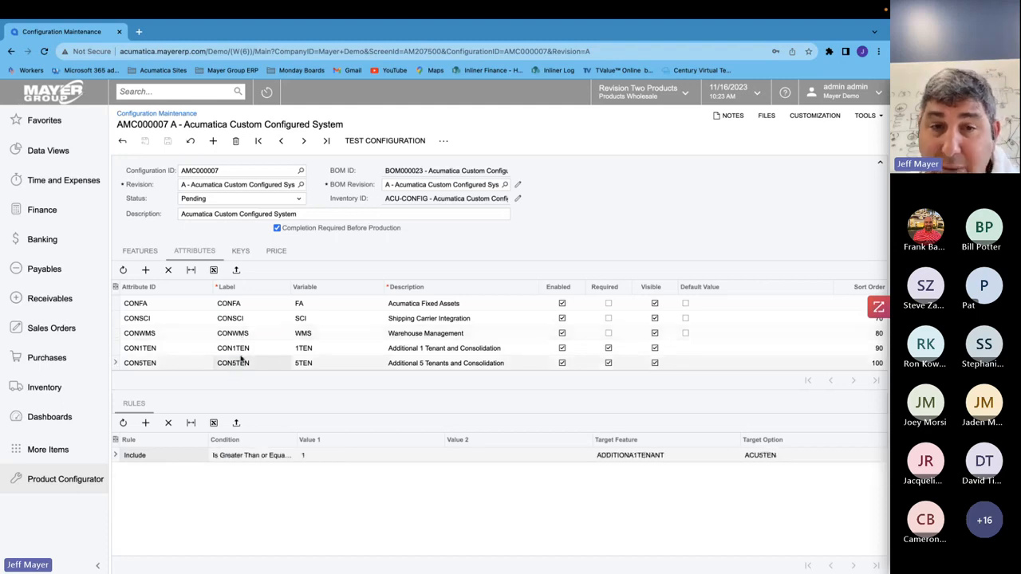
- Make the CON1TEN and CON5TEN tenant attributes not required and save the configuration
left_click(394, 349)
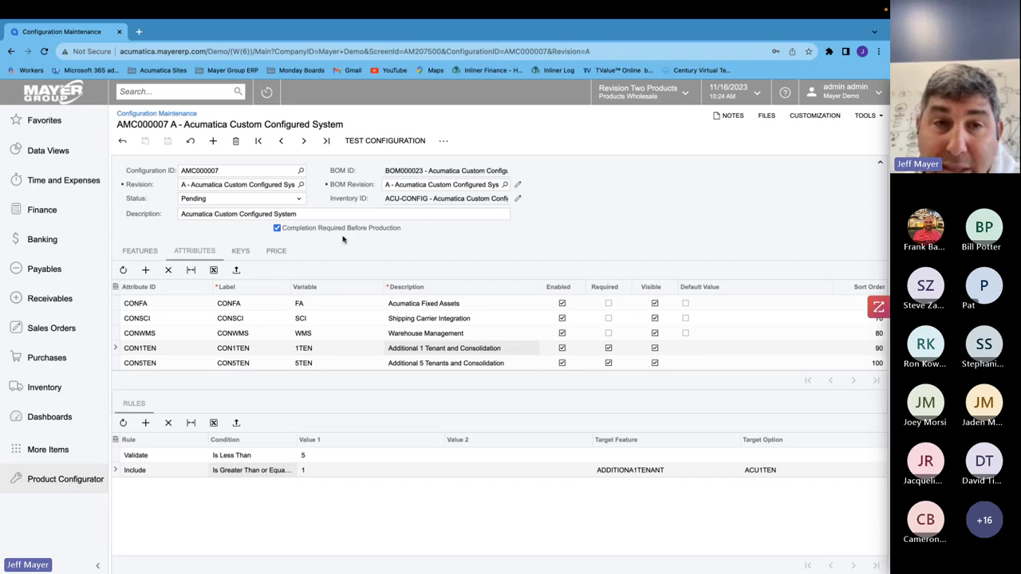
left_click(609, 364)
left_click(608, 349)
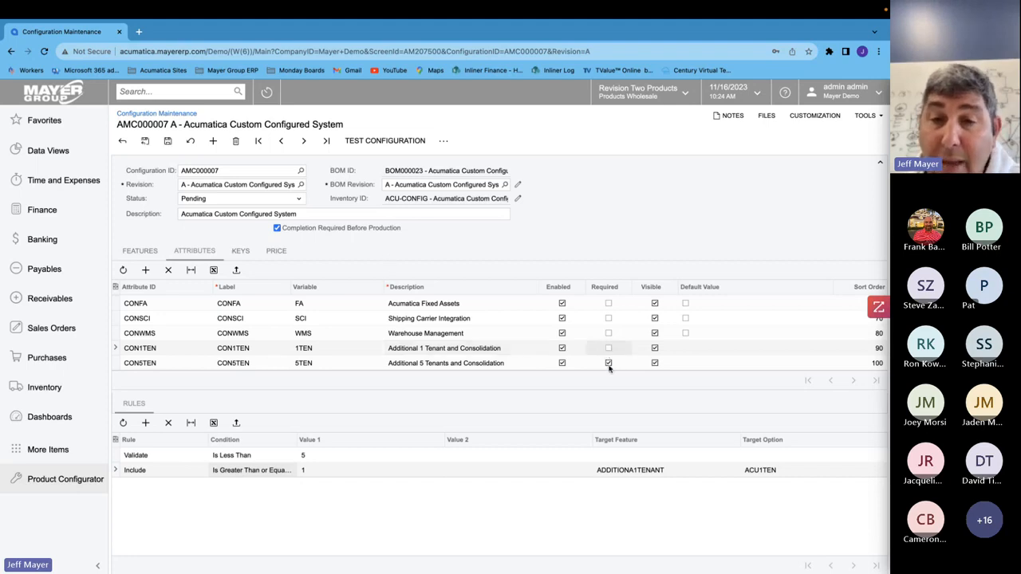
left_click(610, 364)
left_click(175, 143)
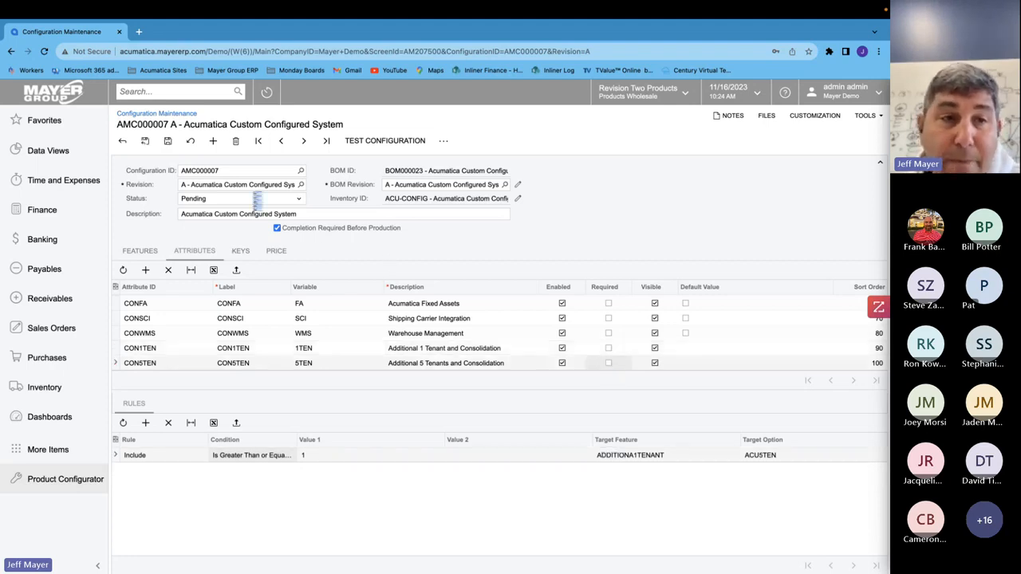
- Start a test configuration and select Acumatica General Business Edition as the edition
left_click(385, 141)
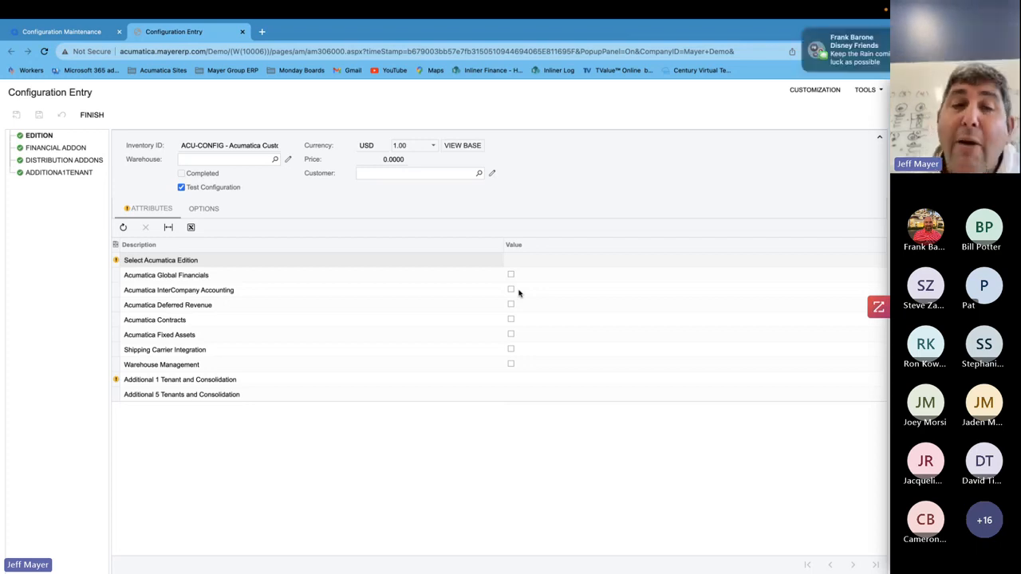
mouse_move(711, 34)
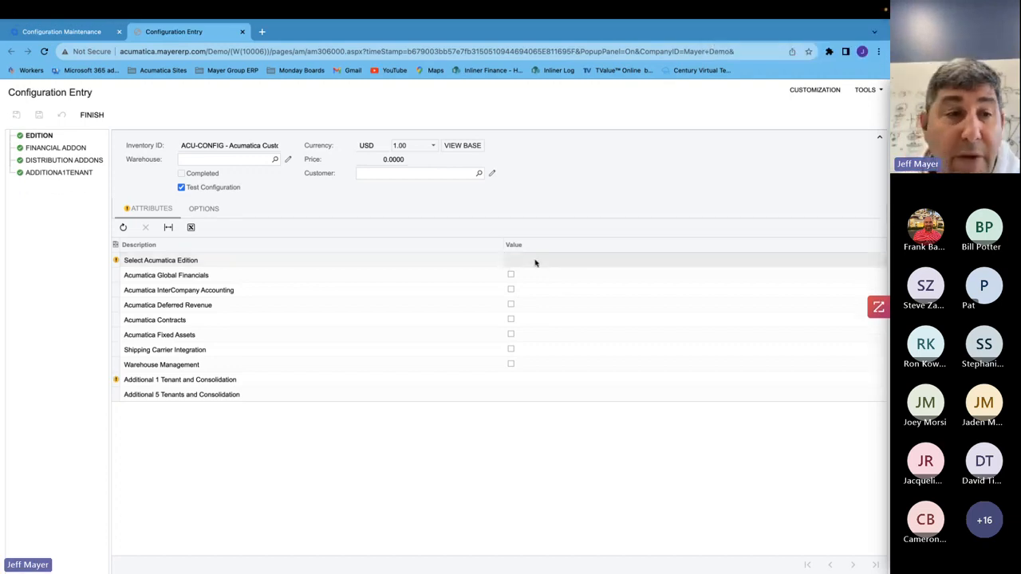
left_click(540, 265)
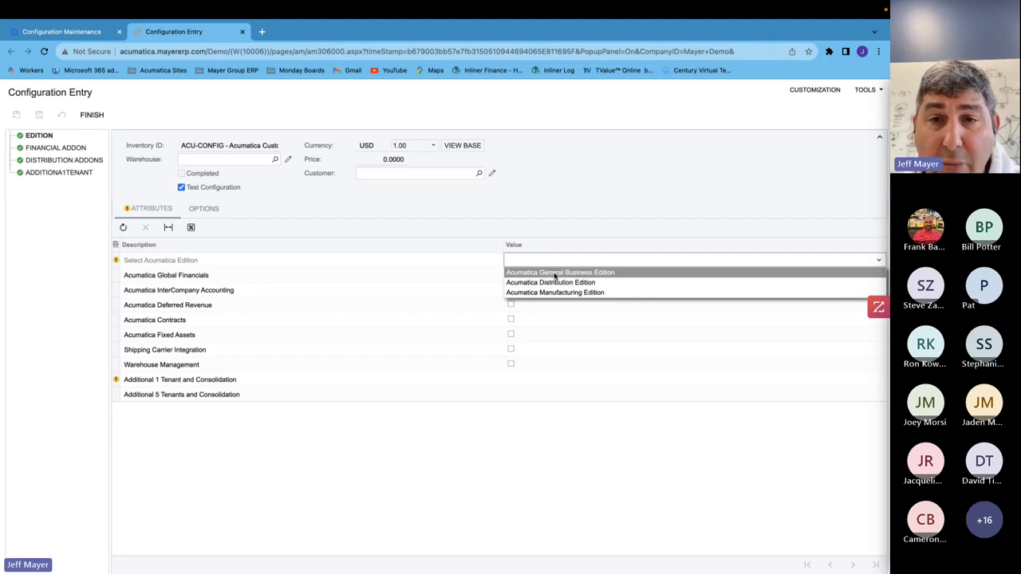
left_click(552, 272)
left_click(545, 289)
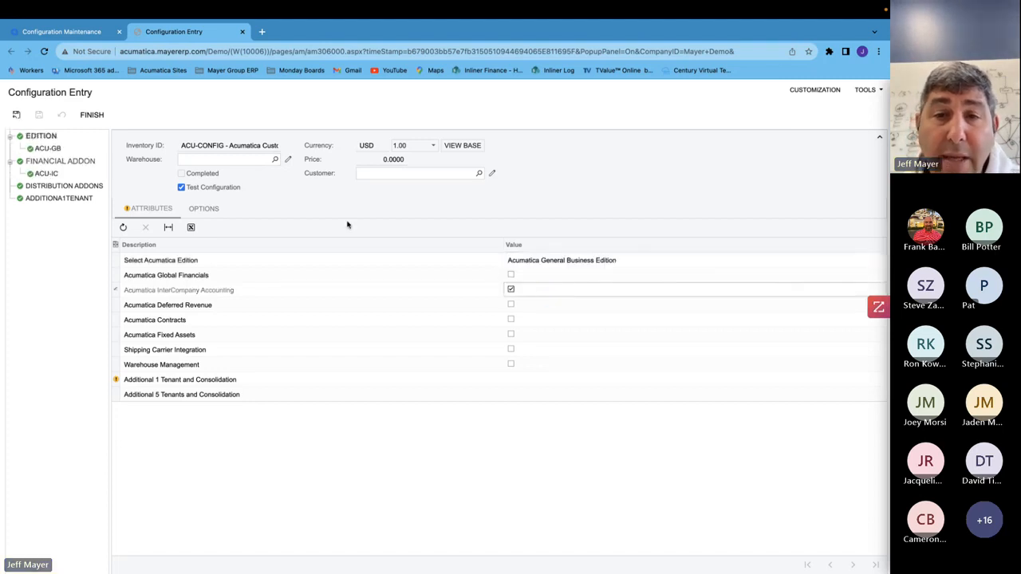
left_click(511, 288)
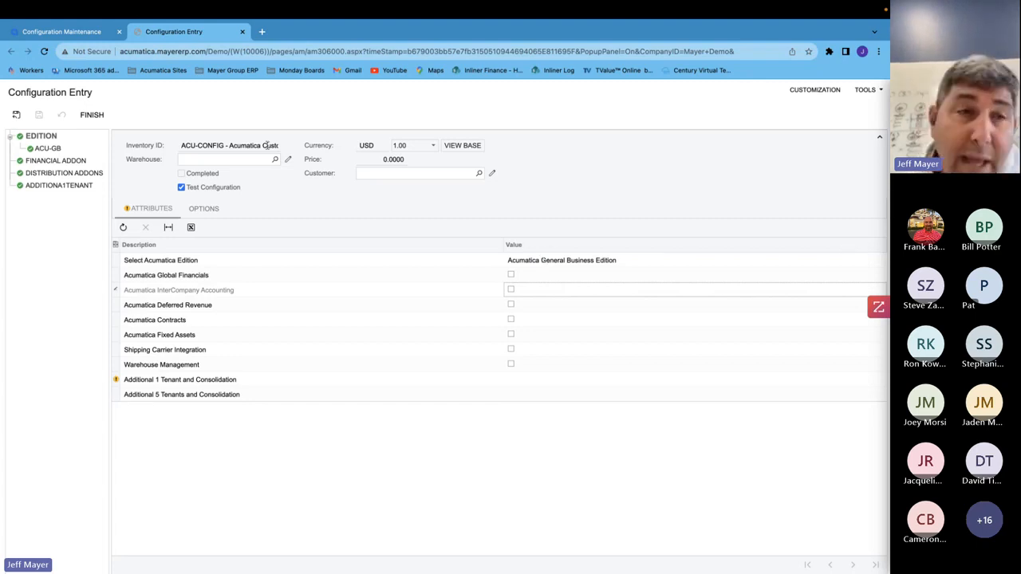
- Check the edition options, then include InterCompany Accounting, Contracts and Shipping Carrier Integration attributes
left_click(202, 209)
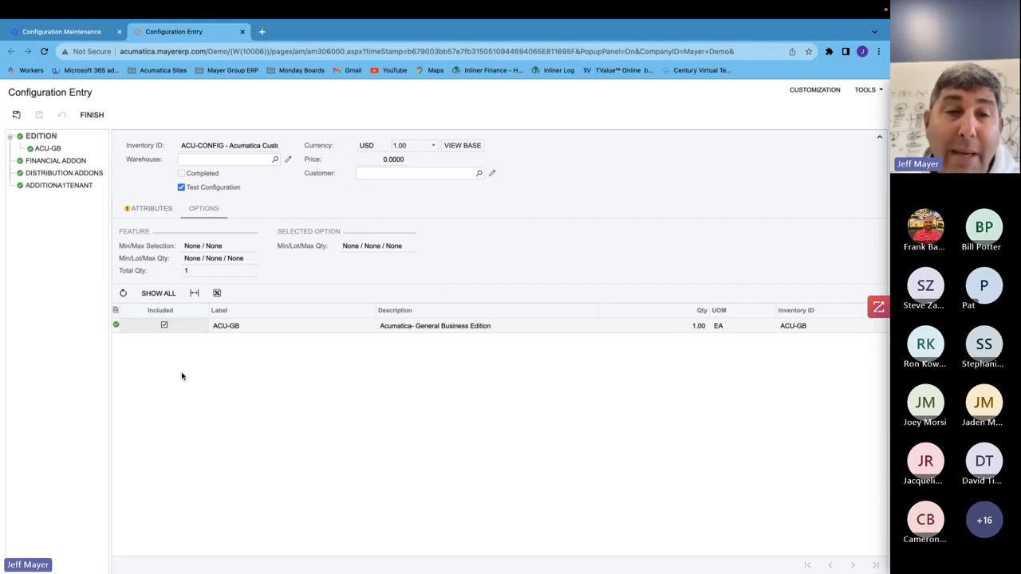
left_click(141, 210)
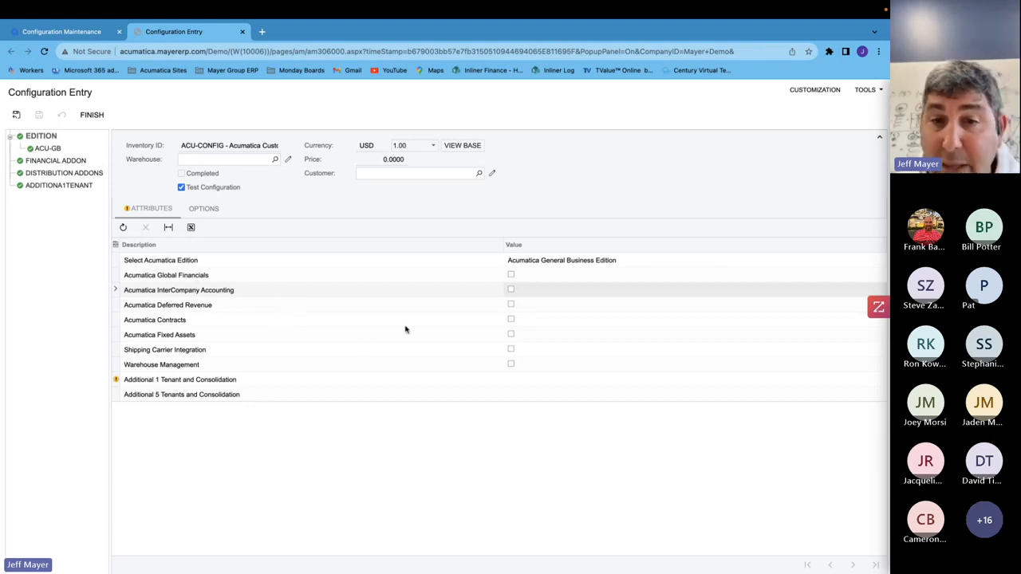
left_click(510, 290)
left_click(511, 319)
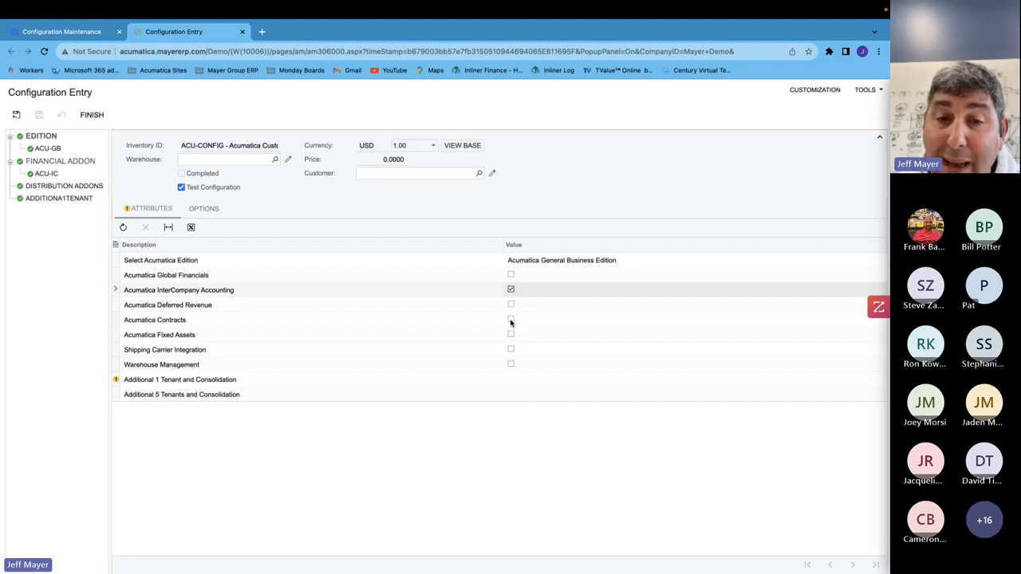
left_click(510, 350)
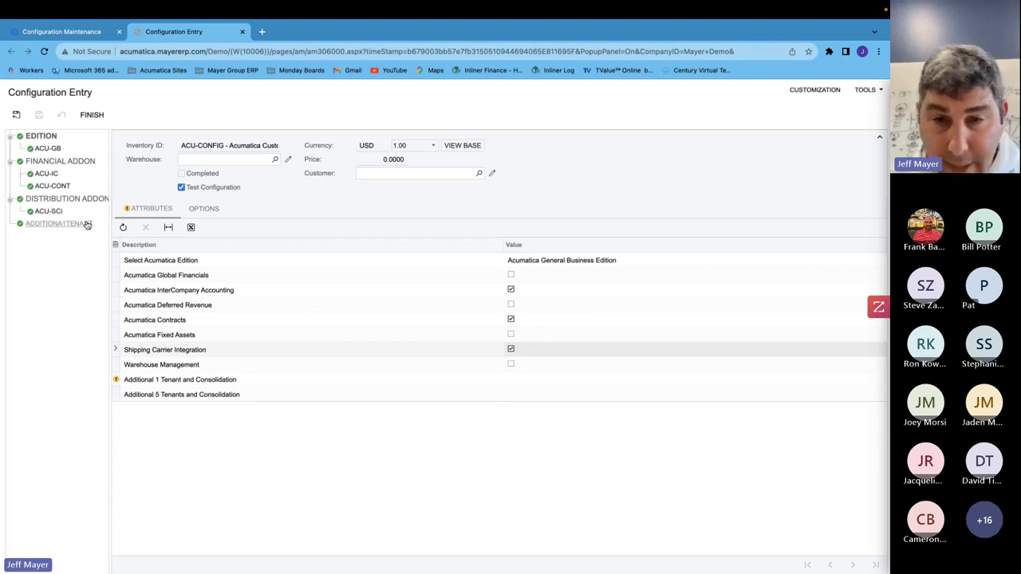
- Set Additional 1 Tenant and Consolidation to 2
left_click(530, 381)
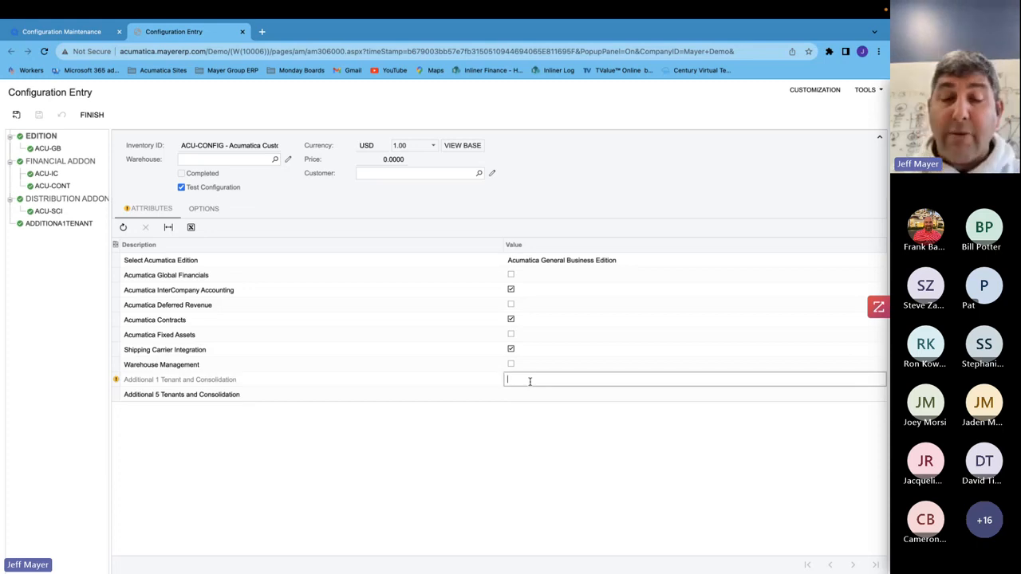
type("7")
left_click(525, 400)
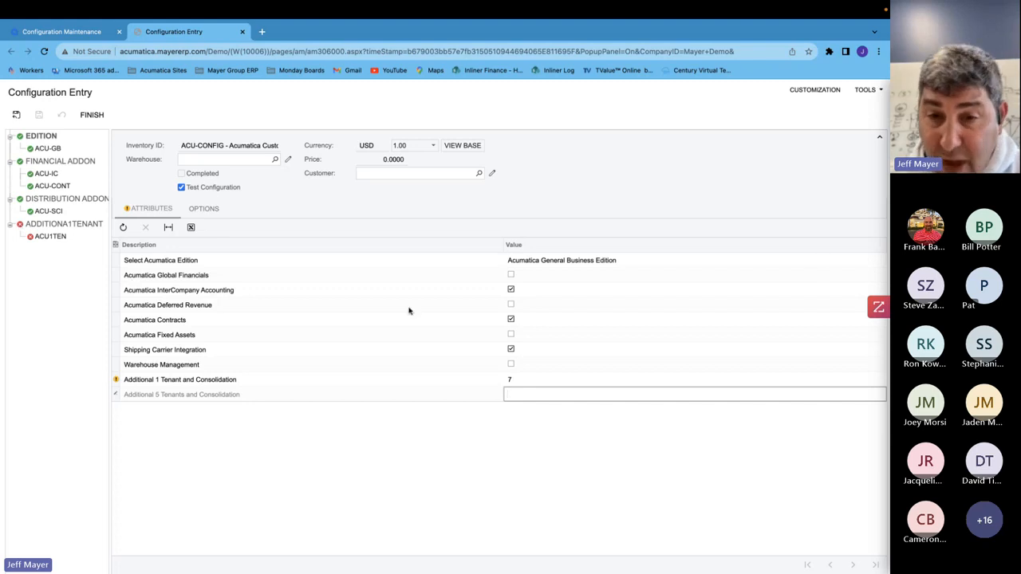
left_click(521, 381)
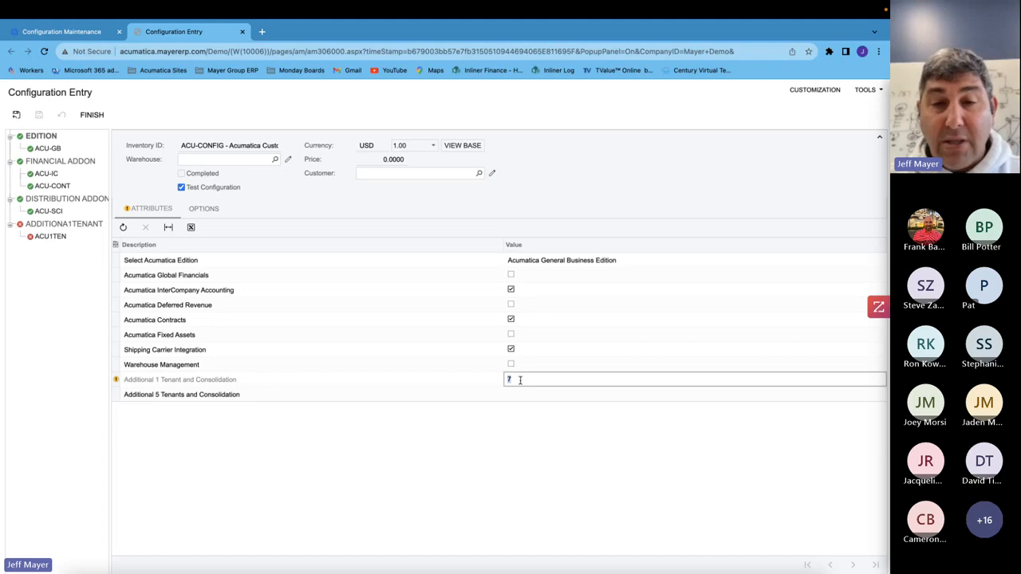
type("2")
- Set Additional 5 Tenants and Consolidation to 1 and view the additional tenant feature's options
left_click(527, 395)
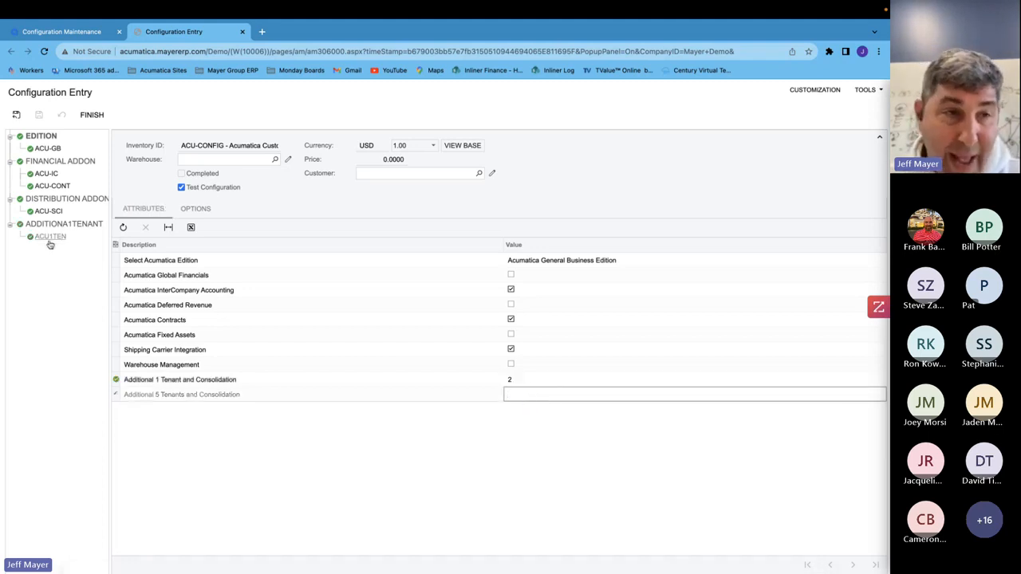
type("1")
left_click(540, 384)
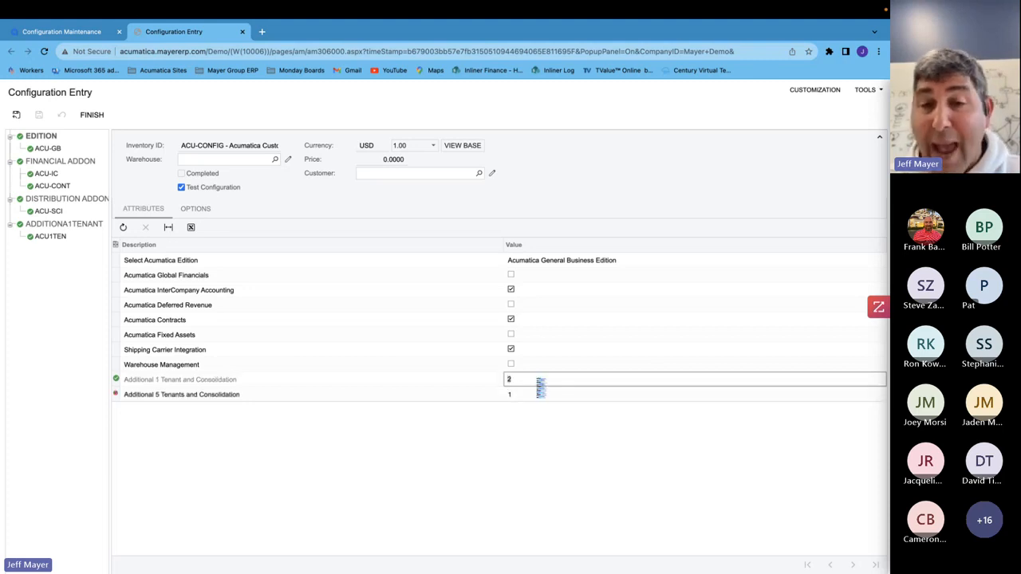
left_click(84, 225)
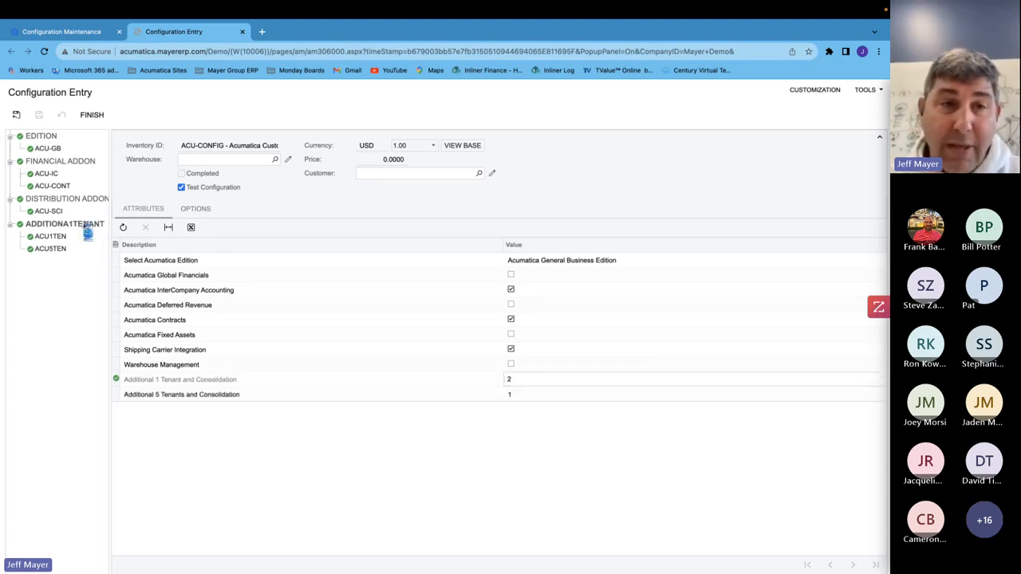
left_click(195, 214)
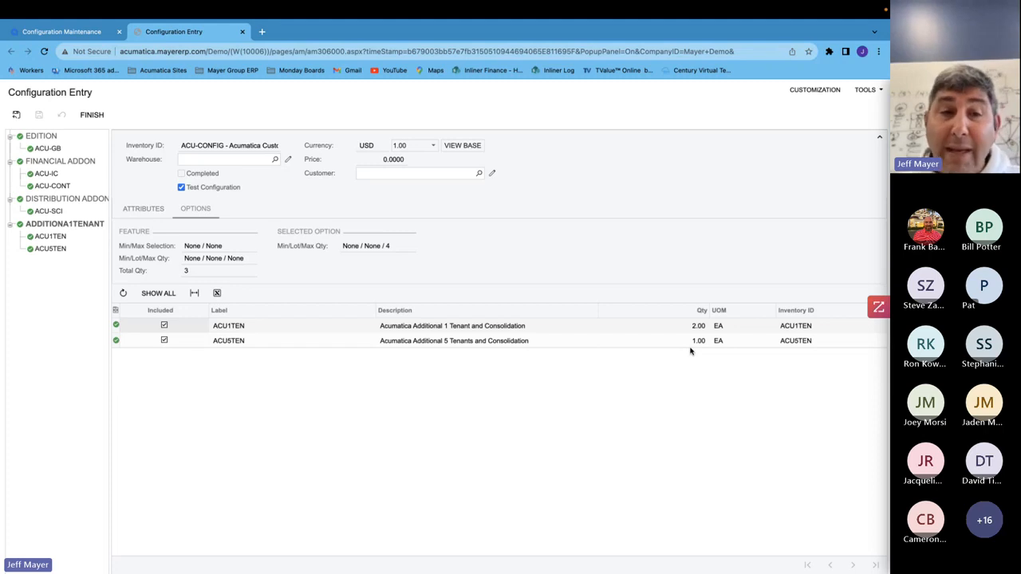
- Return to the attributes and change the edition to Acumatica Distribution Edition
left_click(143, 208)
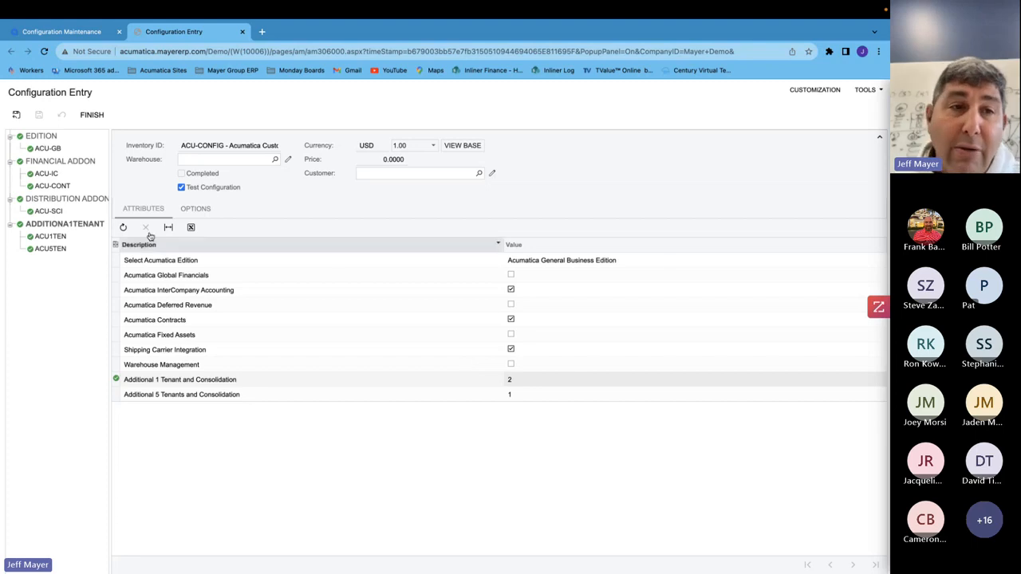
left_click(568, 260)
left_click(567, 264)
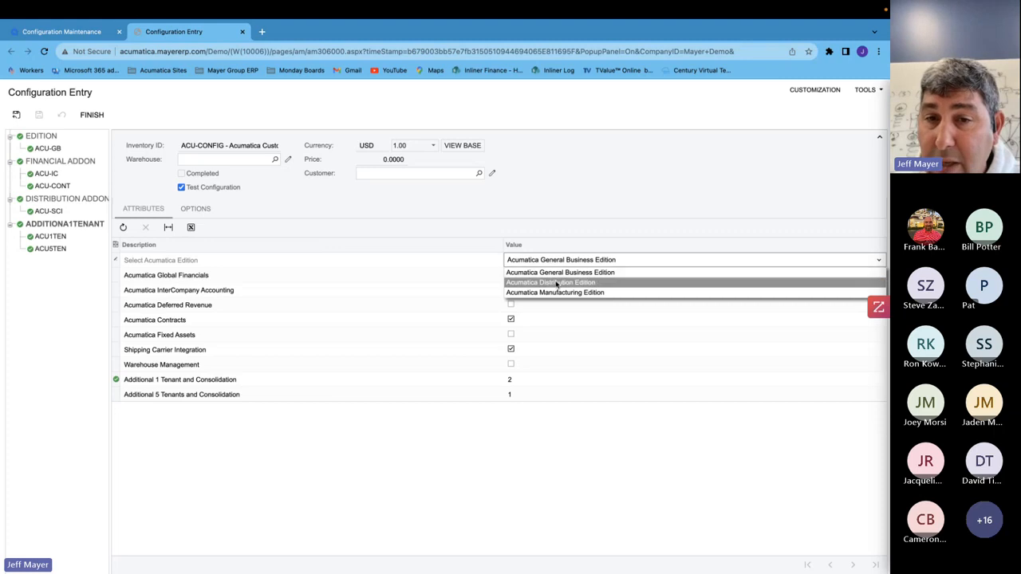
left_click(556, 283)
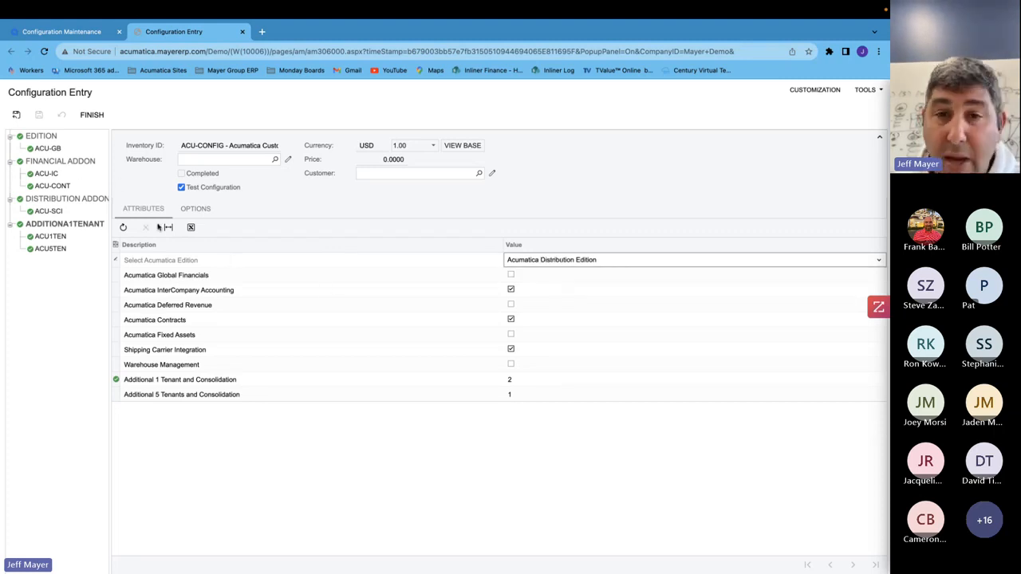
left_click(552, 327)
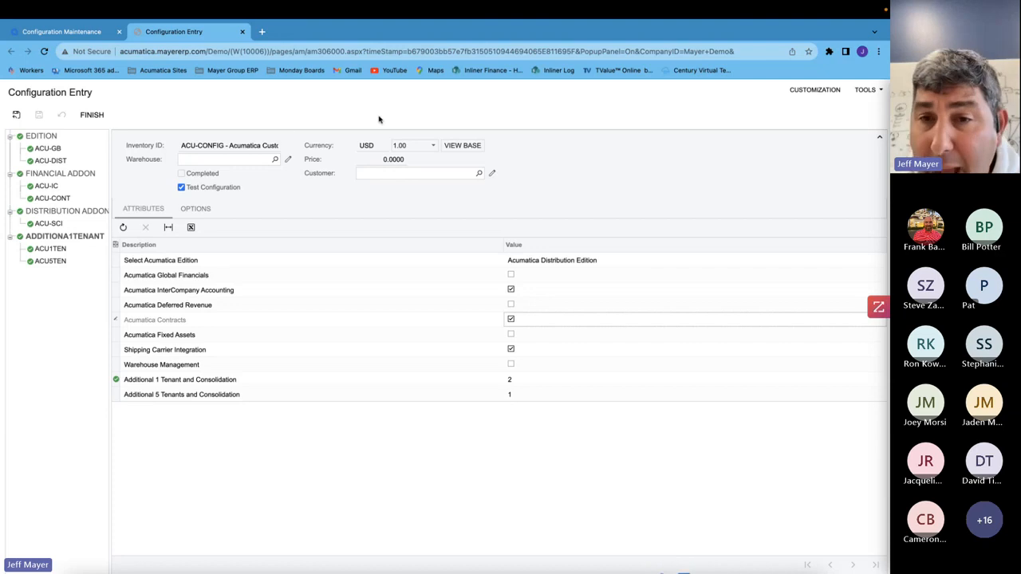
- Change the edition to Acumatica Manufacturing Edition and clear Acumatica InterCompany Accounting
left_click(620, 260)
left_click(616, 261)
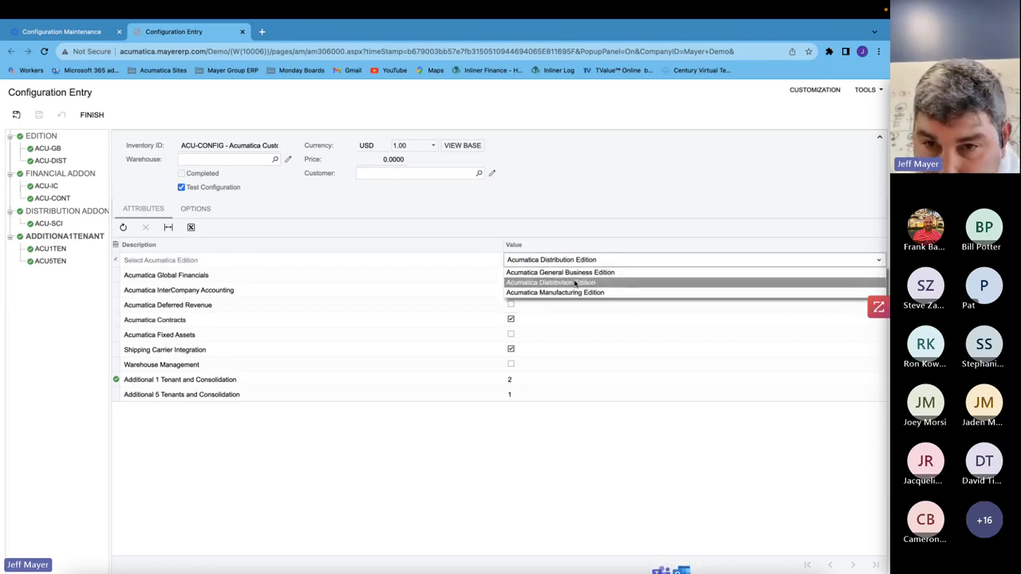
left_click(568, 292)
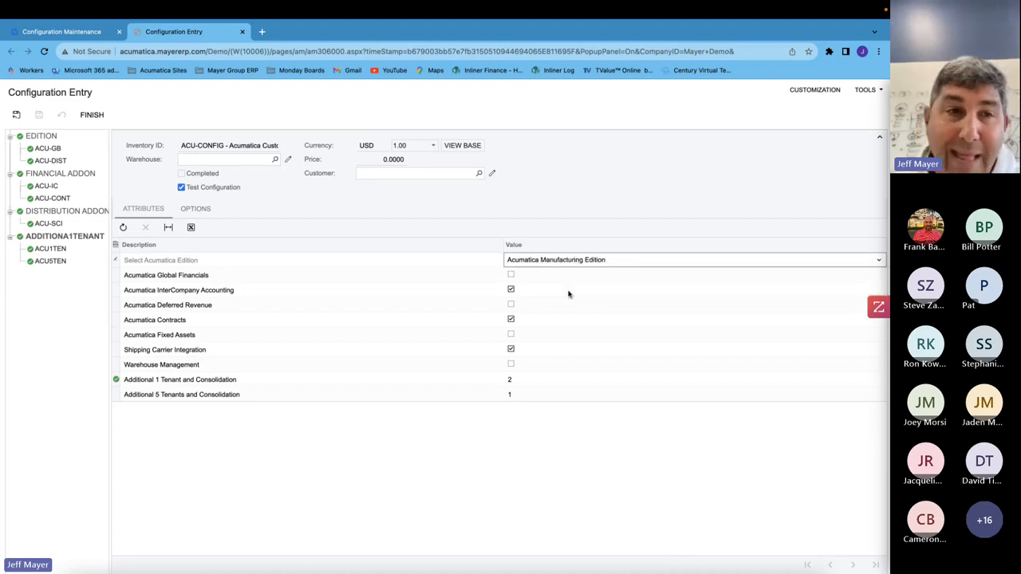
left_click(514, 292)
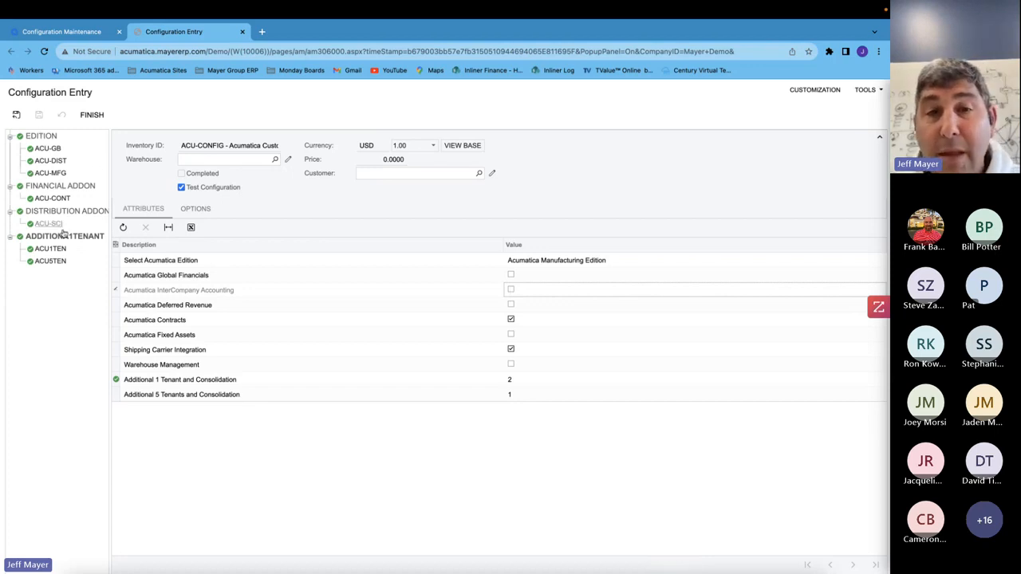
- Close the test configuration and open the configuration's bill of material revision
left_click(243, 32)
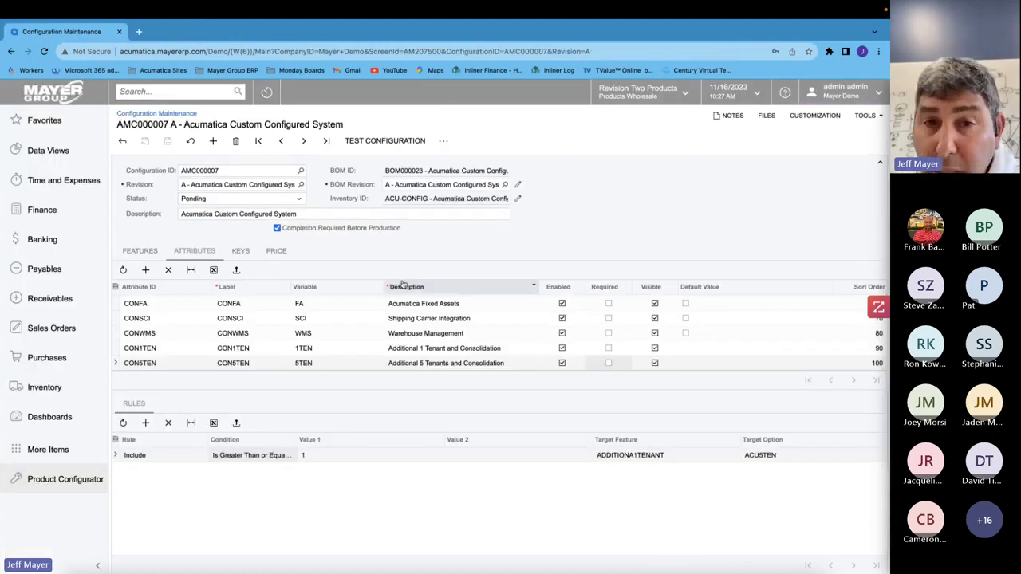
left_click(519, 186)
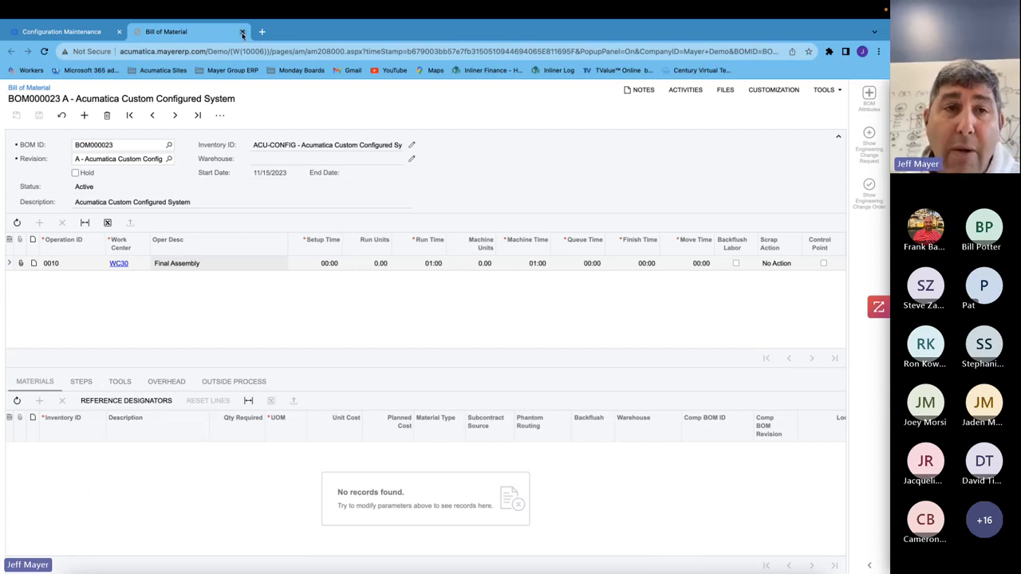
- Open the bill of material list and sort it by BOM ID descending
left_click(37, 89)
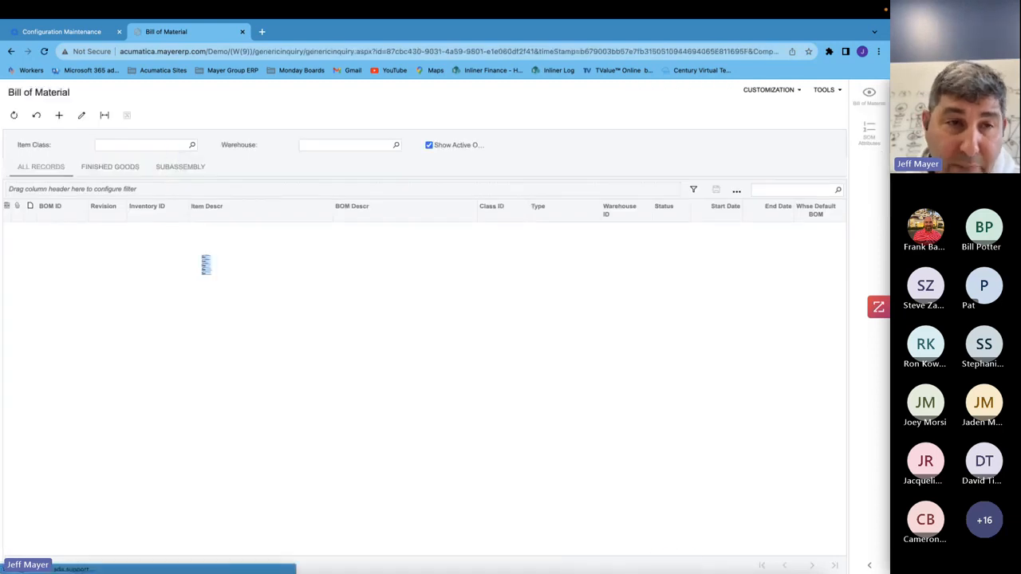
left_click(69, 221)
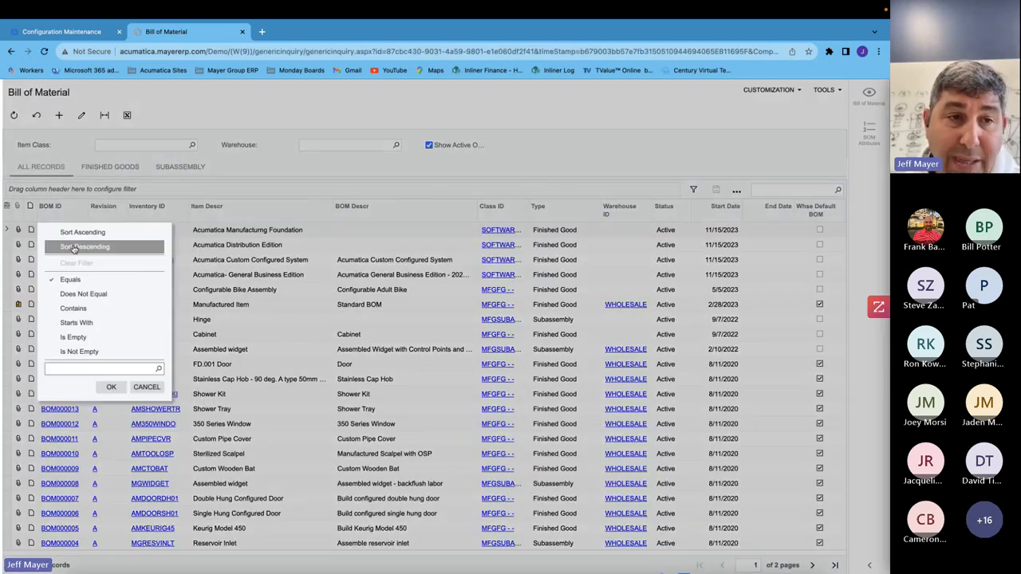
left_click(96, 247)
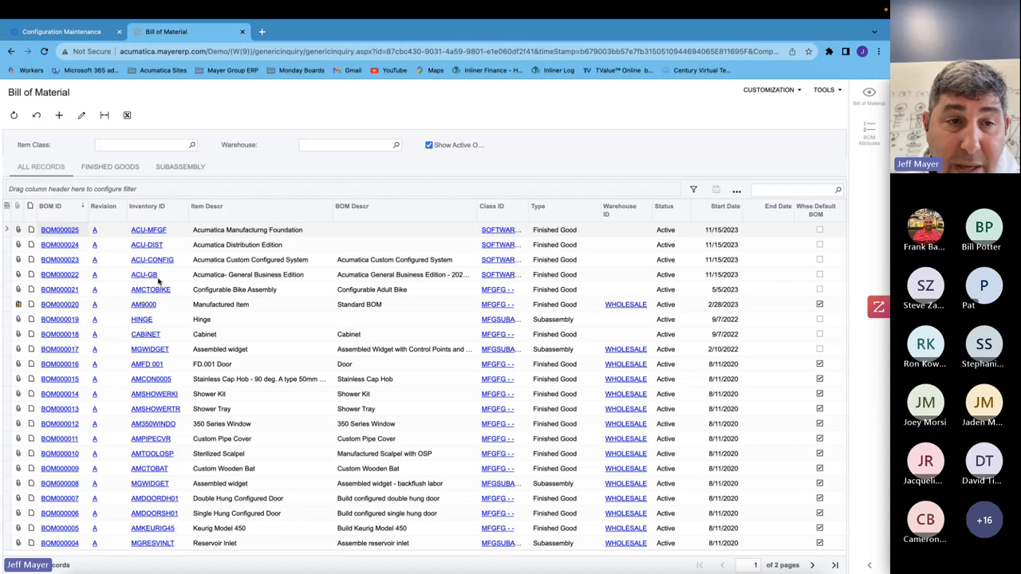
- Review the ACU-GB stock item and the edition bills of material BOM000021 through BOM000025, then close the tab
left_click(147, 279)
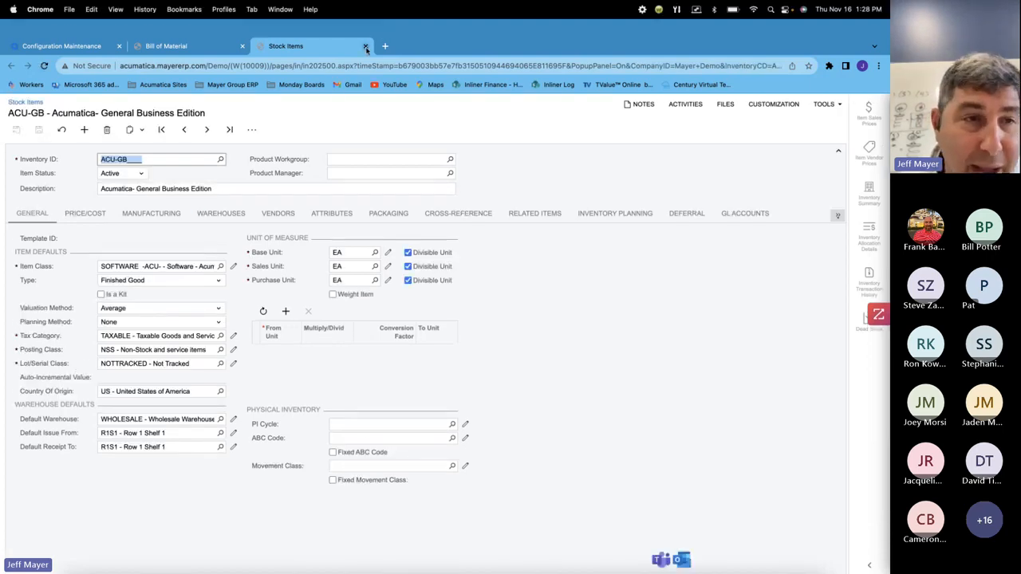
left_click(366, 47)
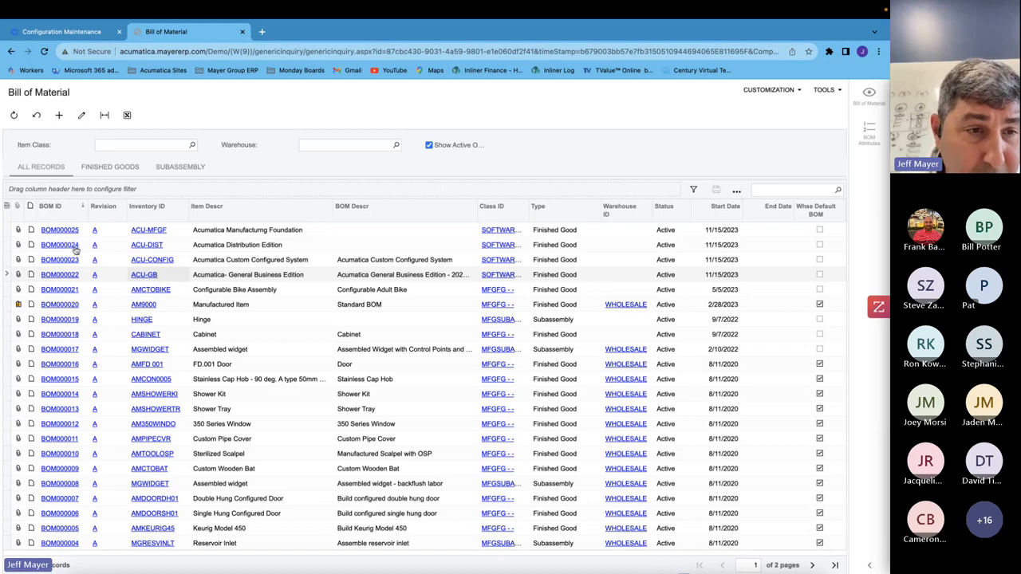
left_click(61, 276)
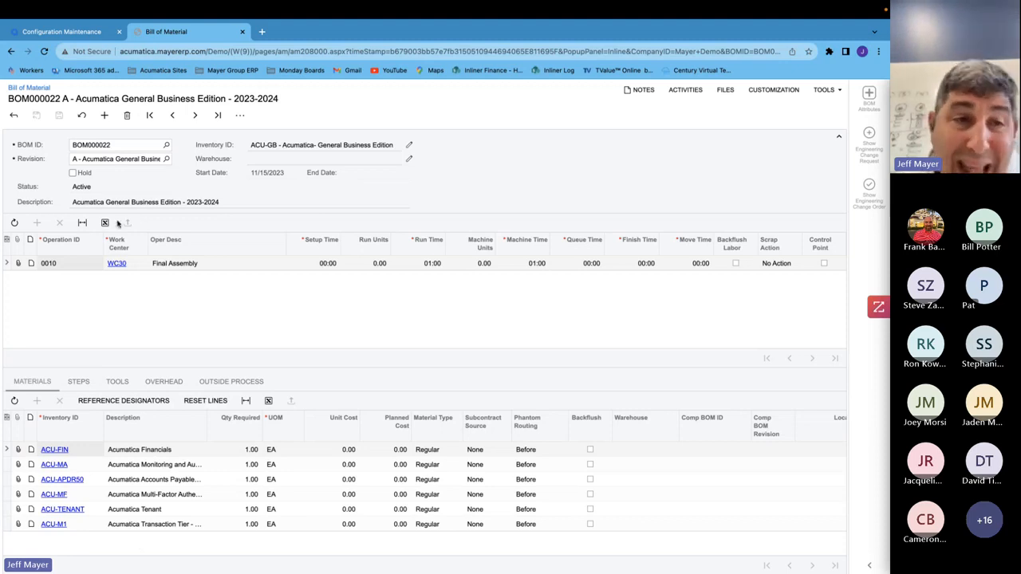
left_click(173, 117)
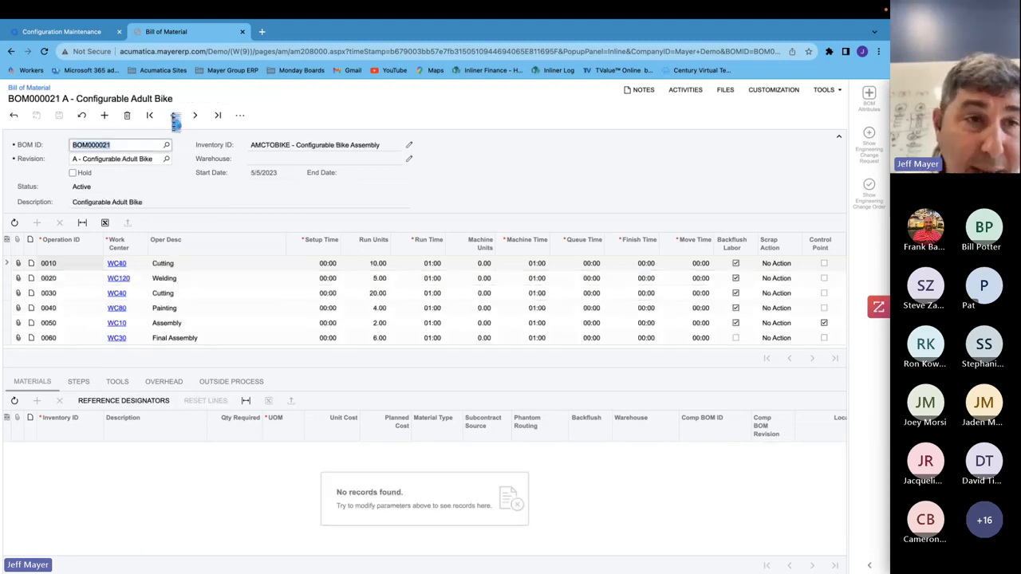
left_click(194, 116)
left_click(194, 117)
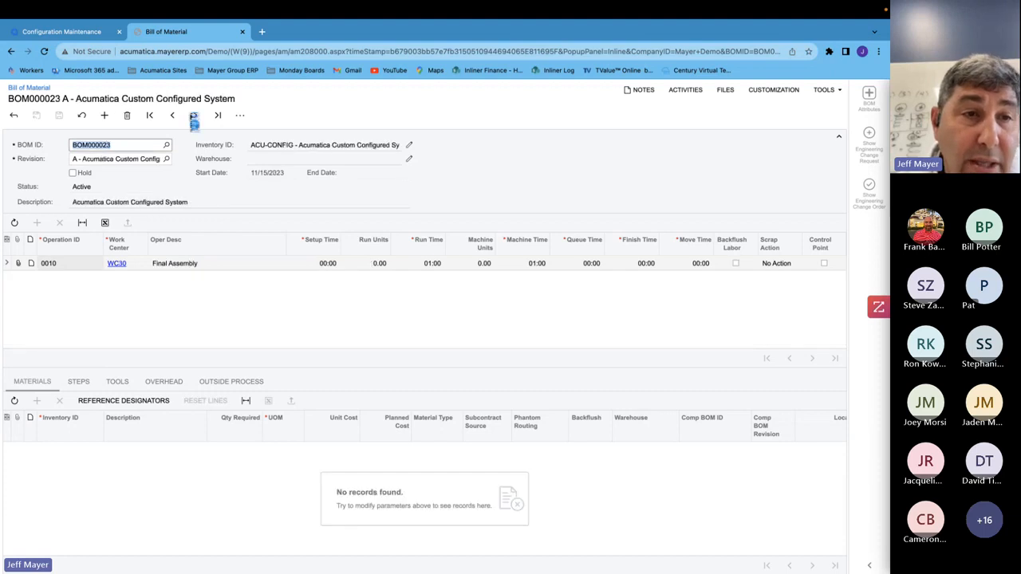
left_click(193, 117)
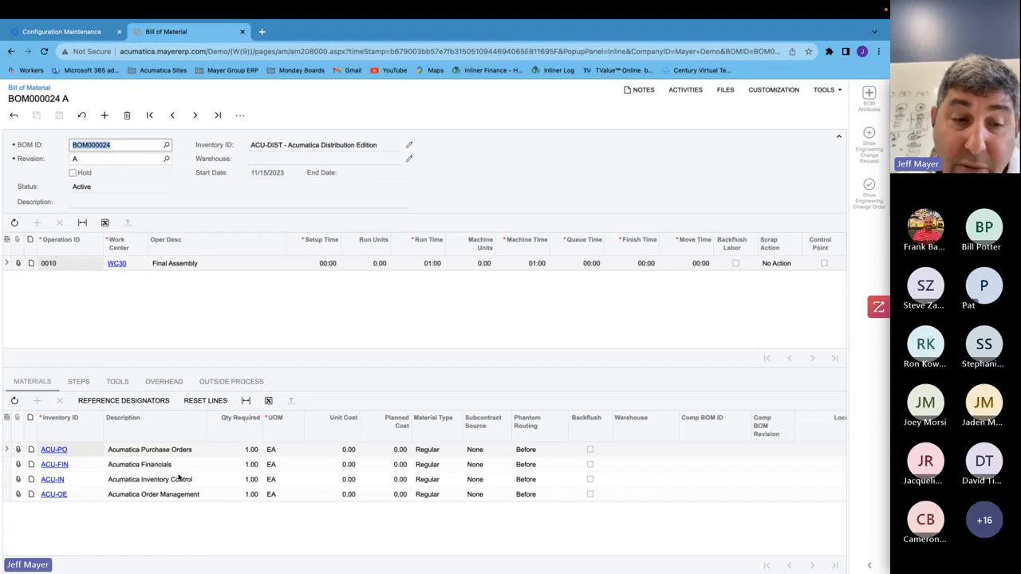
left_click(195, 116)
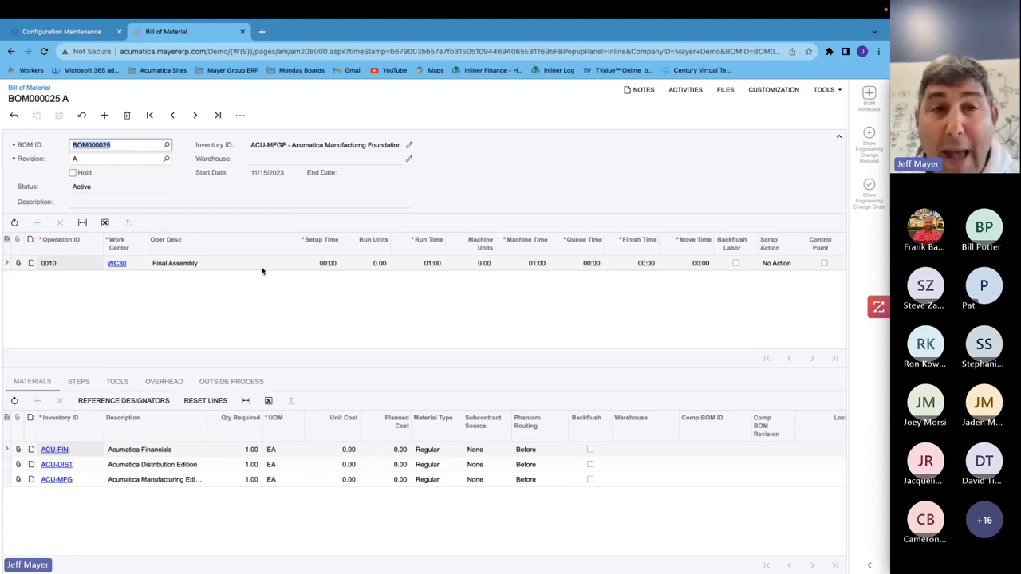
left_click(242, 46)
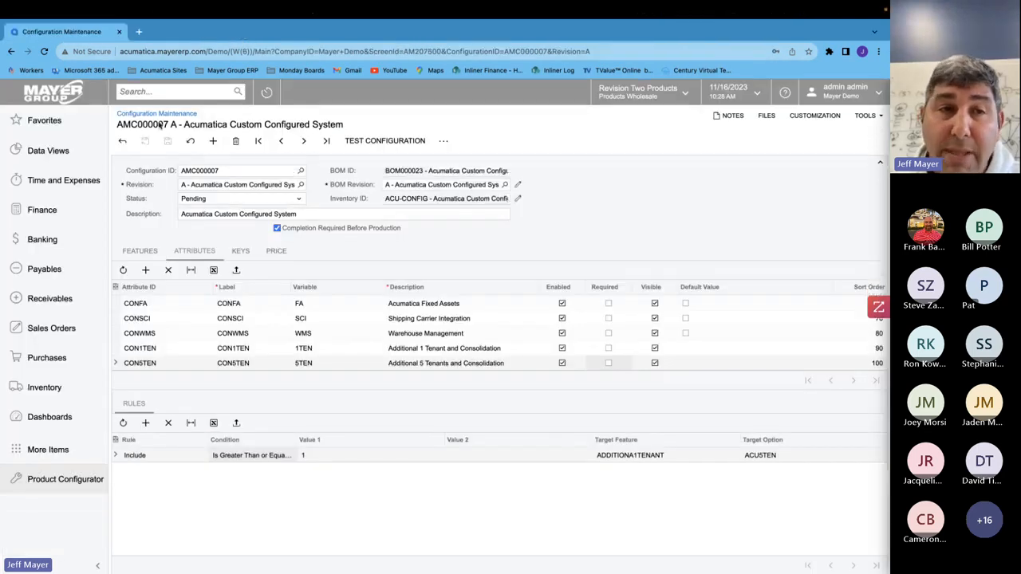
- Go to the Sales Orders screen and start a new SO order
left_click(55, 479)
left_click(209, 214)
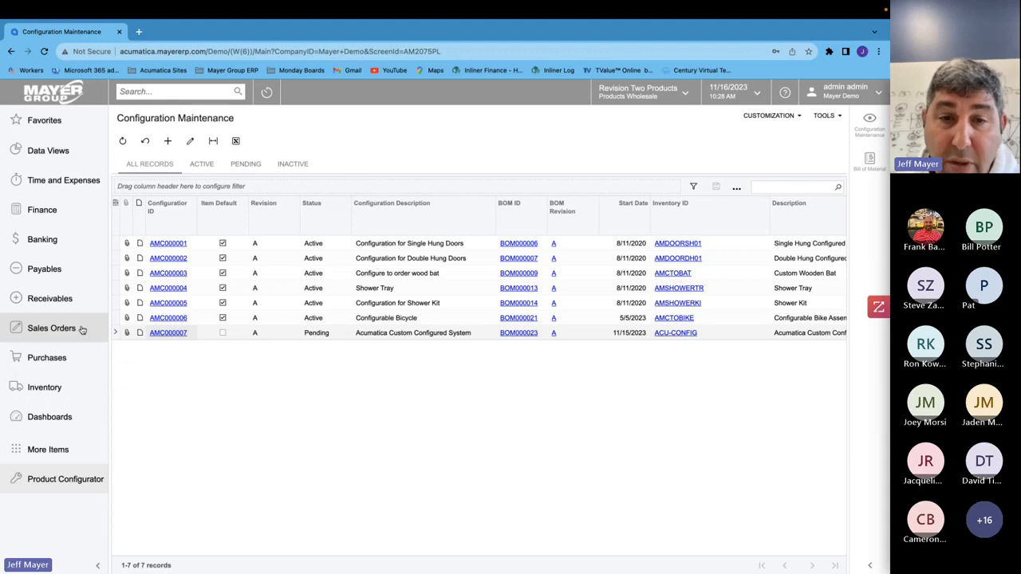
left_click(51, 328)
left_click(170, 210)
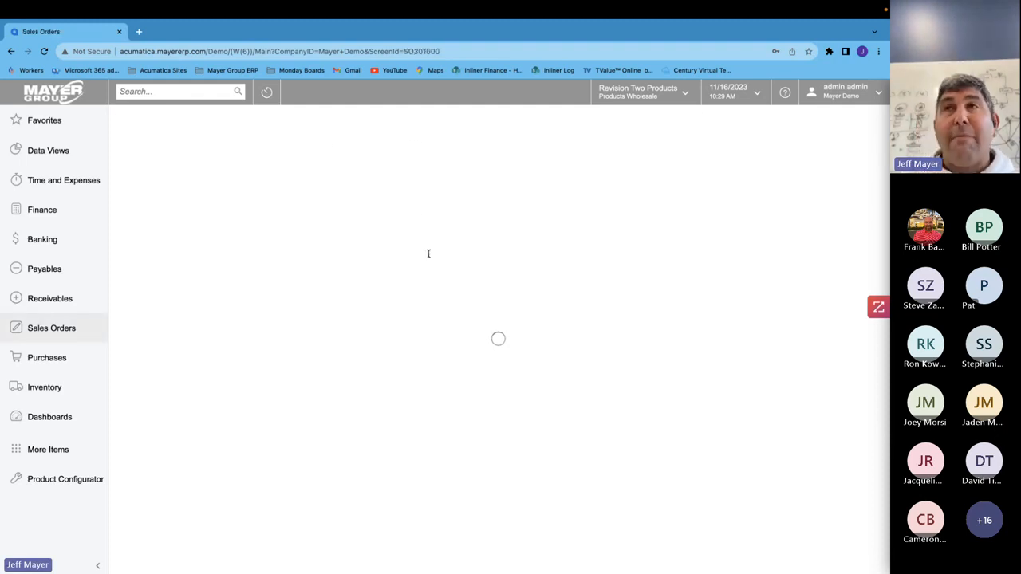
key("Tab")
key("Tab")
key("Tab")
key("Tab")
key("Tab")
key("Tab")
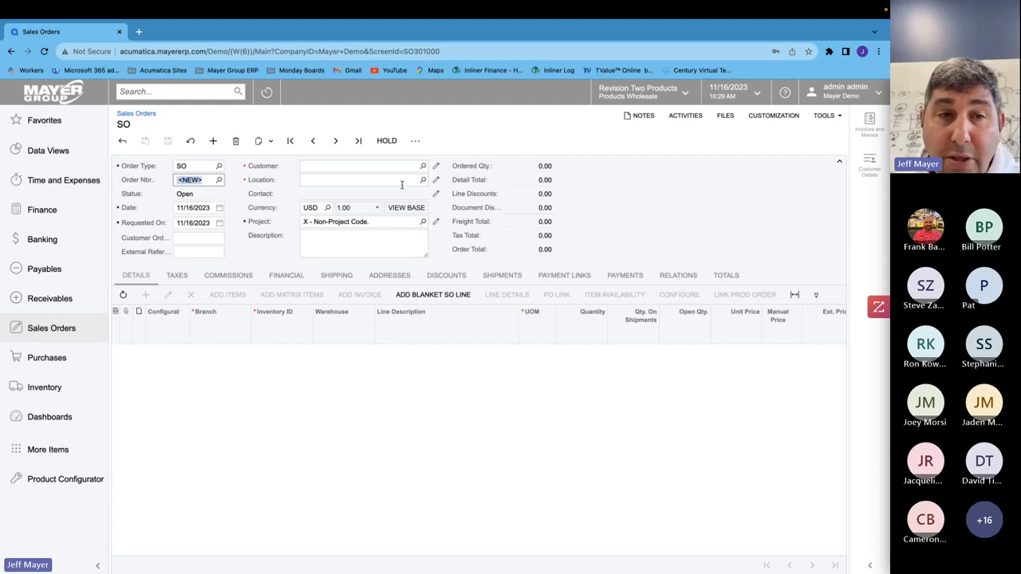
- Set the customer order number to 1
left_click(187, 240)
type("1")
key("Tab")
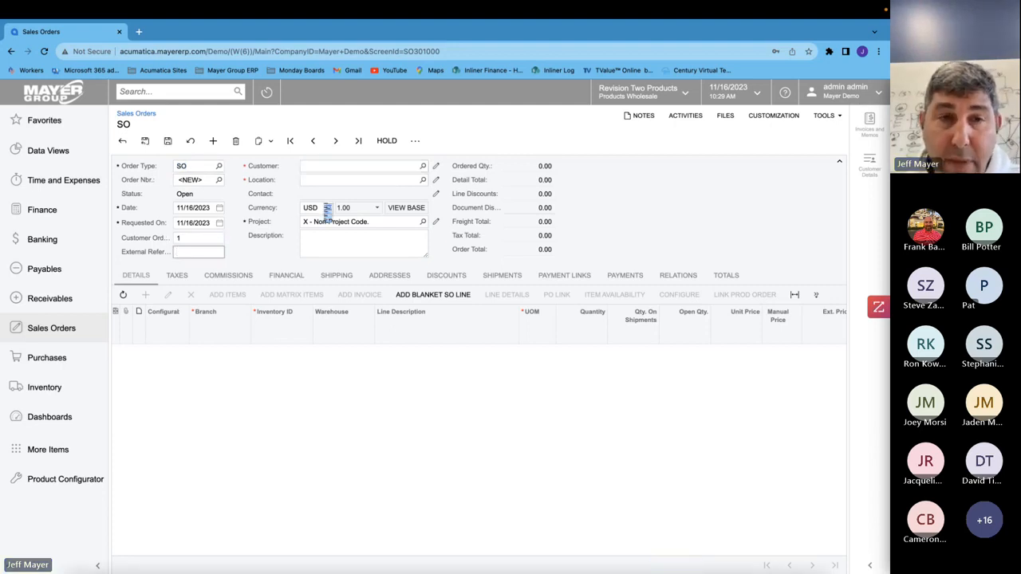
- Search for and select customer ABARTENDE - USA Bartending School
left_click(320, 168)
type("usa")
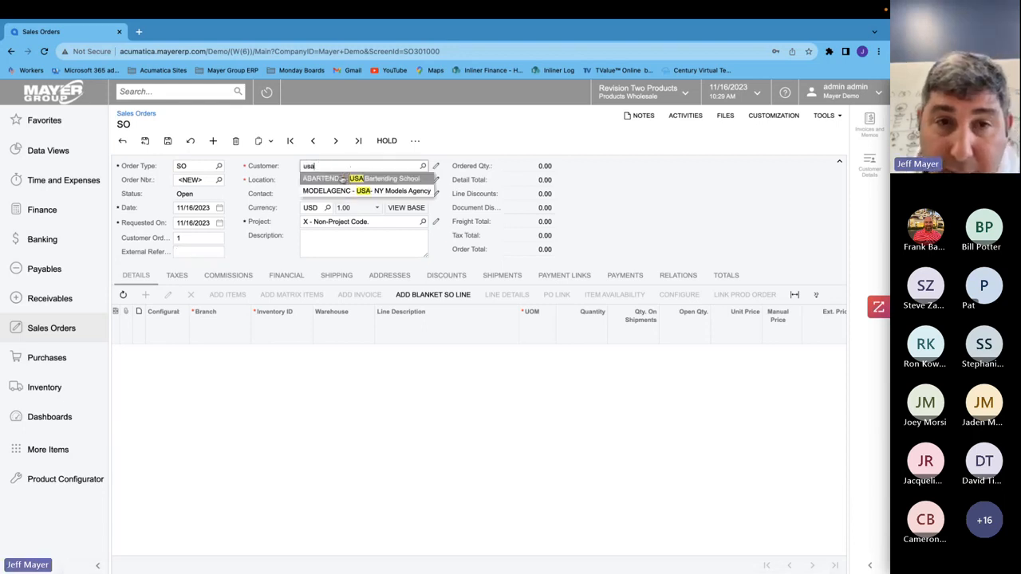
left_click(341, 179)
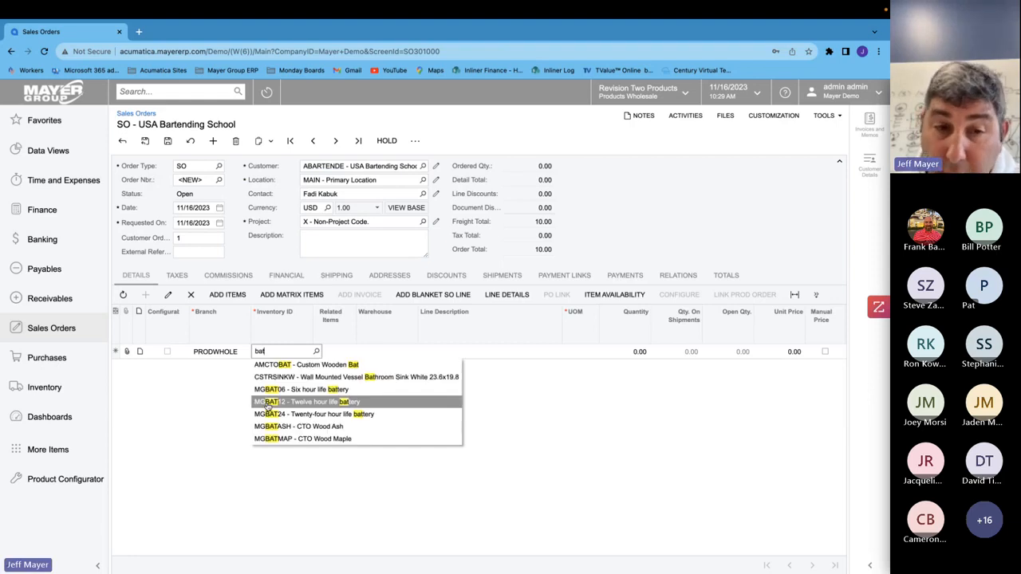
- Add an AMCTOBAT Custom Wooden Bat line with quantity 1 and save the order
left_click(317, 366)
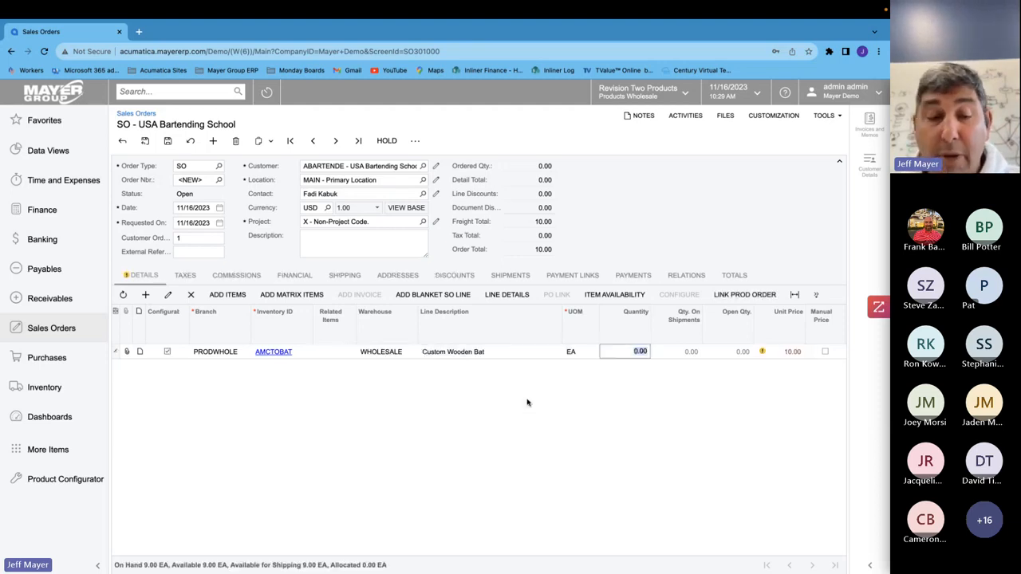
type("1")
key("Tab")
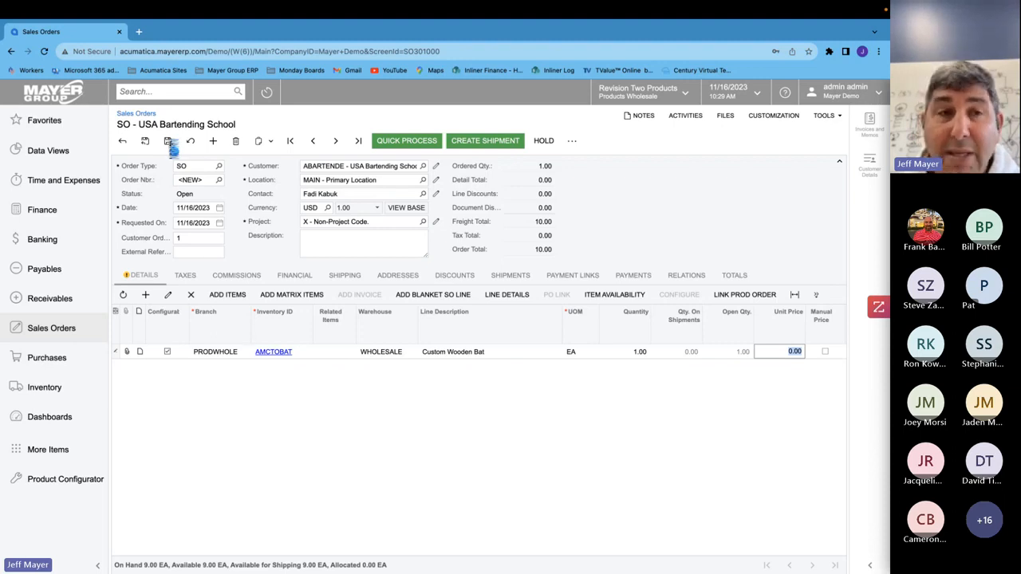
left_click(171, 145)
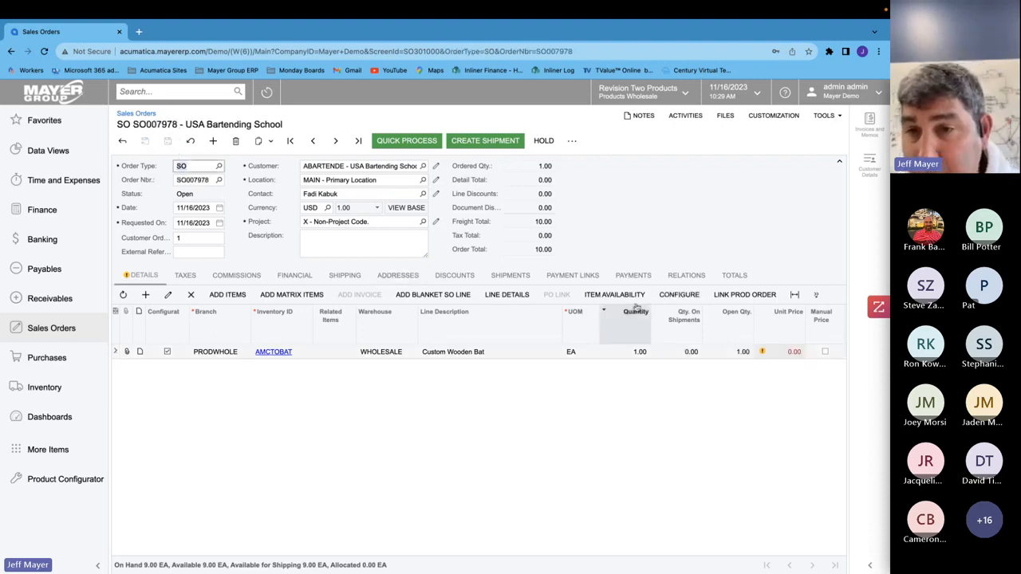
- Configure the bat line, setting the express option to Y and the stamp to BBCOR Stamp
left_click(680, 295)
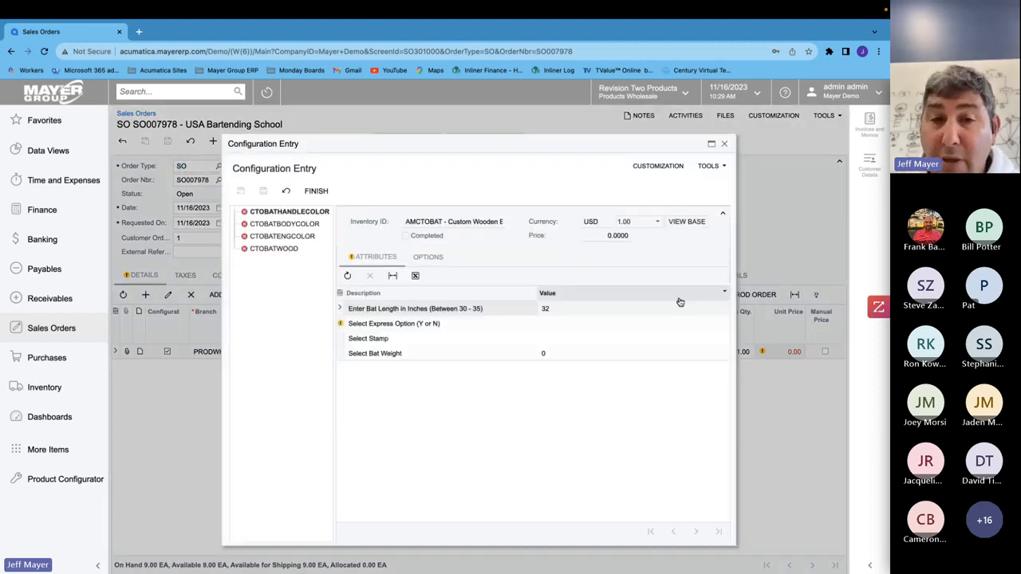
left_click(563, 310)
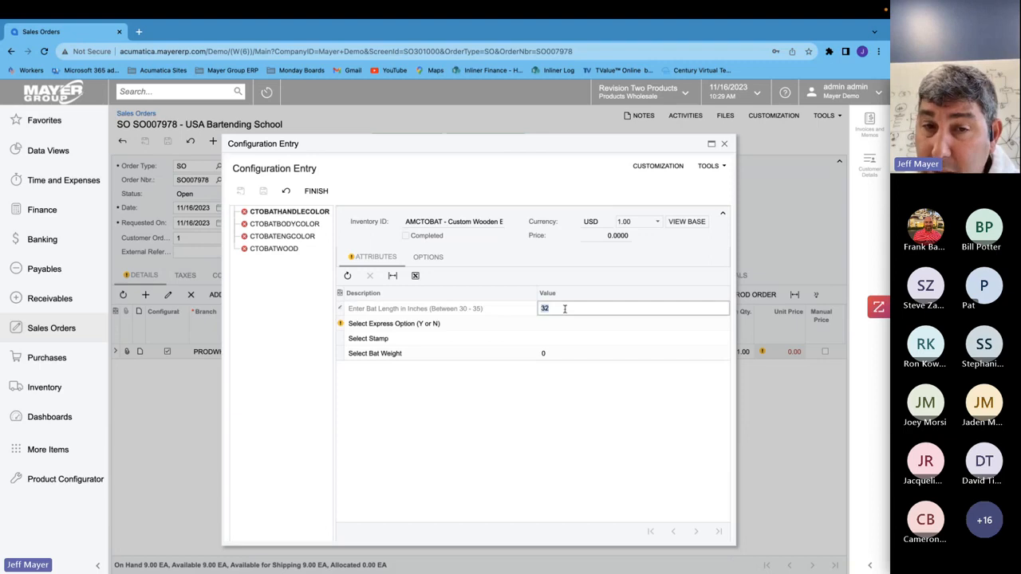
left_click(554, 324)
type("Y")
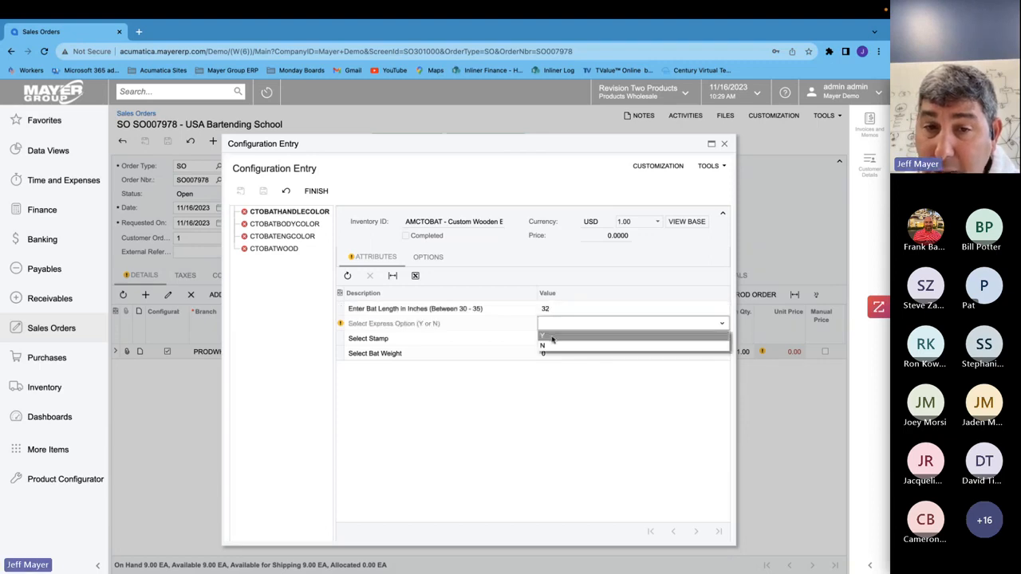
left_click(560, 340)
left_click(556, 341)
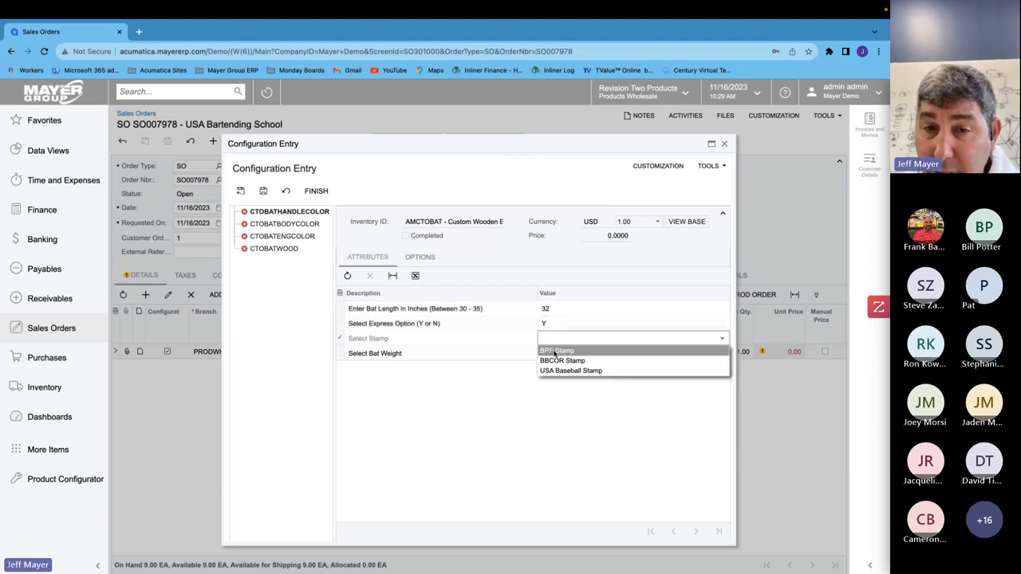
left_click(550, 361)
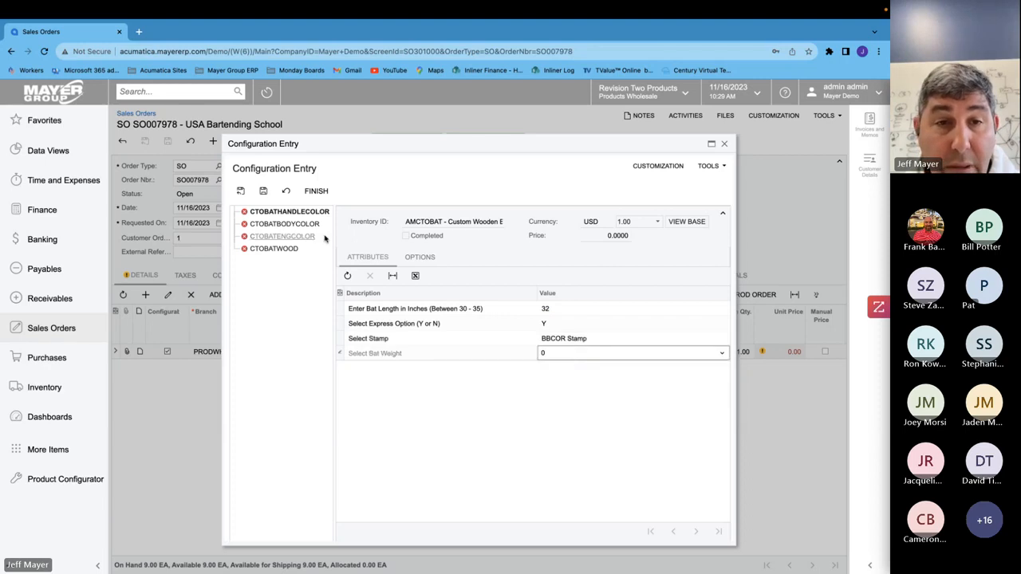
- In the bat configuration's options, select Natural Handle for the handle color and Natural Body for the body color
left_click(420, 258)
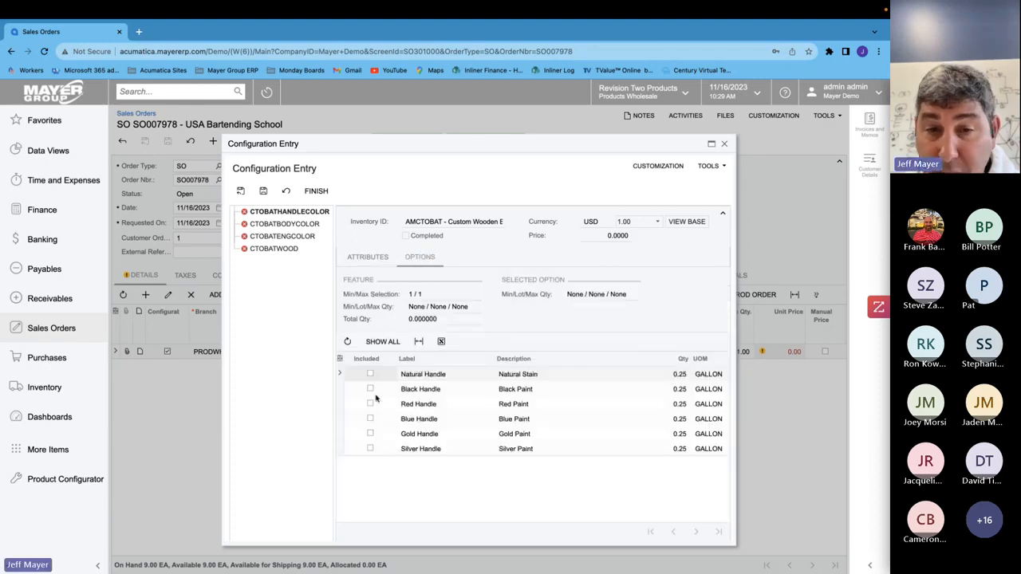
left_click(370, 375)
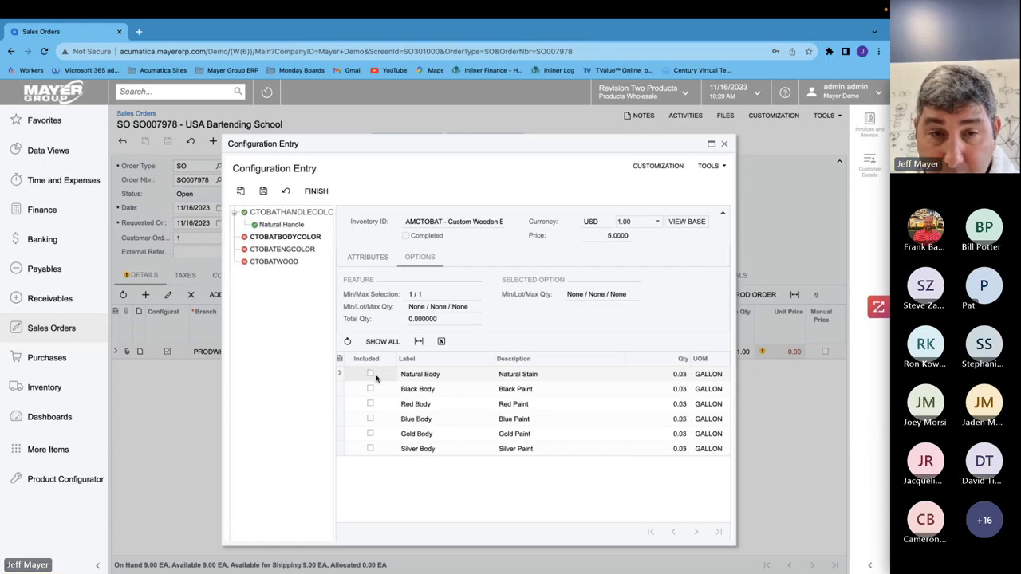
left_click(371, 374)
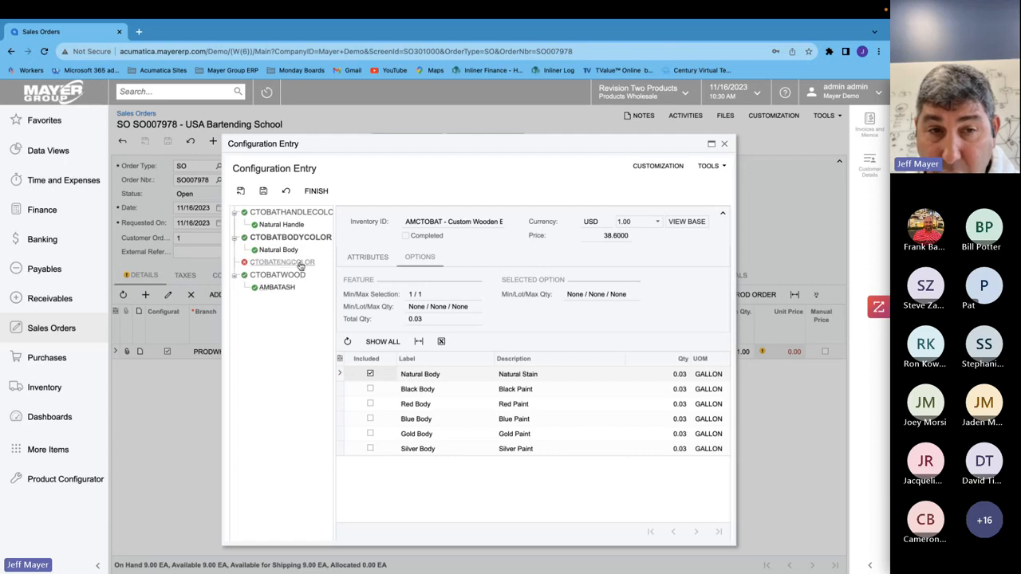
- Select Red Lettering for the engraving color, finish the configuration and close the Configuration Entry dialog
left_click(300, 263)
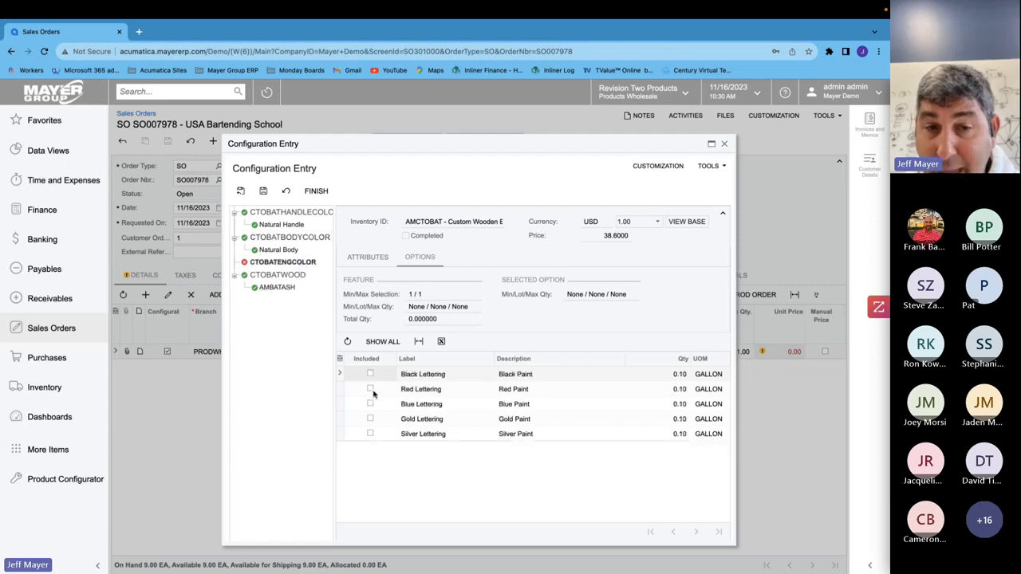
left_click(370, 389)
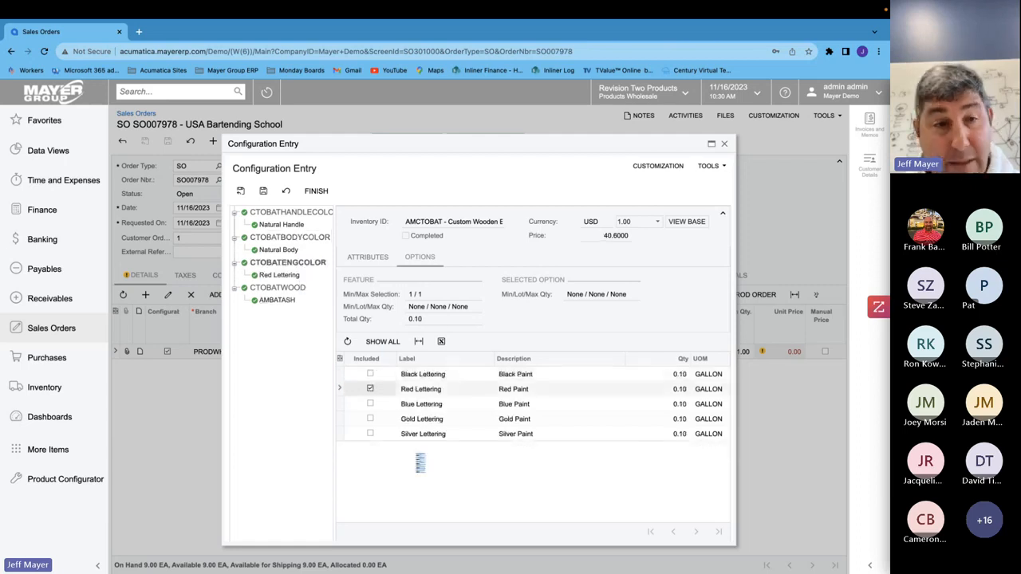
left_click(316, 192)
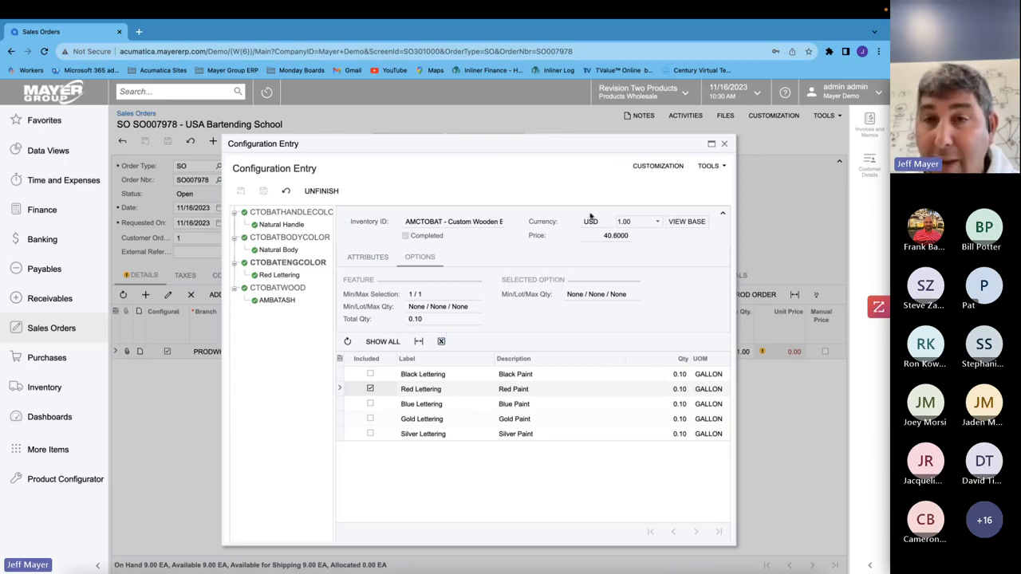
left_click(724, 145)
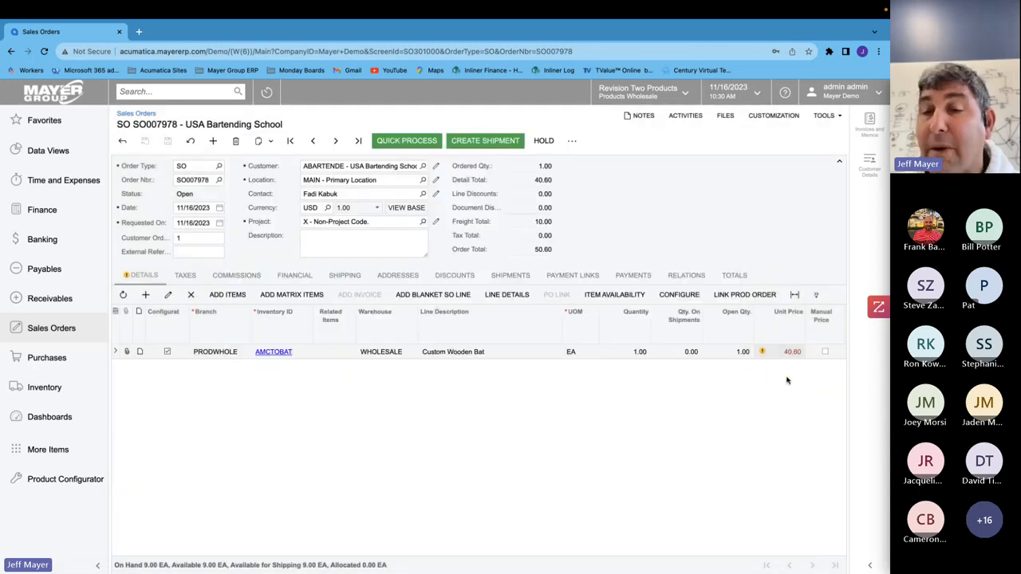
- Create a production order for the AMCTOBAT custom wooden bat line of the sales order
scroll(710, 381, "right", 10)
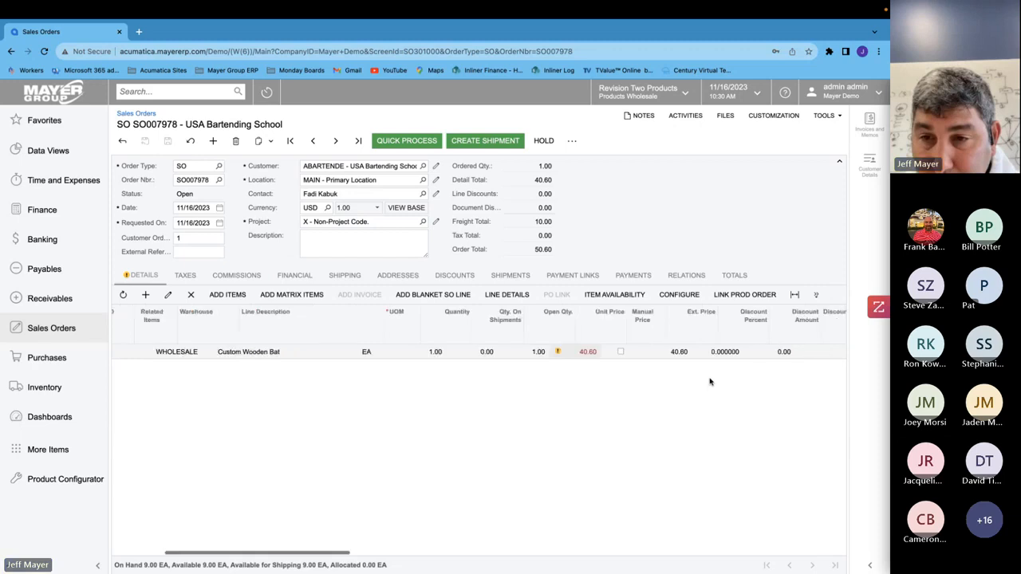
scroll(710, 381, "right", 5)
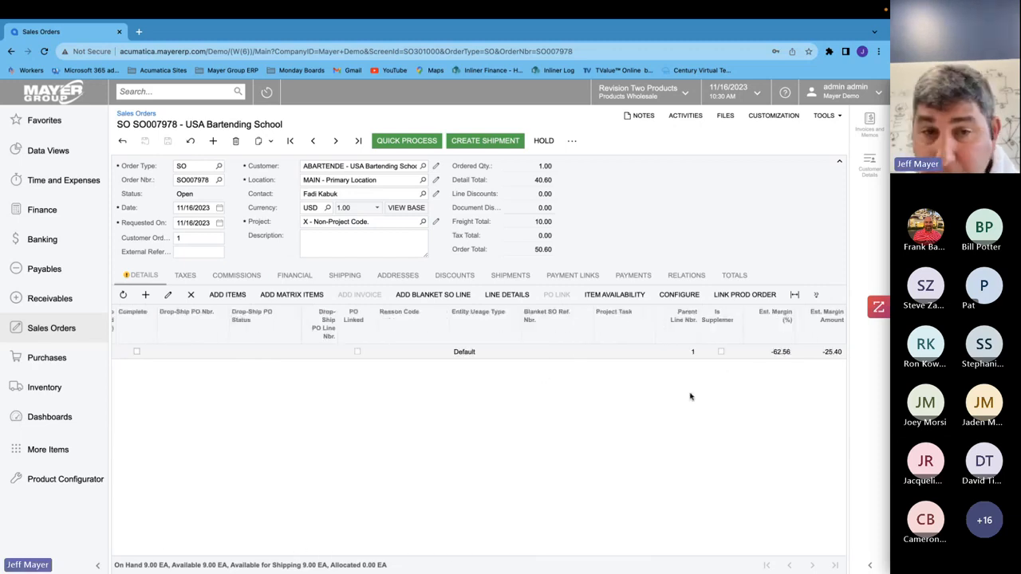
scroll(690, 396, "left", 5)
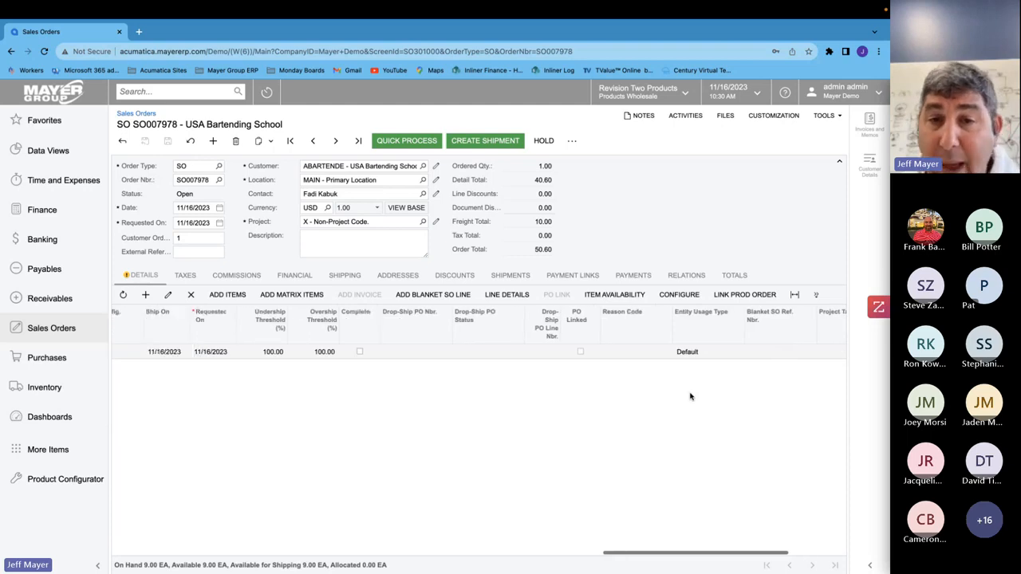
scroll(691, 396, "left", 2)
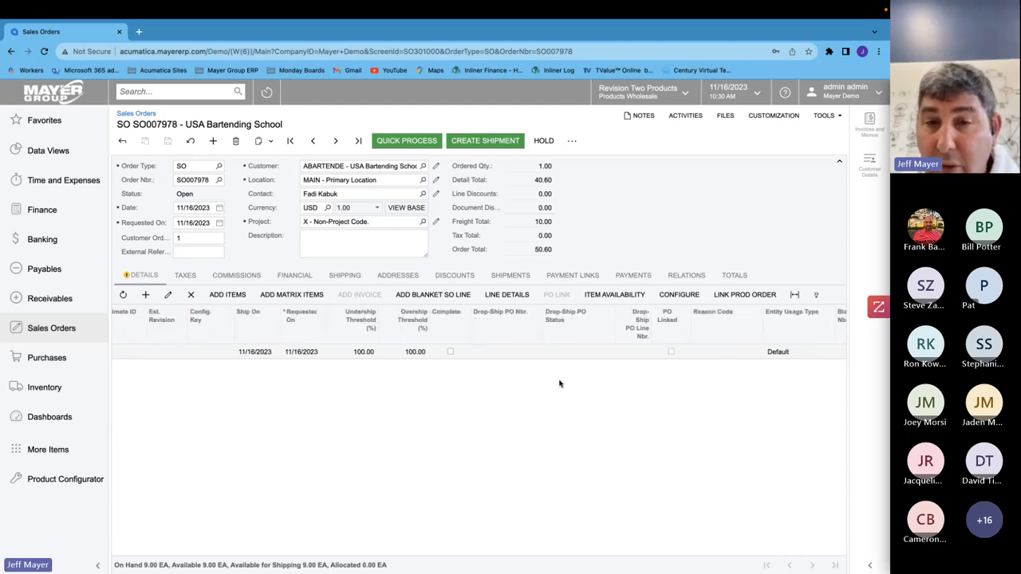
left_click(572, 141)
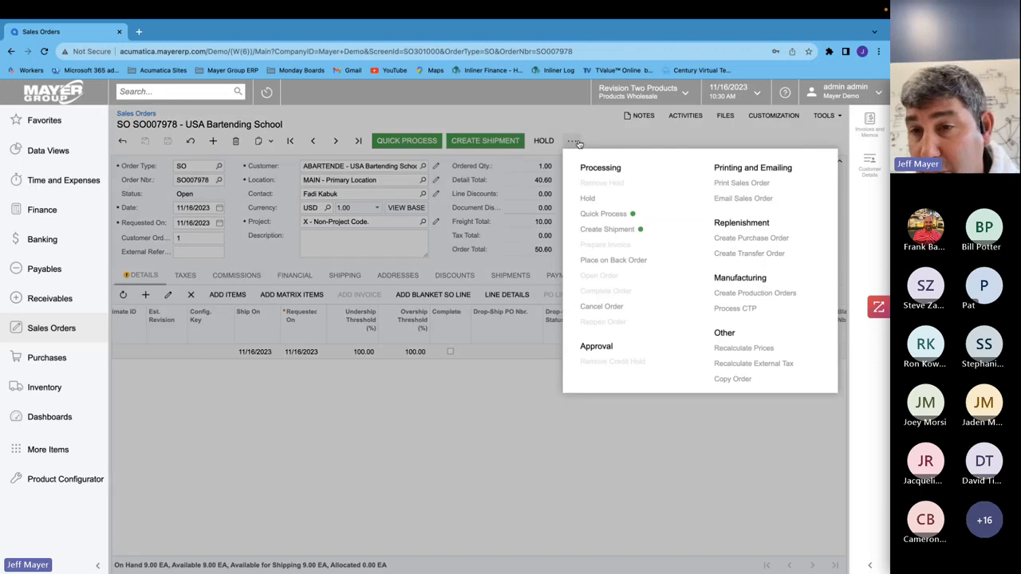
left_click(753, 294)
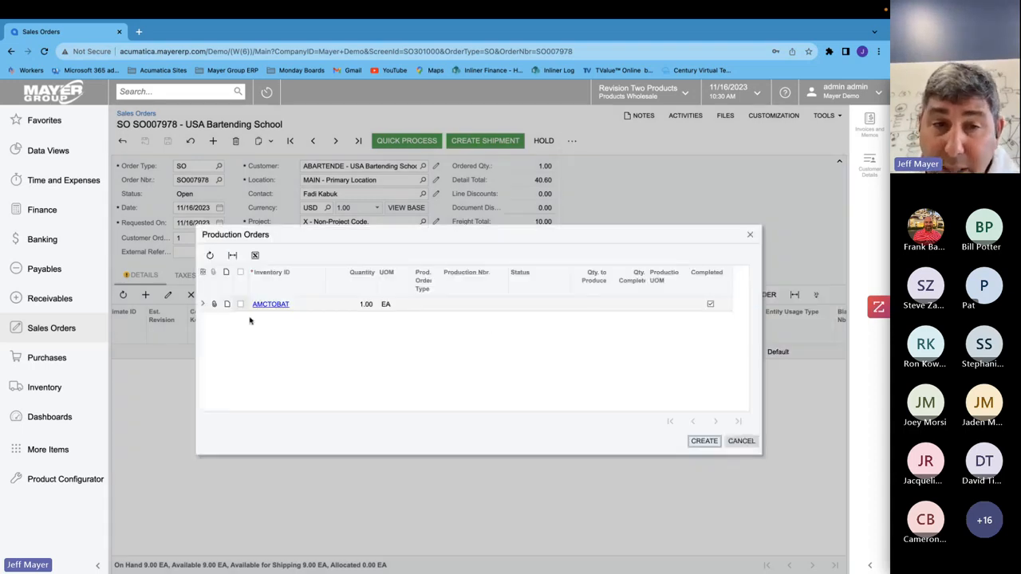
left_click(241, 305)
left_click(699, 442)
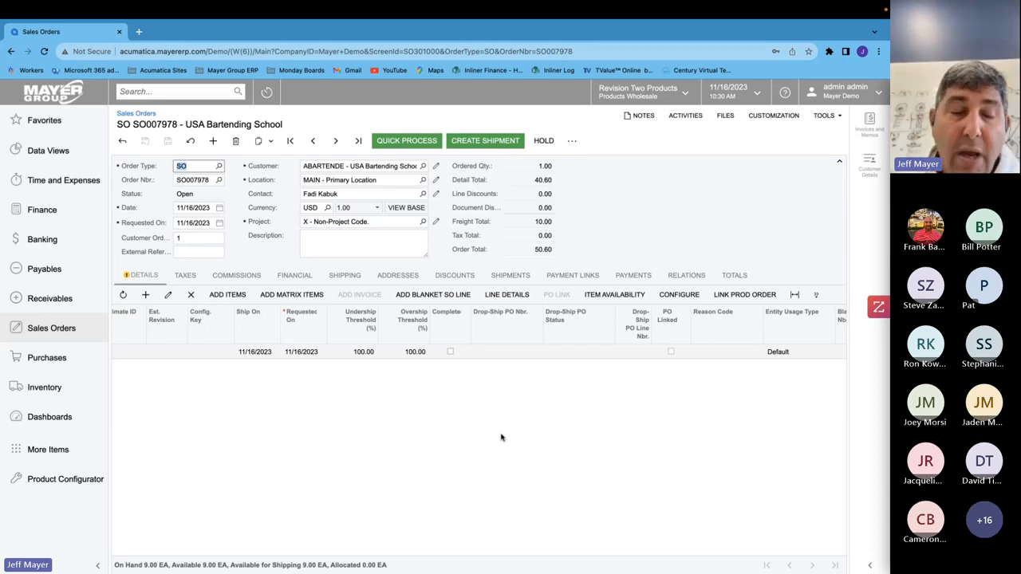
- Open the bat's production order from Production Order Maintenance and review the materials of each operation in its production details
left_click(63, 454)
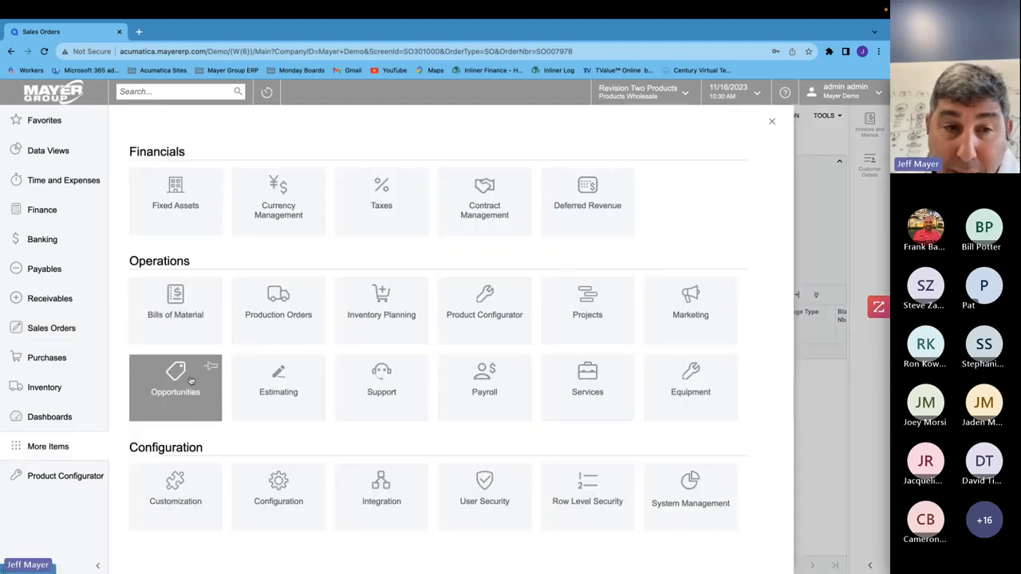
left_click(262, 318)
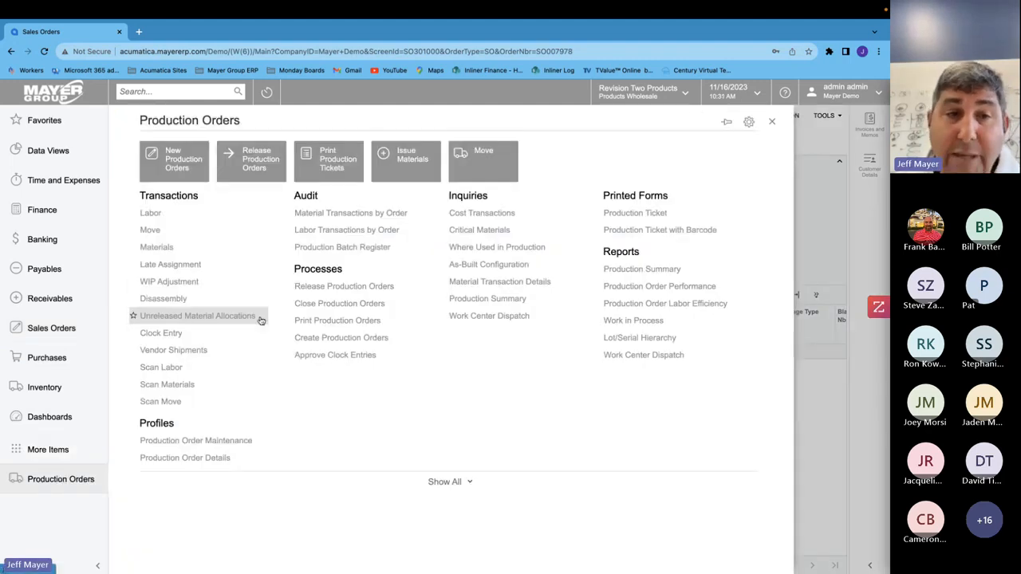
left_click(181, 443)
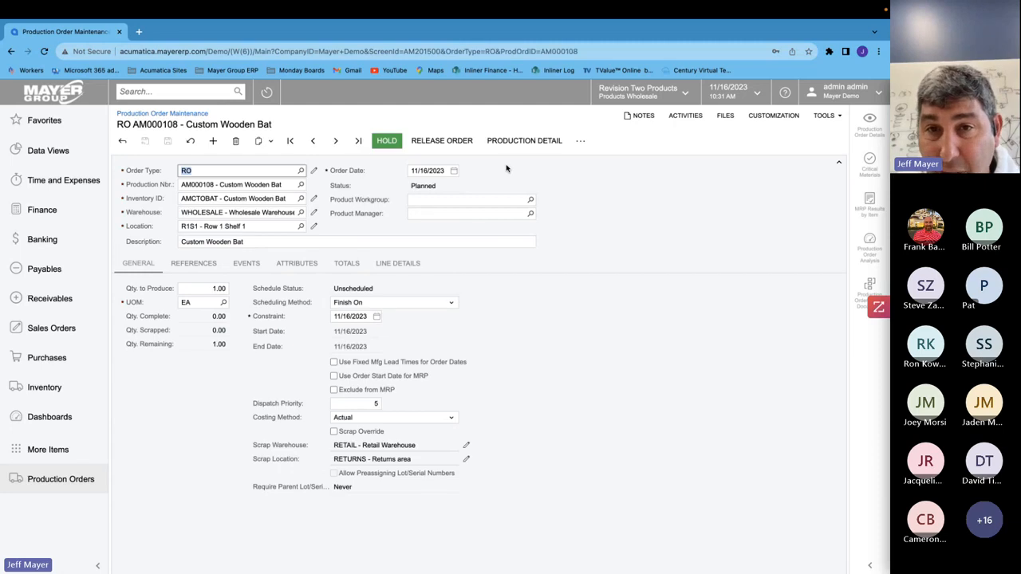
left_click(525, 141)
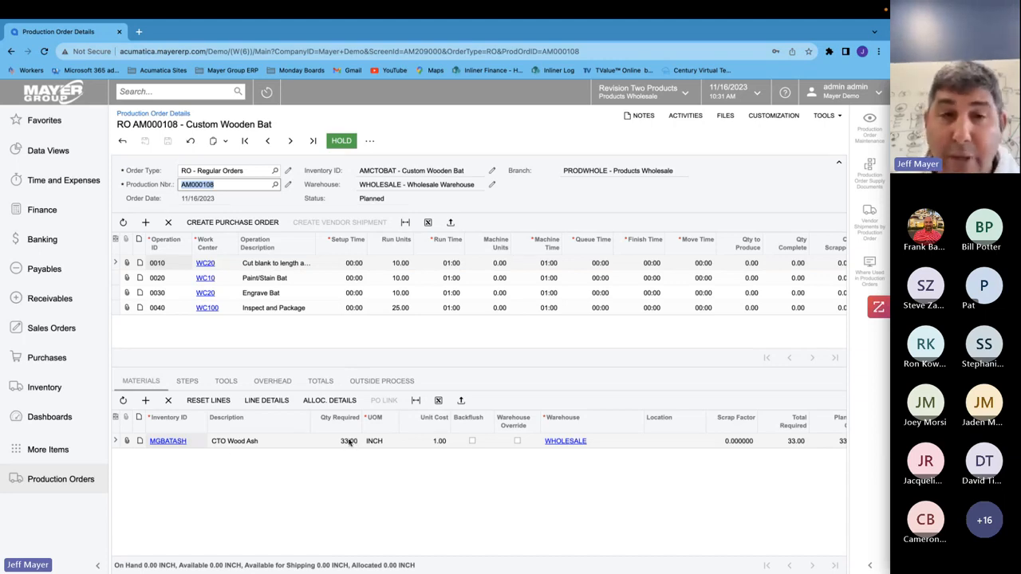
left_click(278, 278)
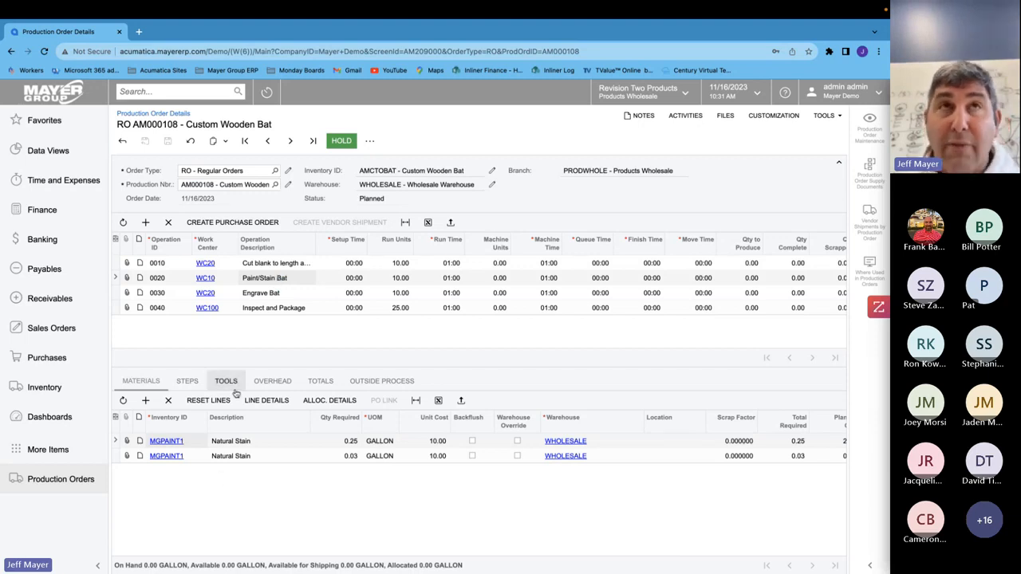
left_click(271, 294)
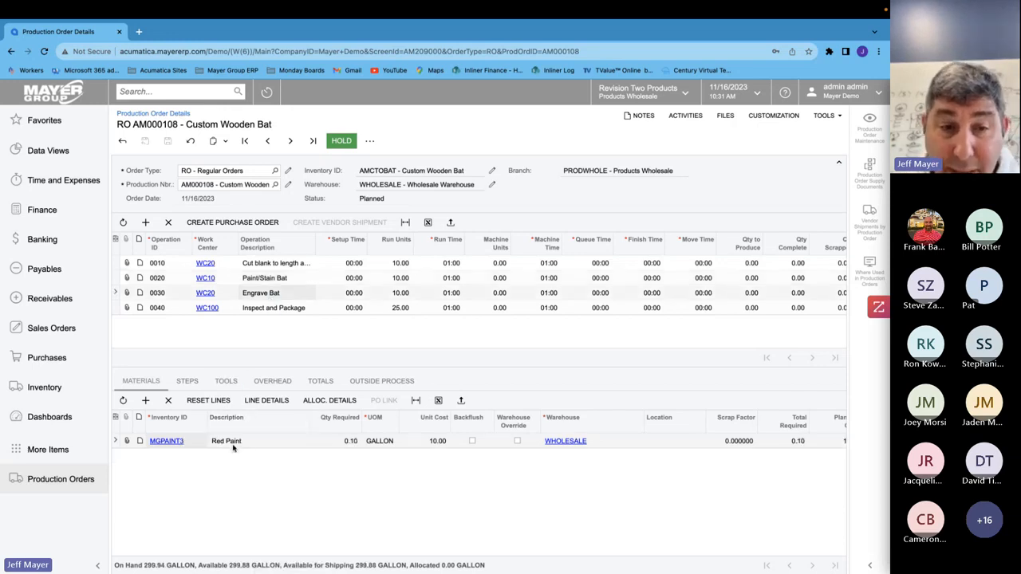
left_click(269, 310)
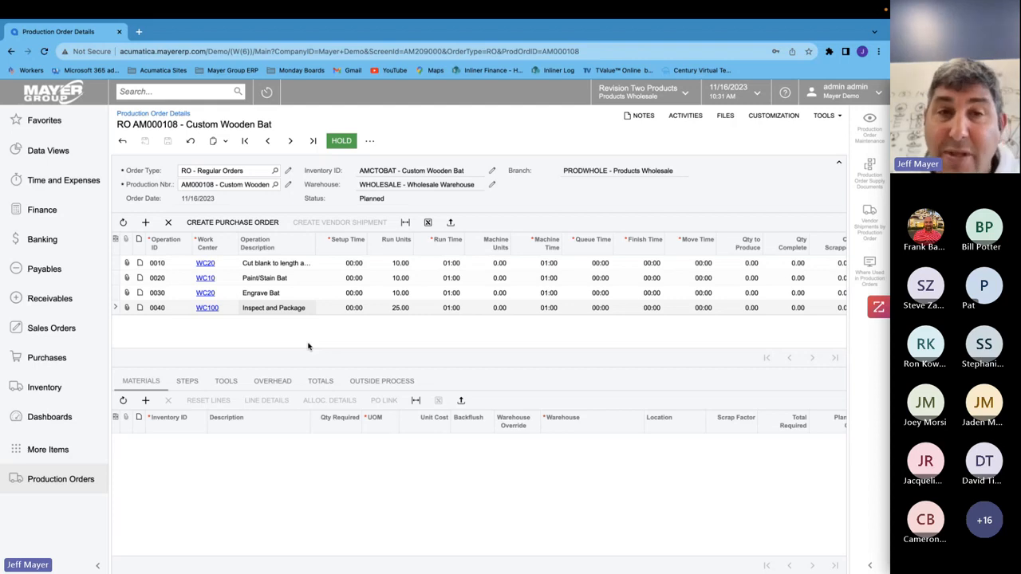
- Review the production order's references and open its linked bat configuration, then close that tab
left_click(122, 141)
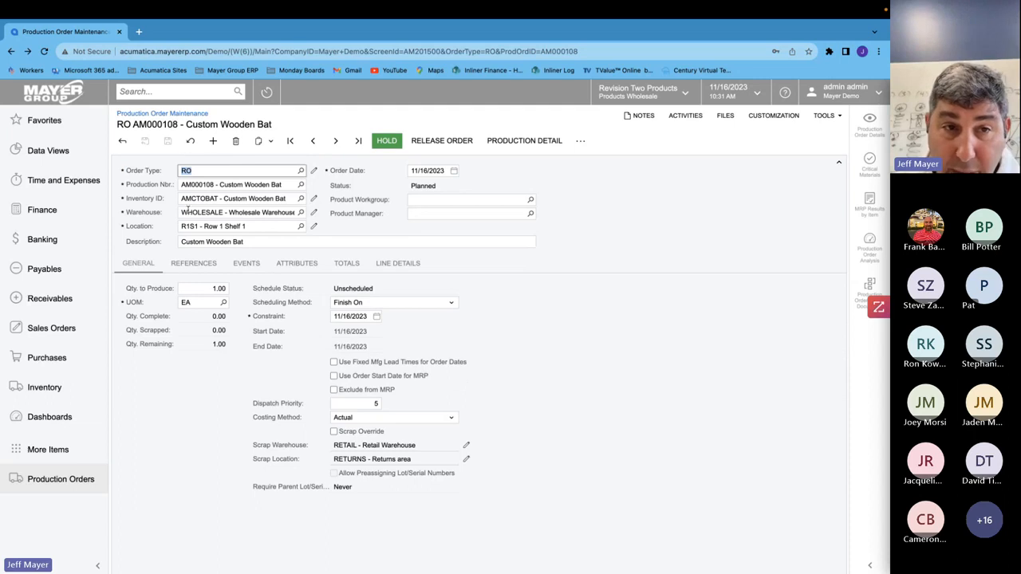
left_click(194, 263)
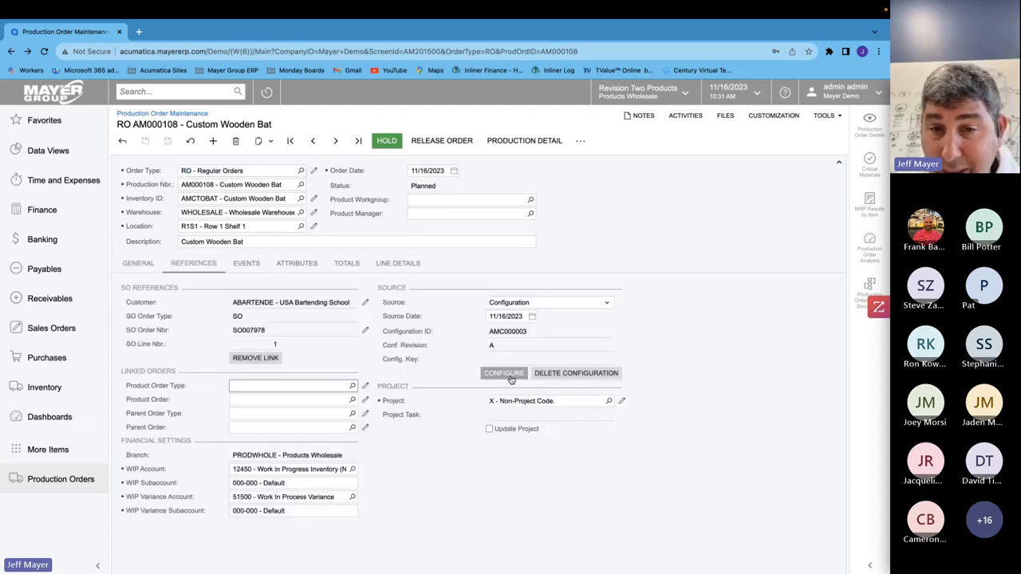
left_click(505, 375)
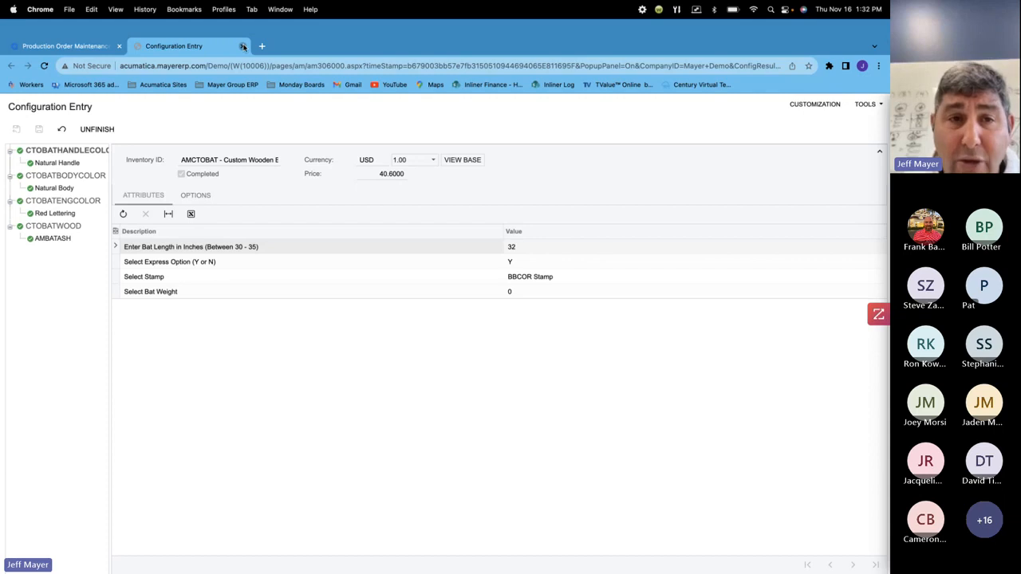
left_click(243, 45)
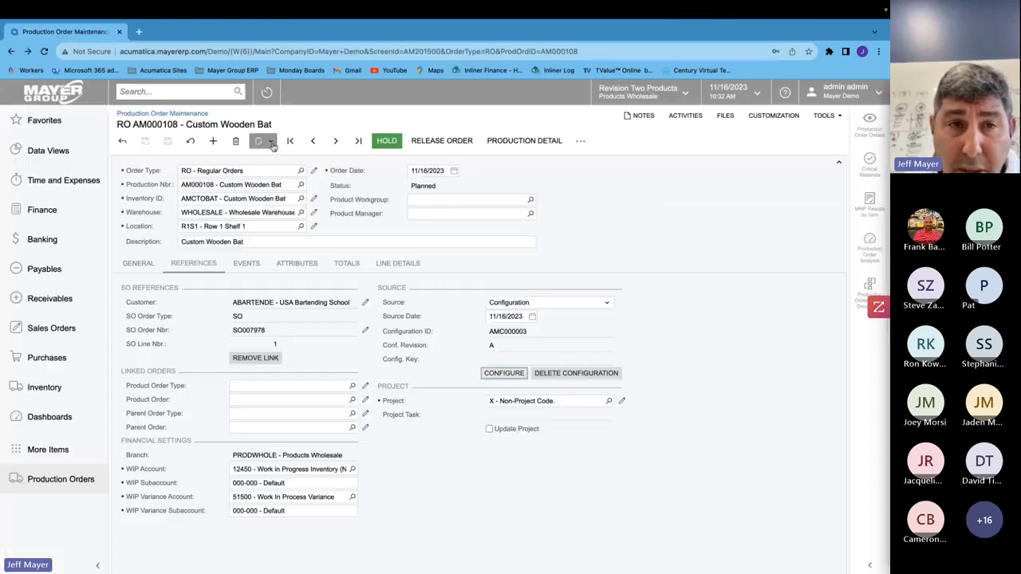
- Open configuration AMC000002 for Double Hung Doors in Configuration Maintenance and launch its test configuration, then close it
left_click(213, 201)
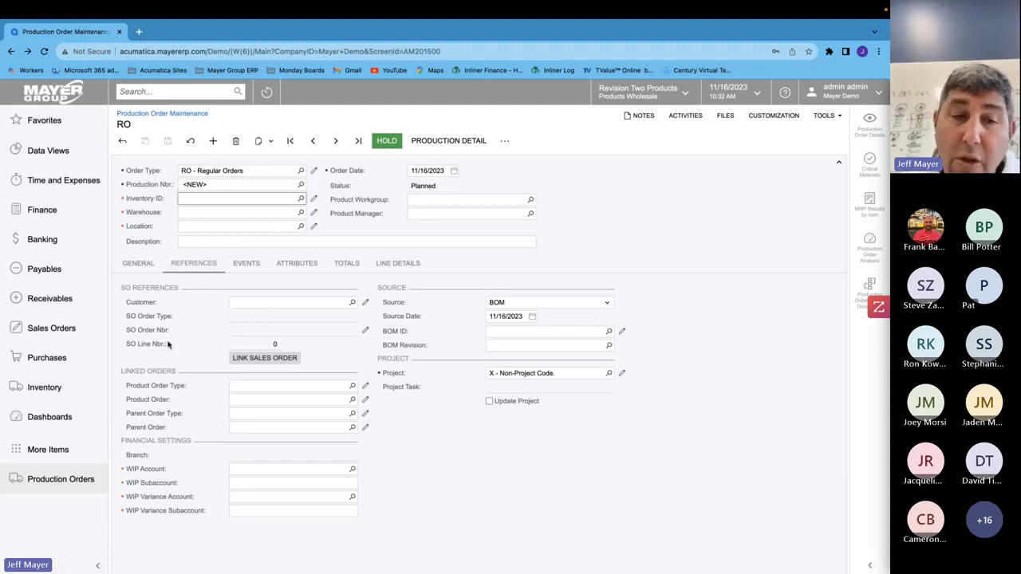
left_click(60, 450)
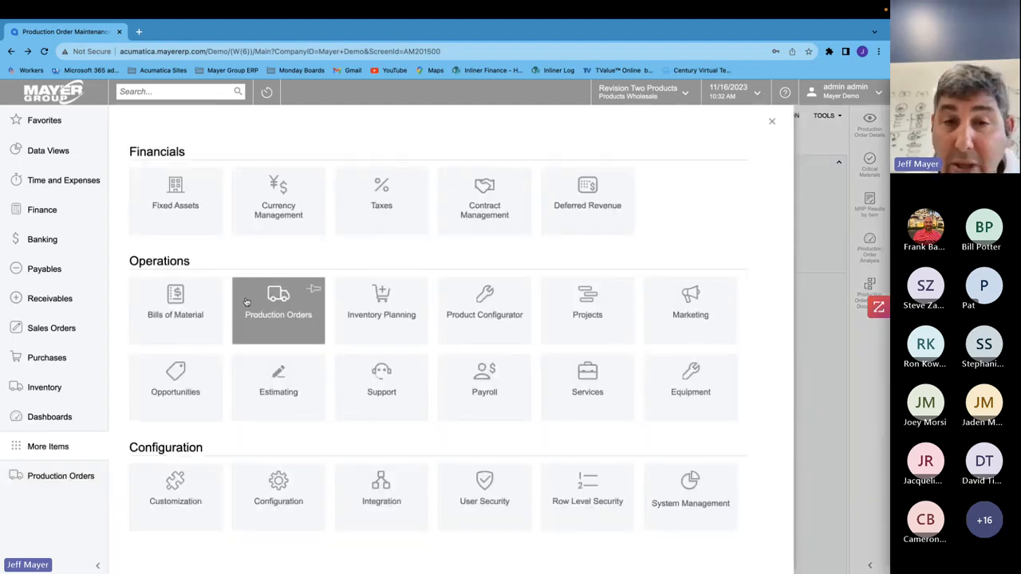
left_click(473, 328)
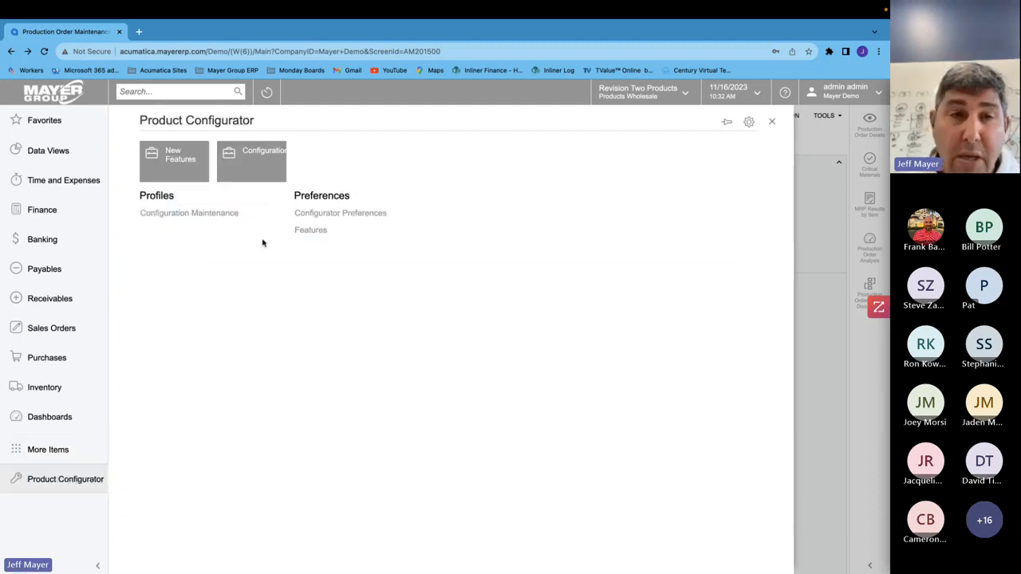
left_click(203, 213)
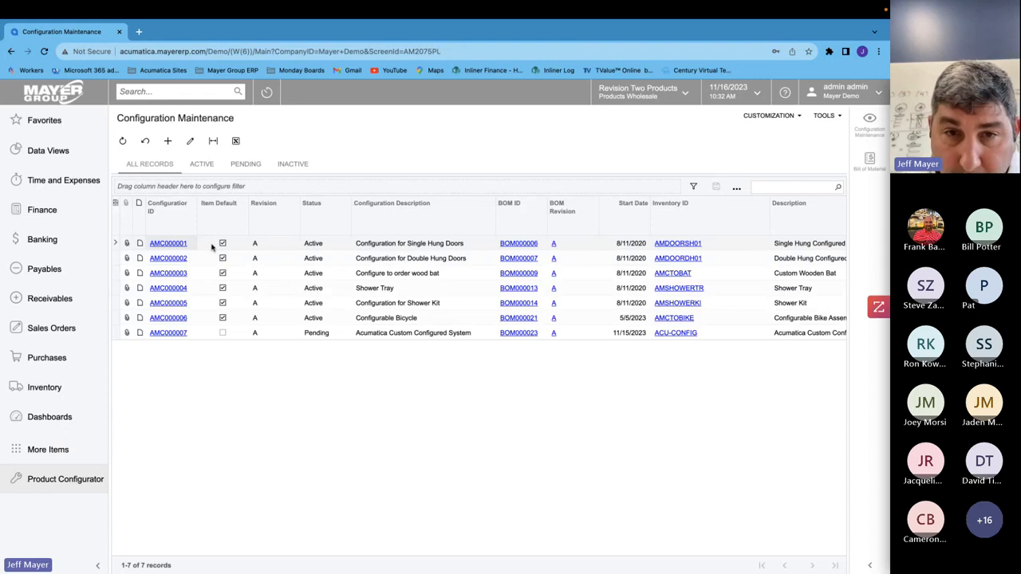
left_click(180, 258)
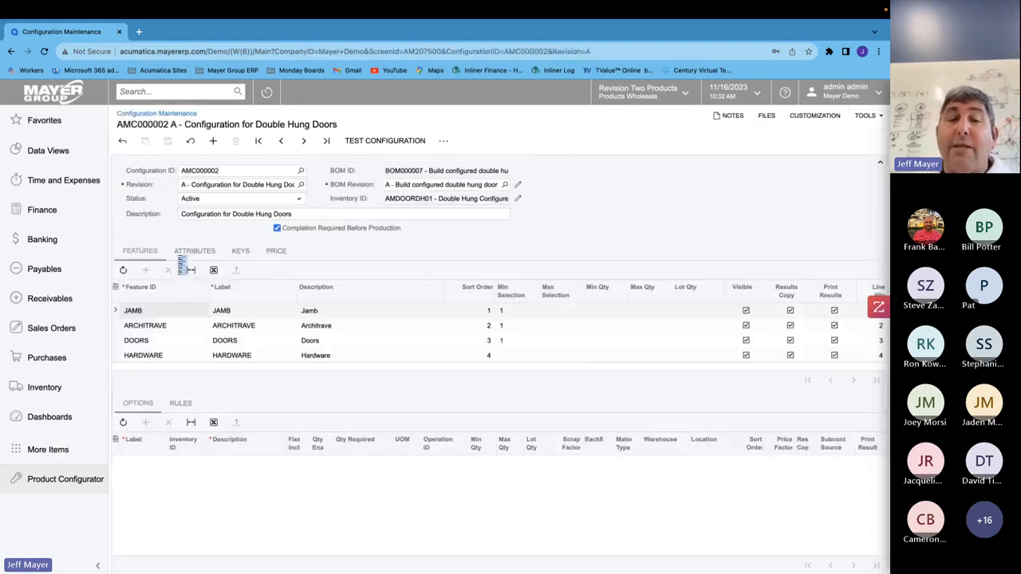
left_click(389, 147)
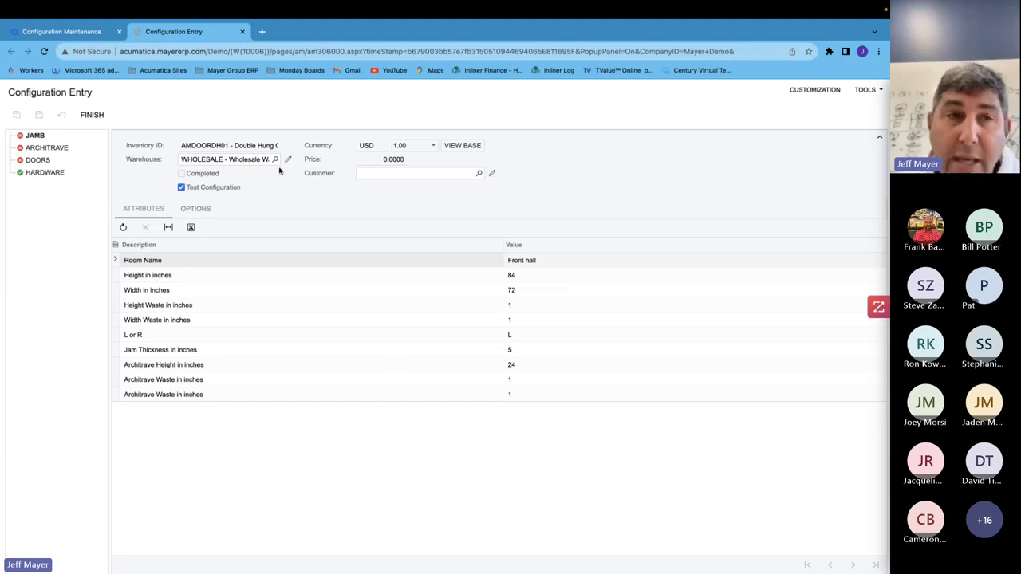
left_click(242, 32)
- Review the configuration's attributes, then the features' options, widening the Qty Required column to read its formulas
left_click(195, 250)
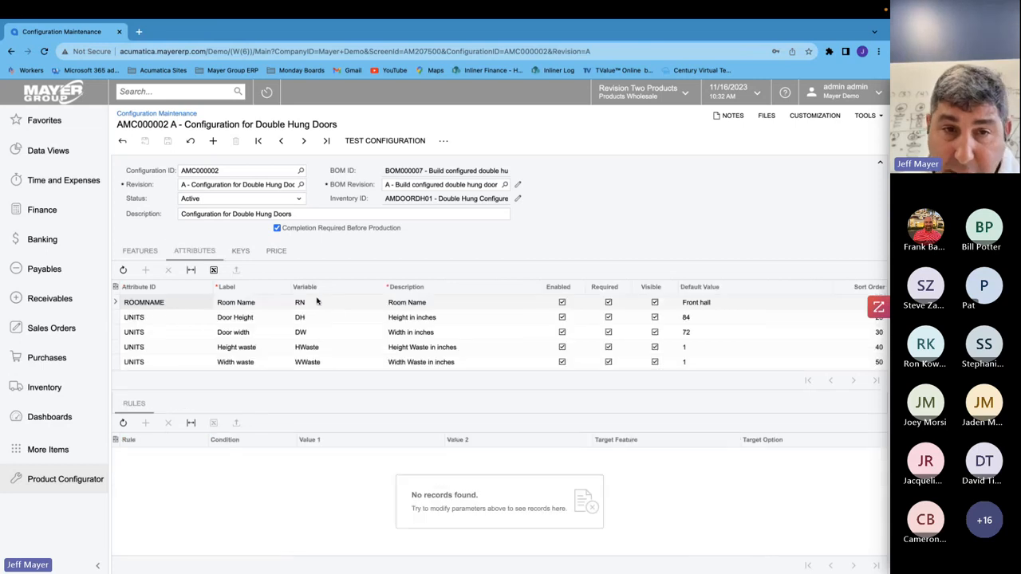
left_click(312, 349)
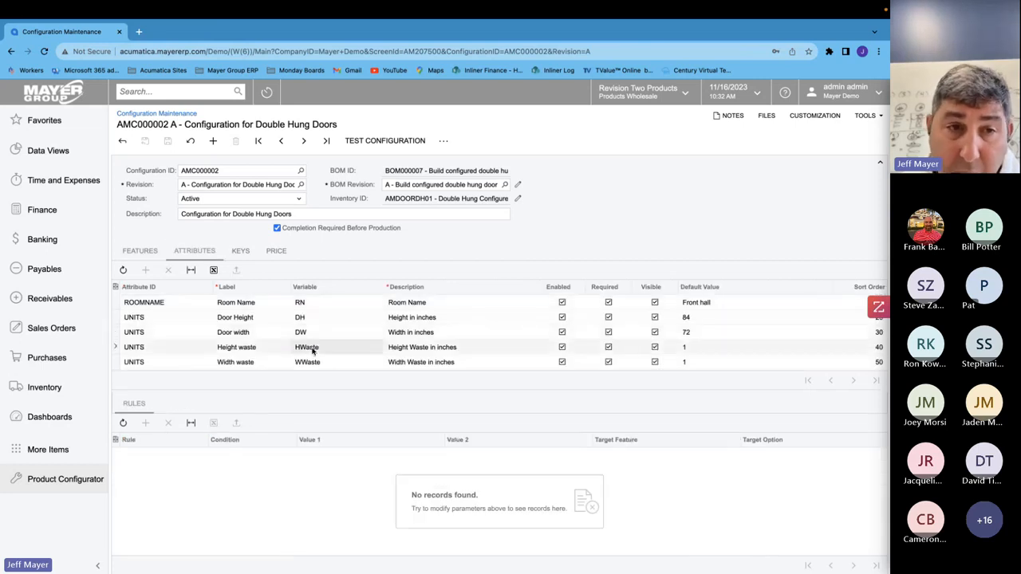
left_click(142, 252)
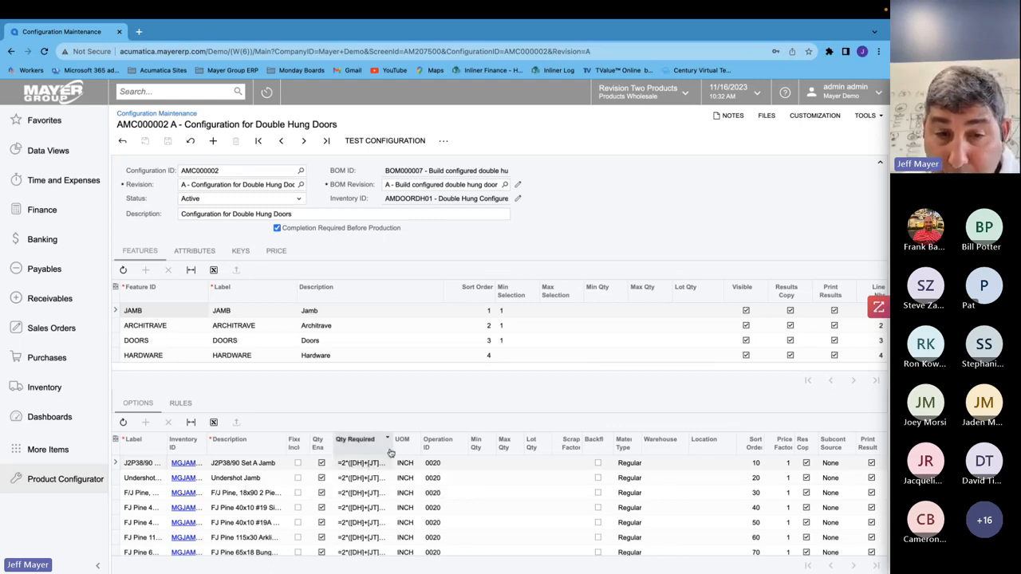
left_click_drag(392, 445, 446, 453)
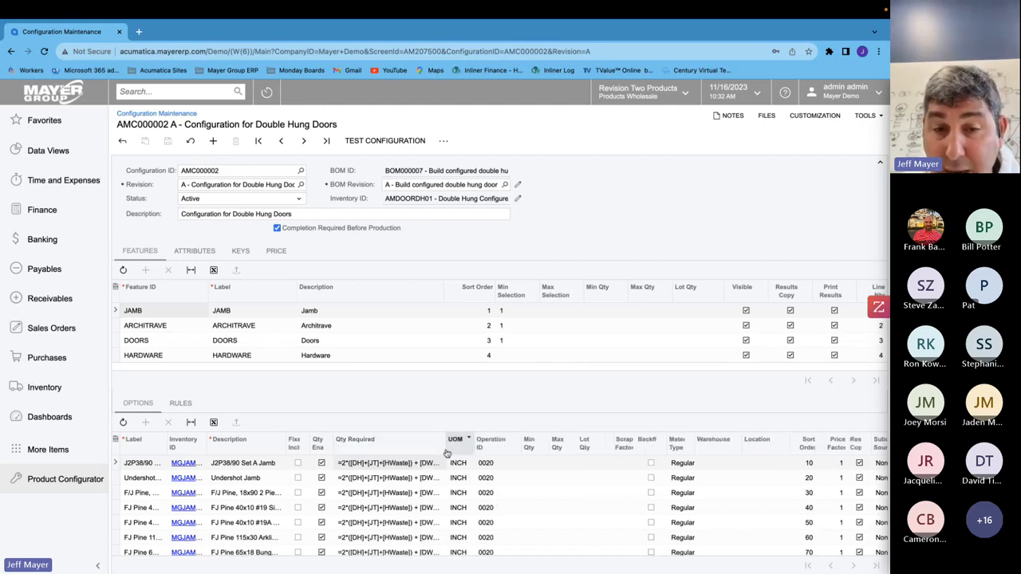
- Widen the Qty Required column of the options grid further to read the full quantity formulas
left_click(468, 438)
left_click(554, 407)
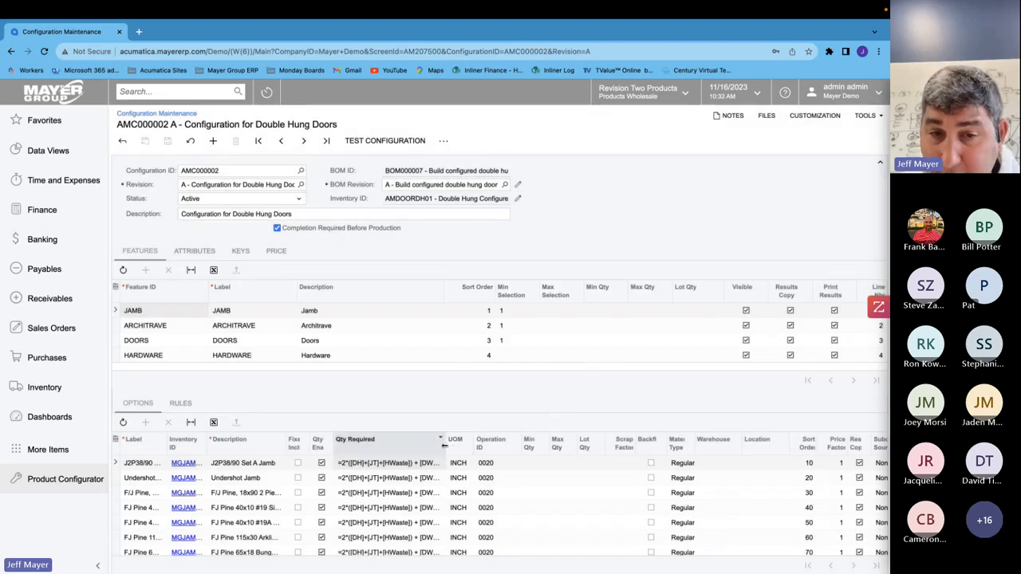
left_click_drag(445, 447, 512, 447)
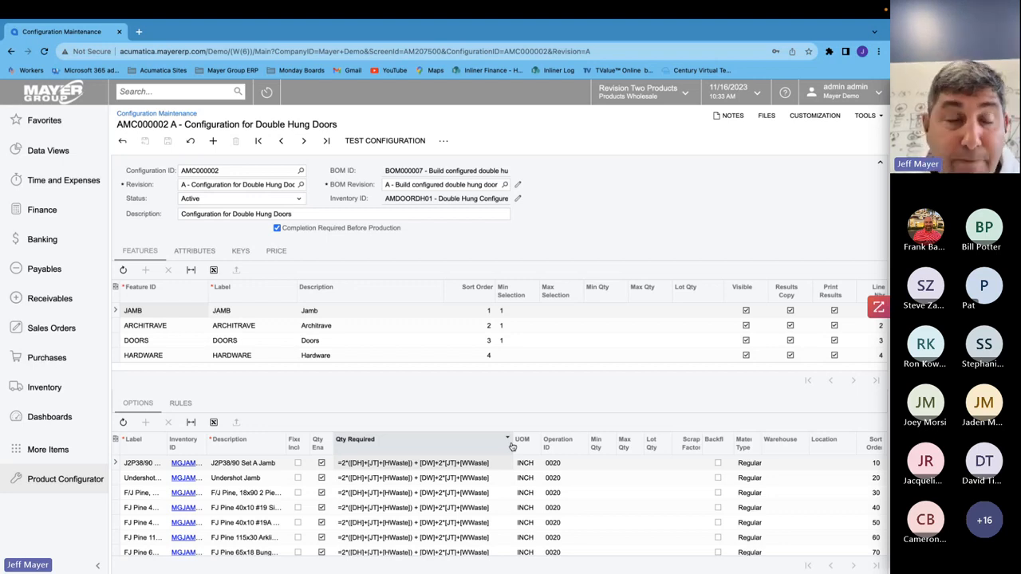
- Start a new sales order and set its order type to QT
left_click(64, 99)
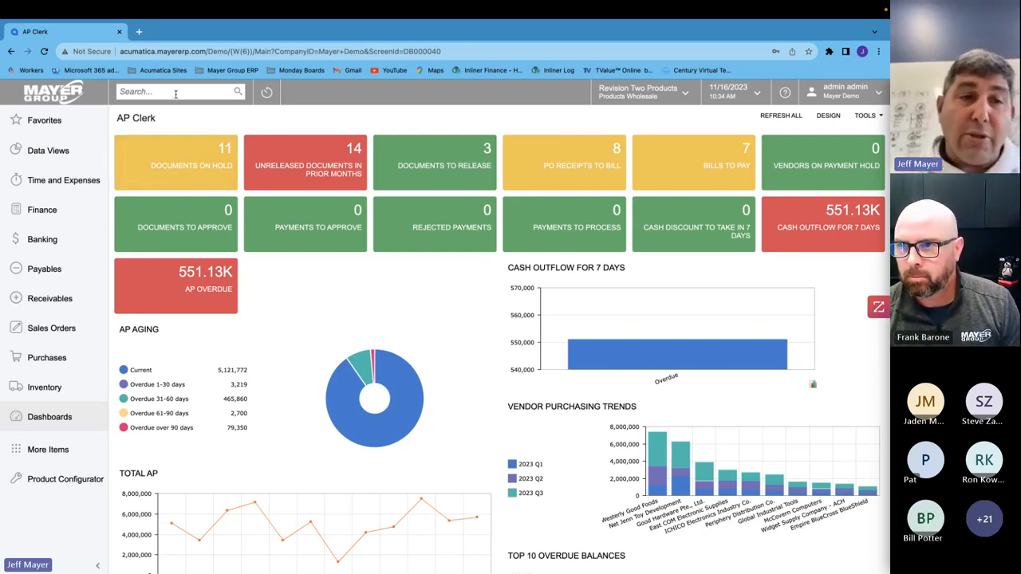
left_click(64, 328)
left_click(250, 212)
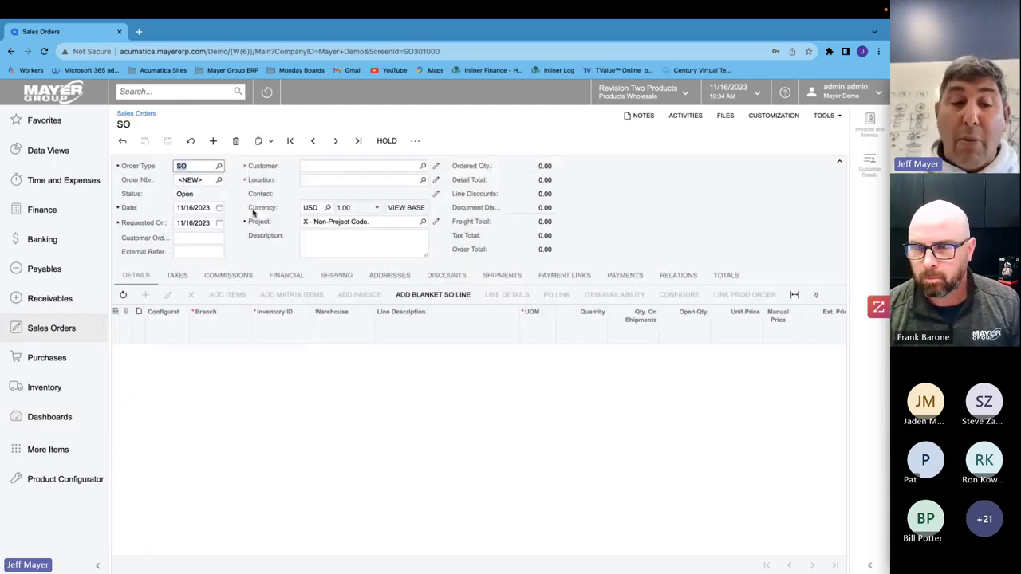
type("QT")
key("Tab")
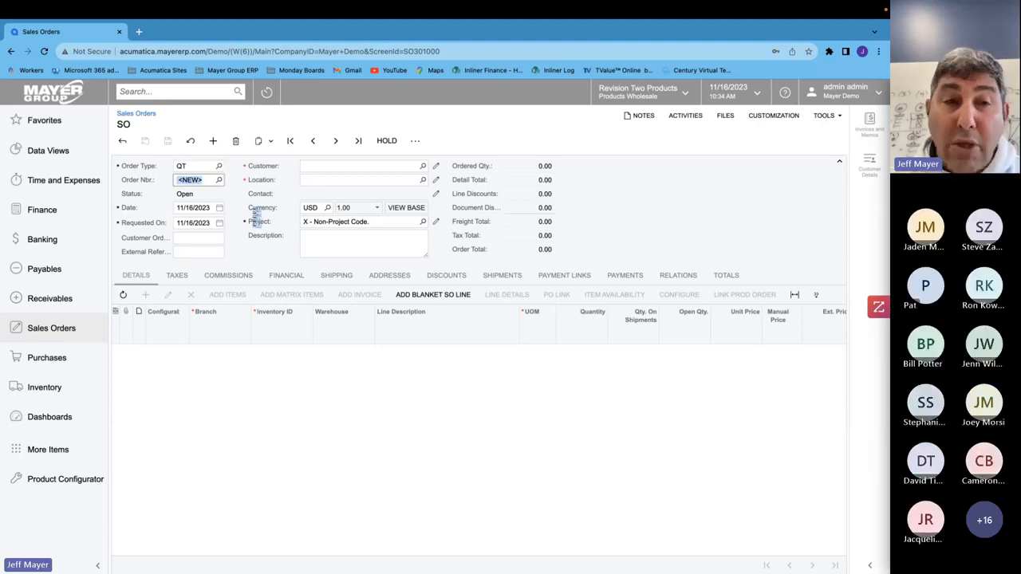
left_click(190, 166)
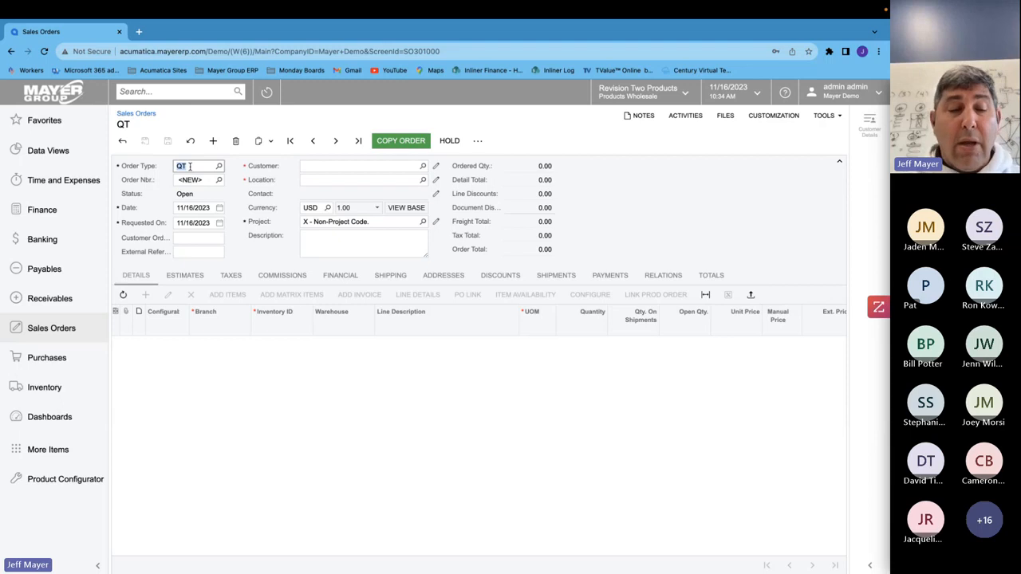
- Select customer ABARTENDE - USA Bartending School for the QT order
key("Tab")
key("Tab")
key("Tab")
key("Tab")
key("Tab")
key("Tab")
type("aba")
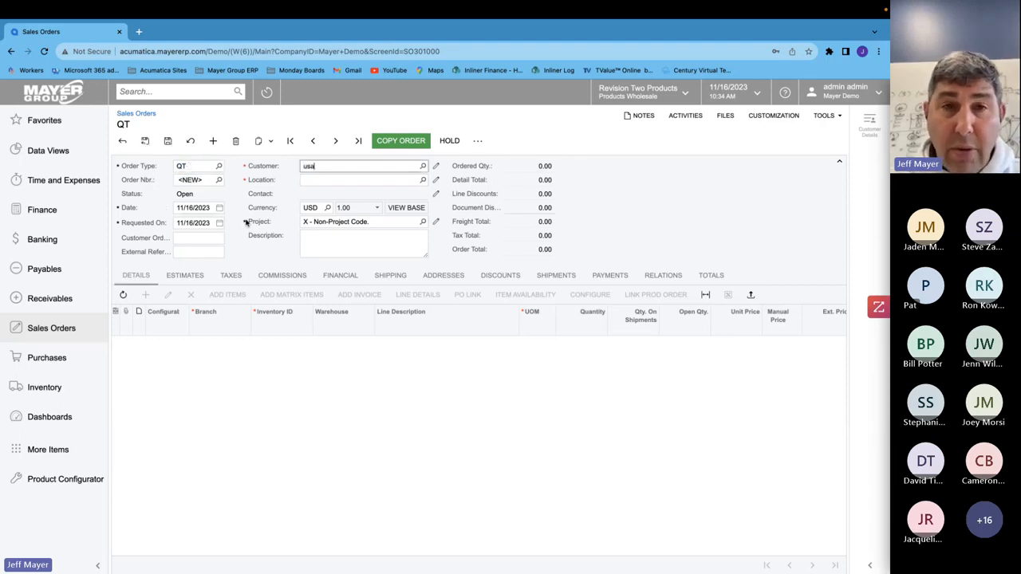
left_click(322, 182)
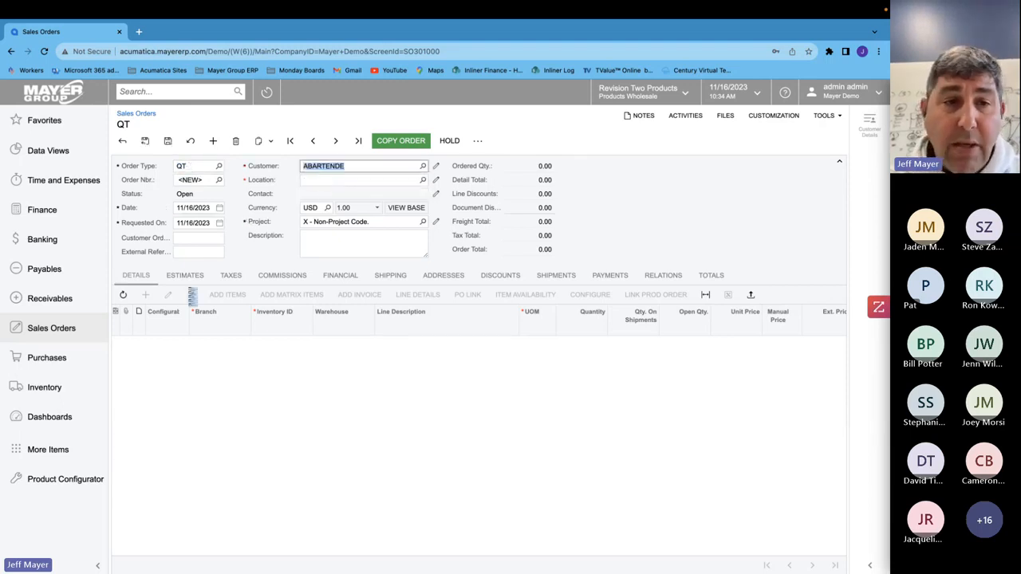
- Add a line for AMCTOBAT Custom Wooden Bat and save the QT order
left_click(146, 295)
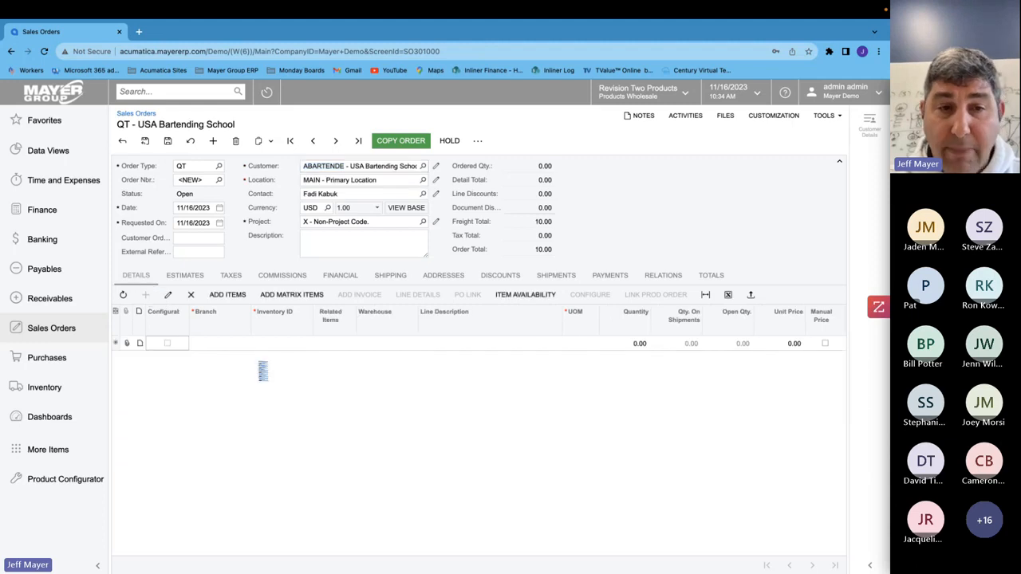
key("Tab")
key("Tab")
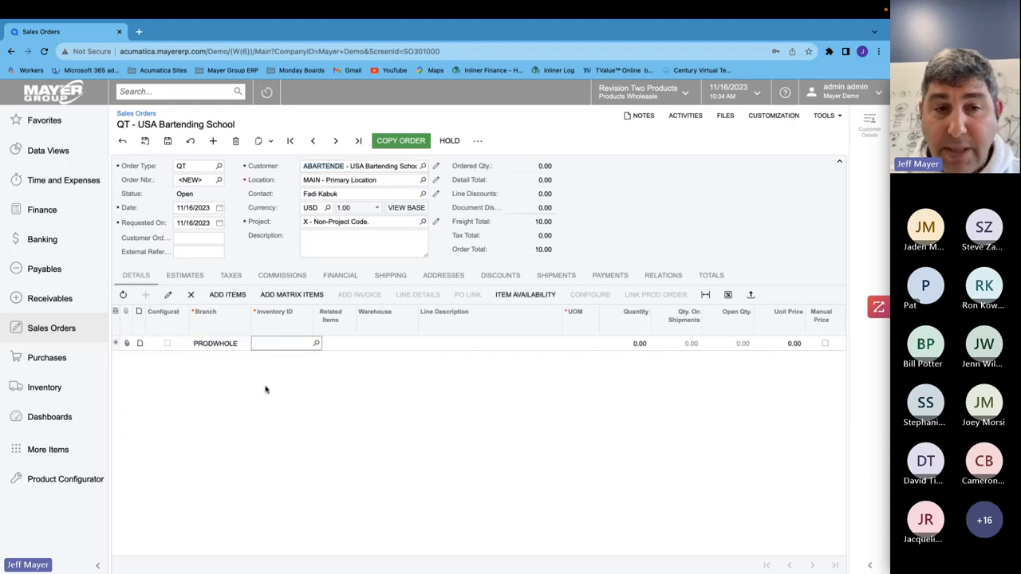
type("bar")
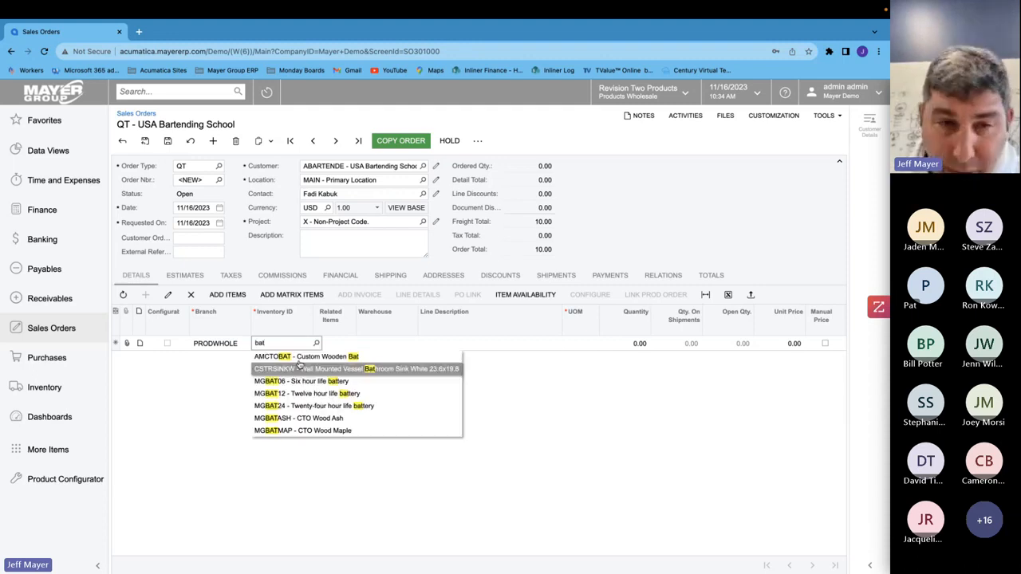
key("Tab")
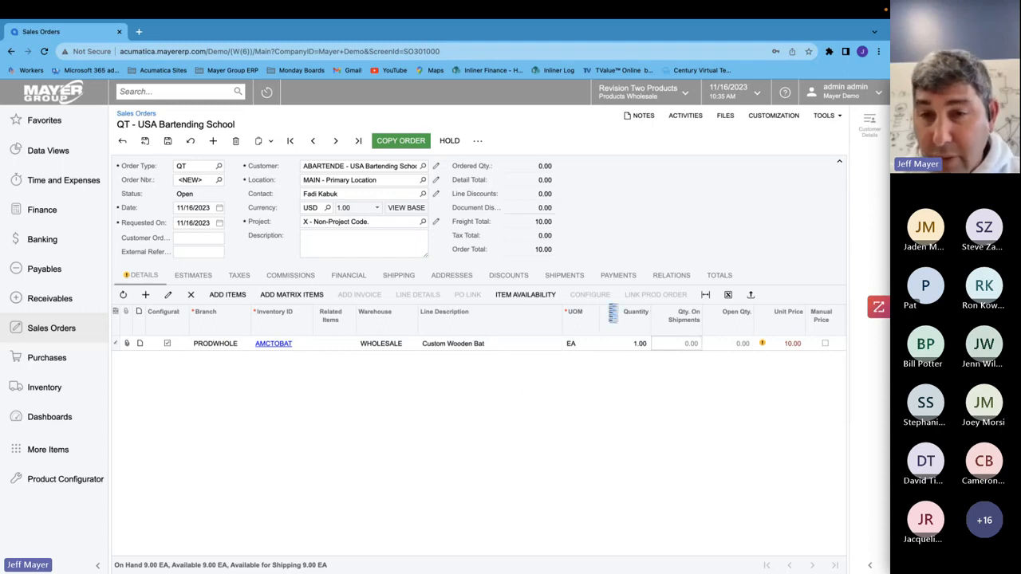
left_click(168, 142)
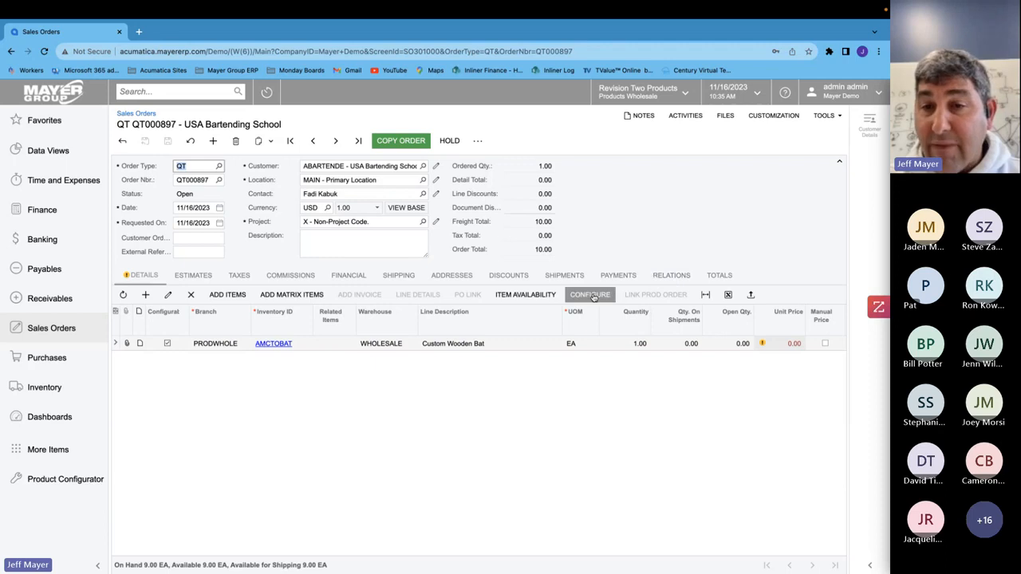
- Open the bat line's configuration entry, then close it without changes
left_click(594, 297)
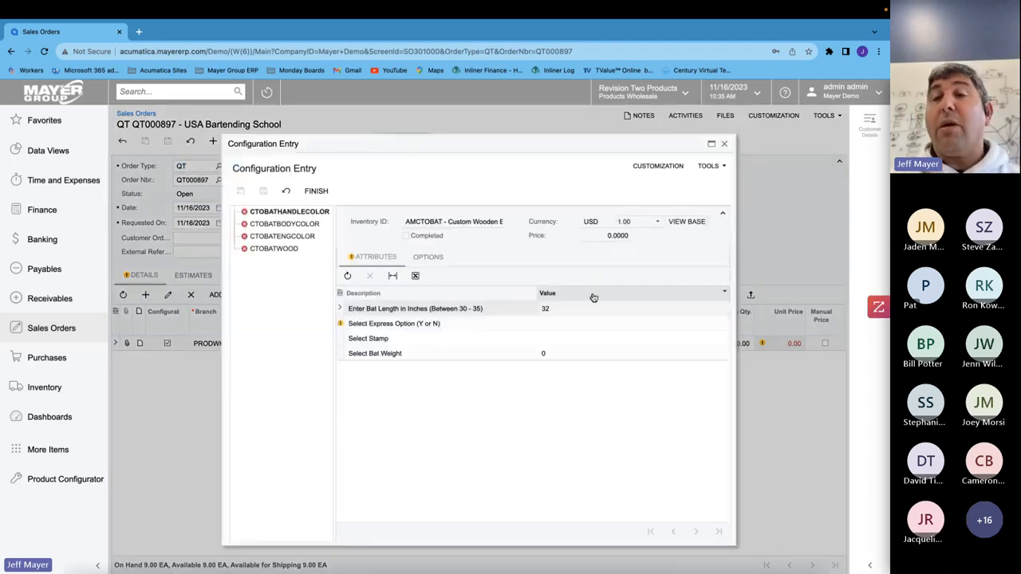
left_click(723, 143)
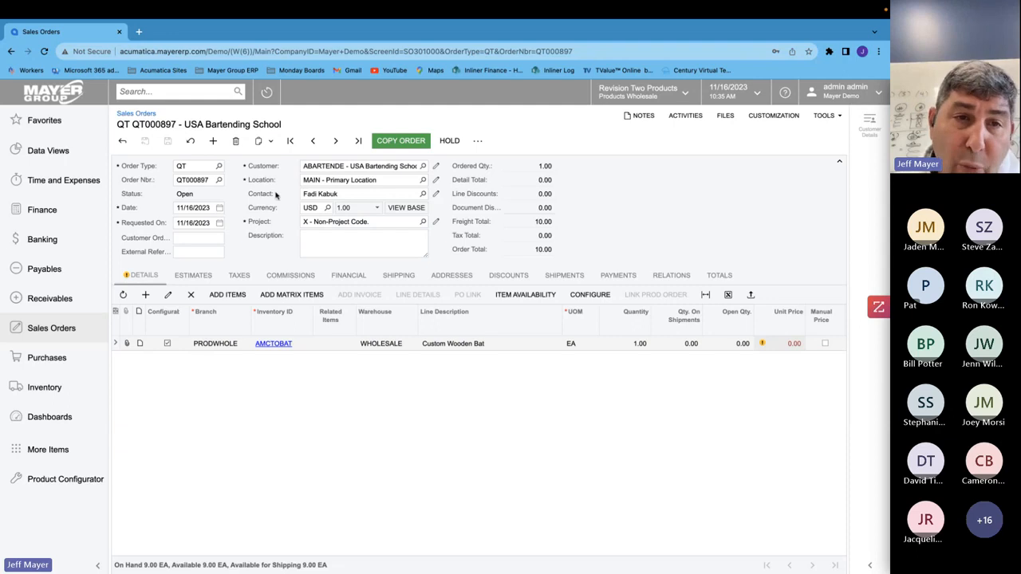
- Delete the QT sales order and confirm the deletion
left_click(235, 140)
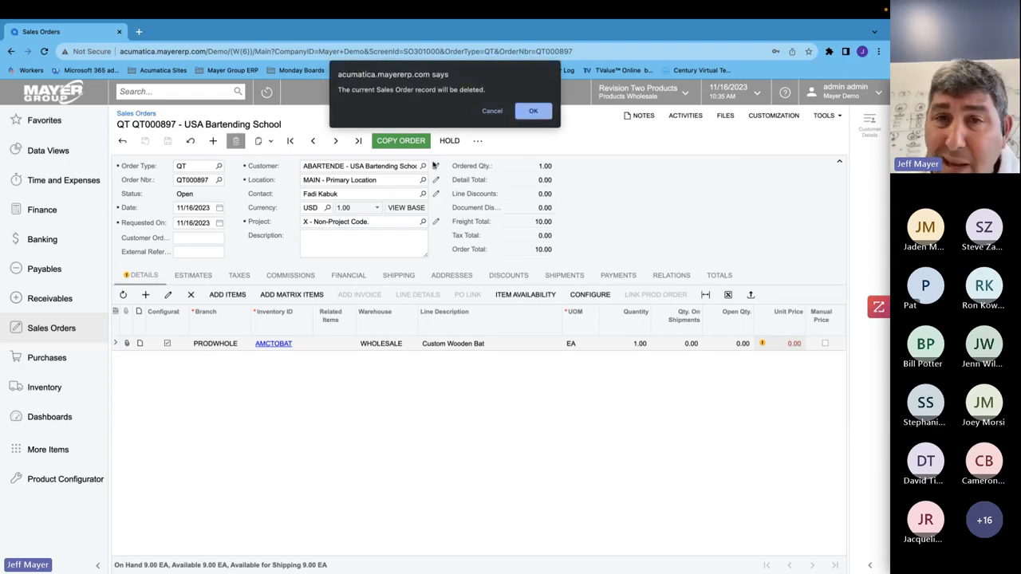
left_click(532, 111)
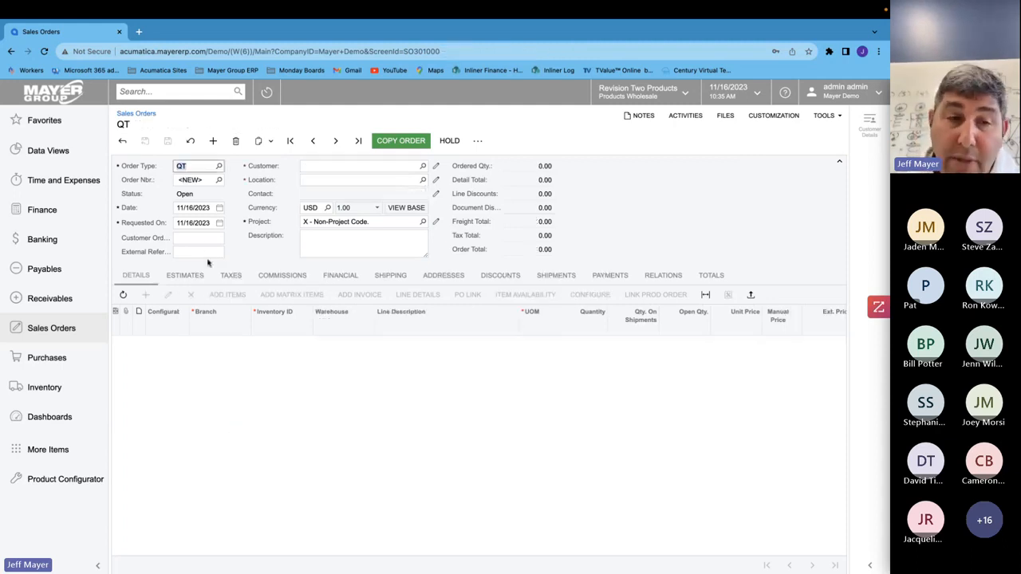
- Open opportunity OP000397 from the Opportunities list and open its sales quote Q000014
left_click(67, 446)
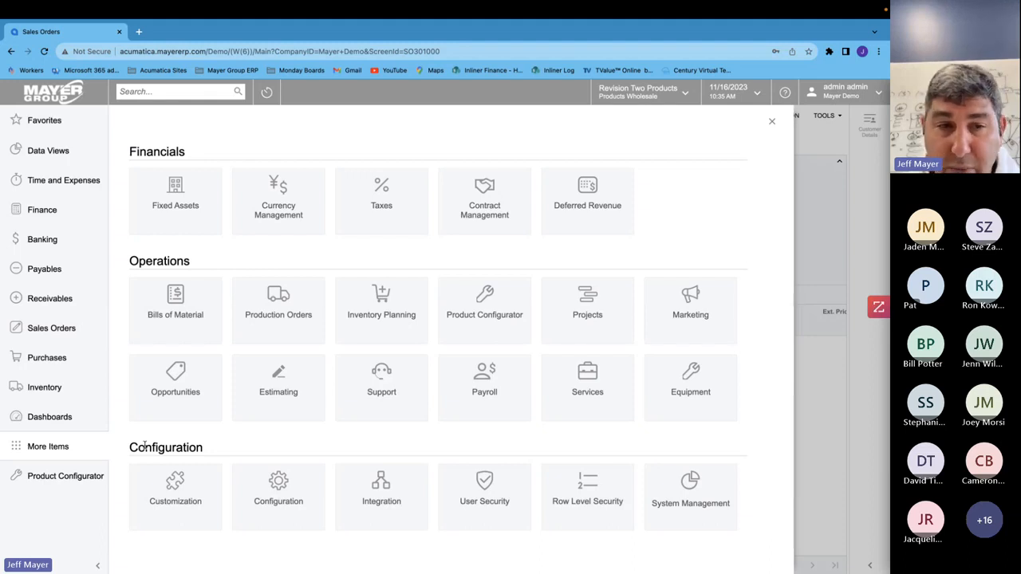
left_click(191, 386)
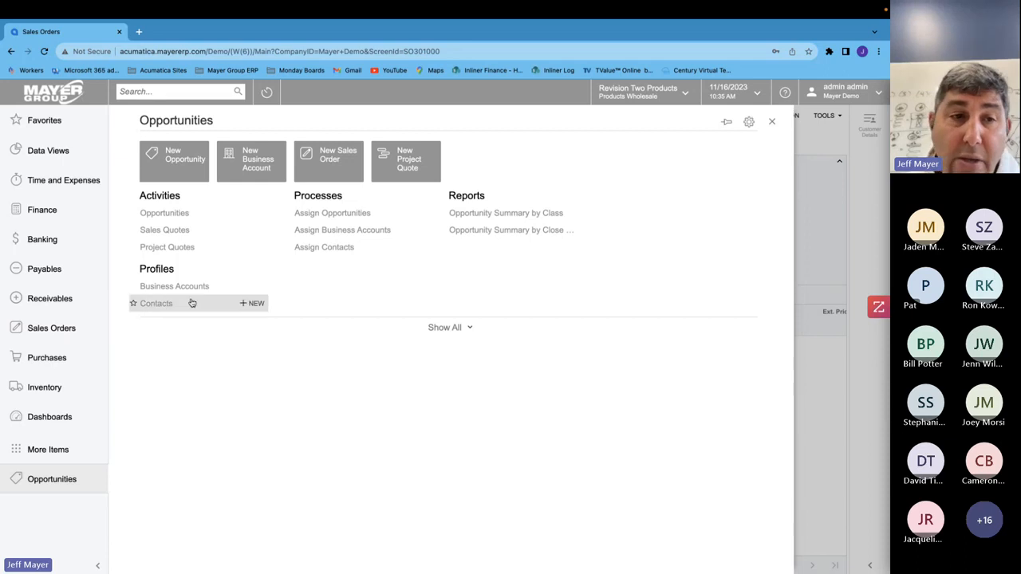
left_click(164, 213)
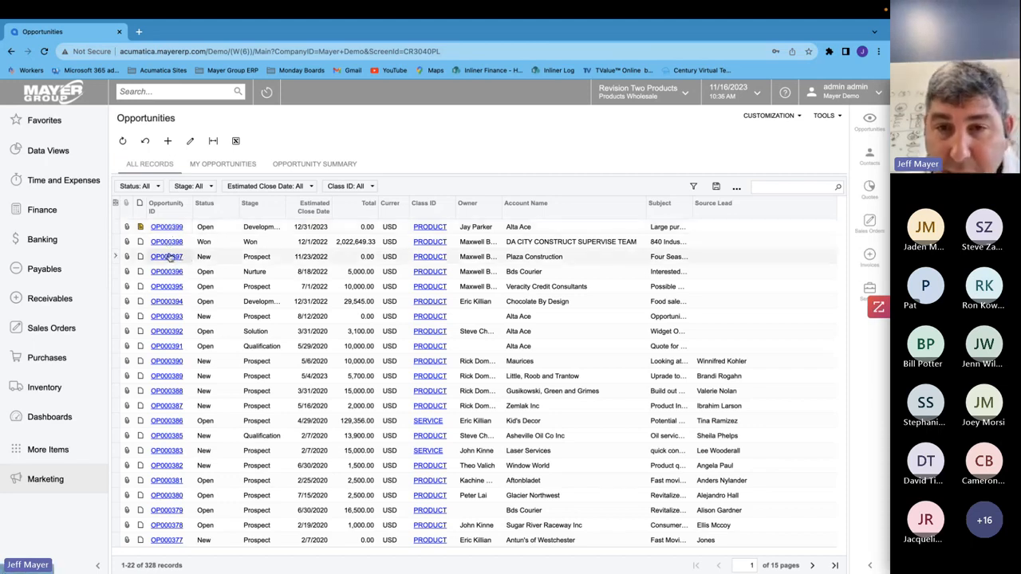
left_click(170, 257)
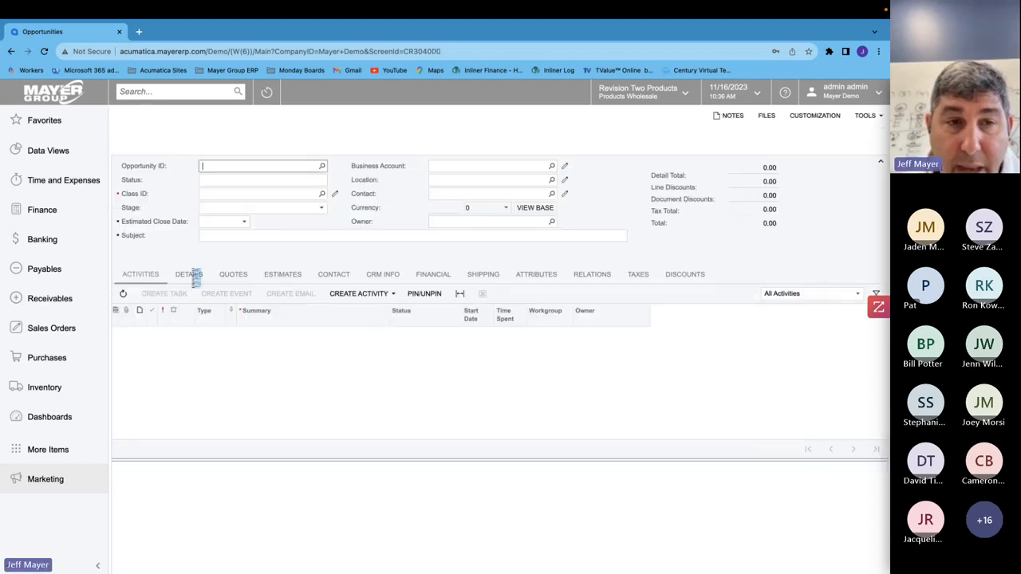
left_click(233, 277)
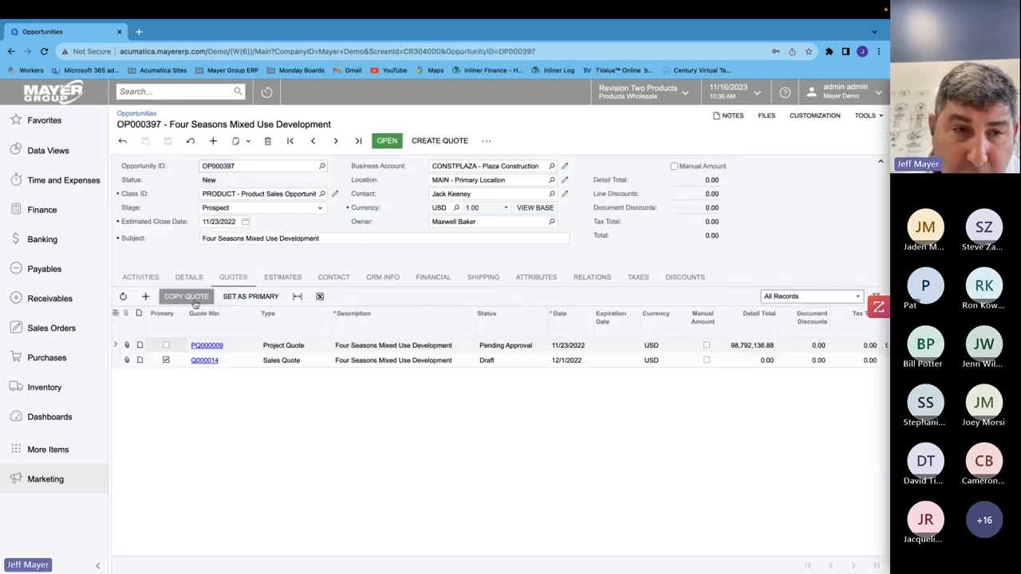
left_click(209, 362)
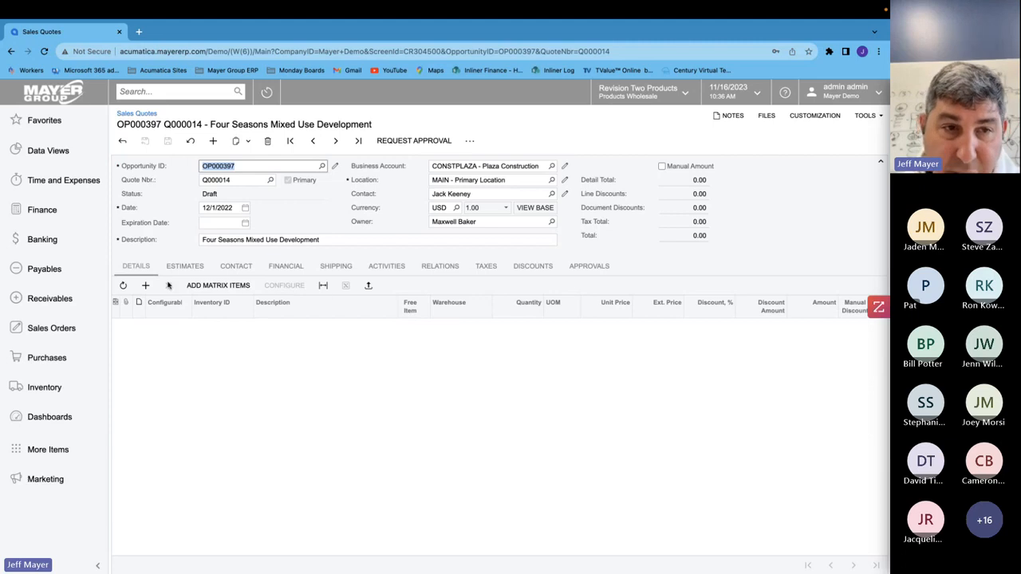
- Add an AMCTOBAT Custom Wooden Bat line with quantity 10 to the sales quote, then open and close its configuration entry
left_click(145, 284)
left_click(217, 329)
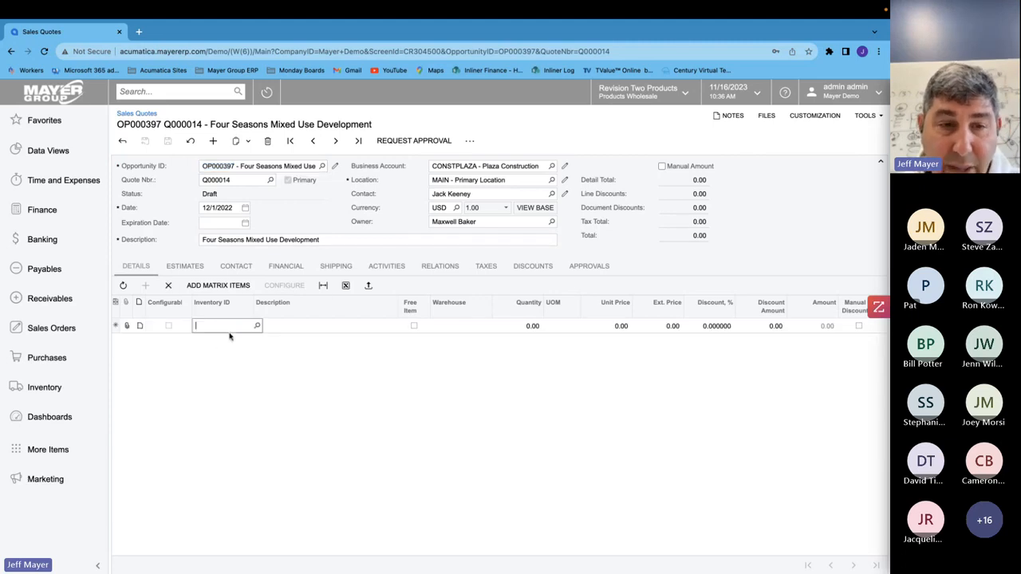
type("bat")
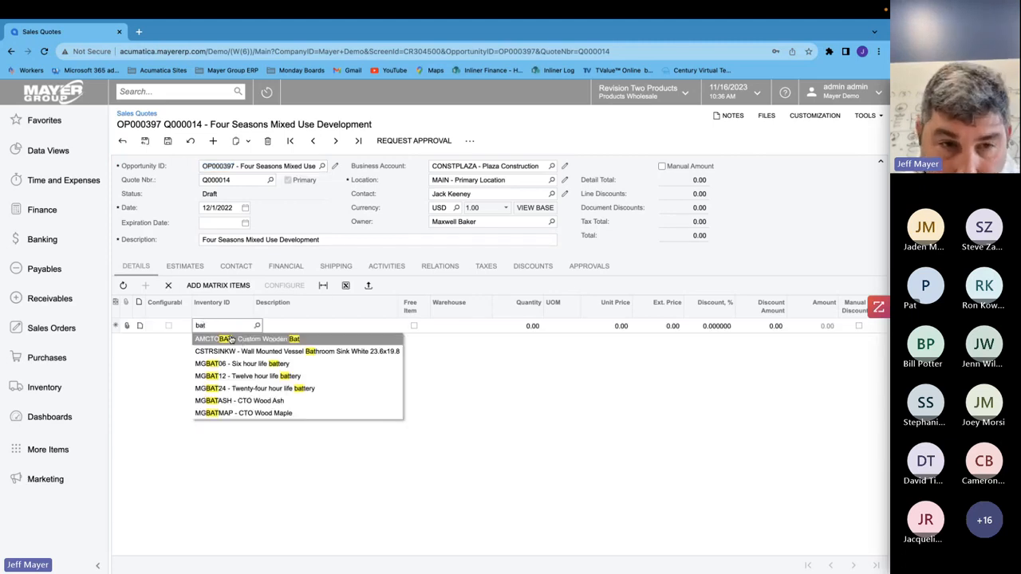
key("Tab")
key("Tab")
key("Tab")
key("Tab")
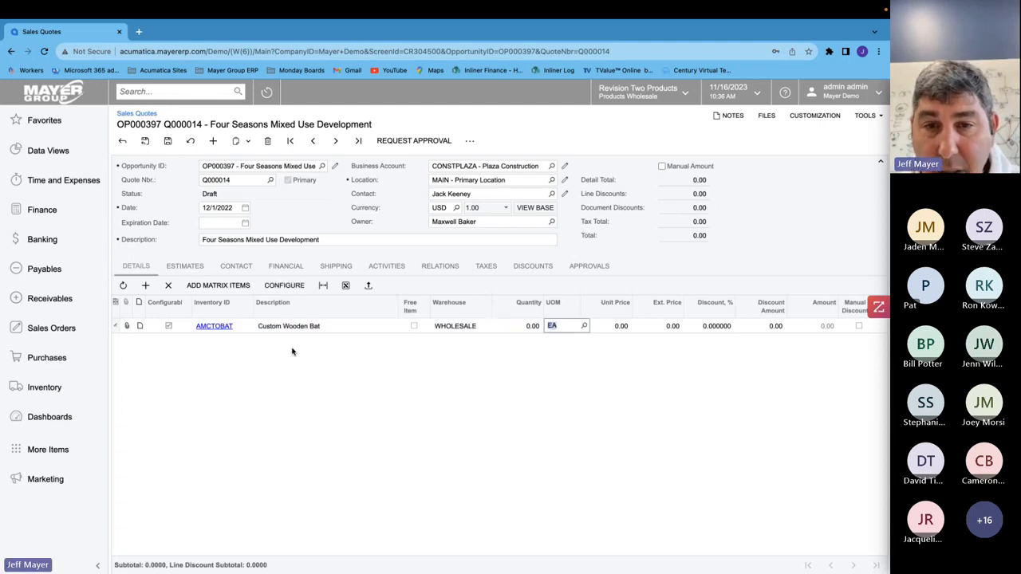
key("shift+Tab")
type("10")
key("Tab")
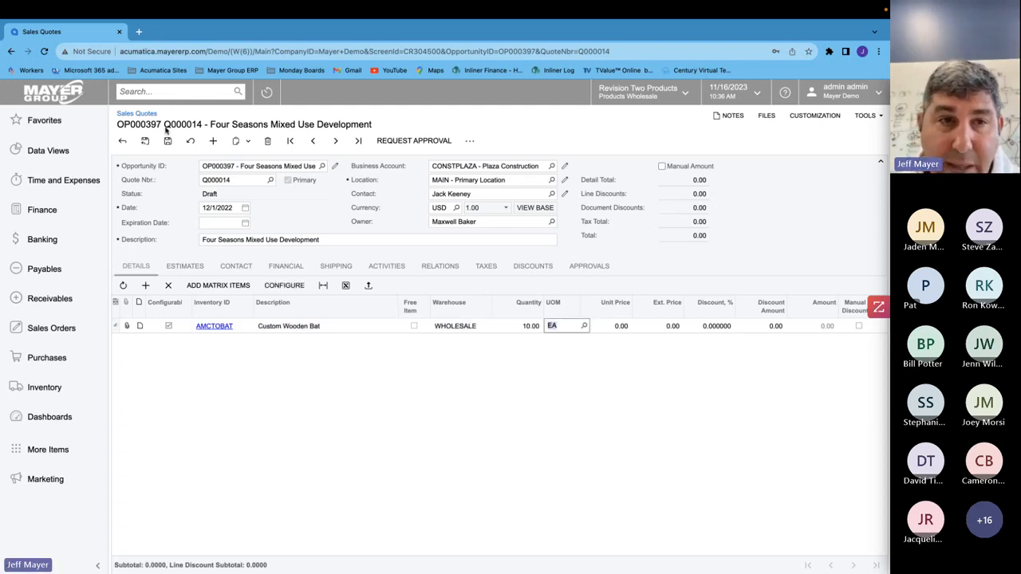
left_click(284, 289)
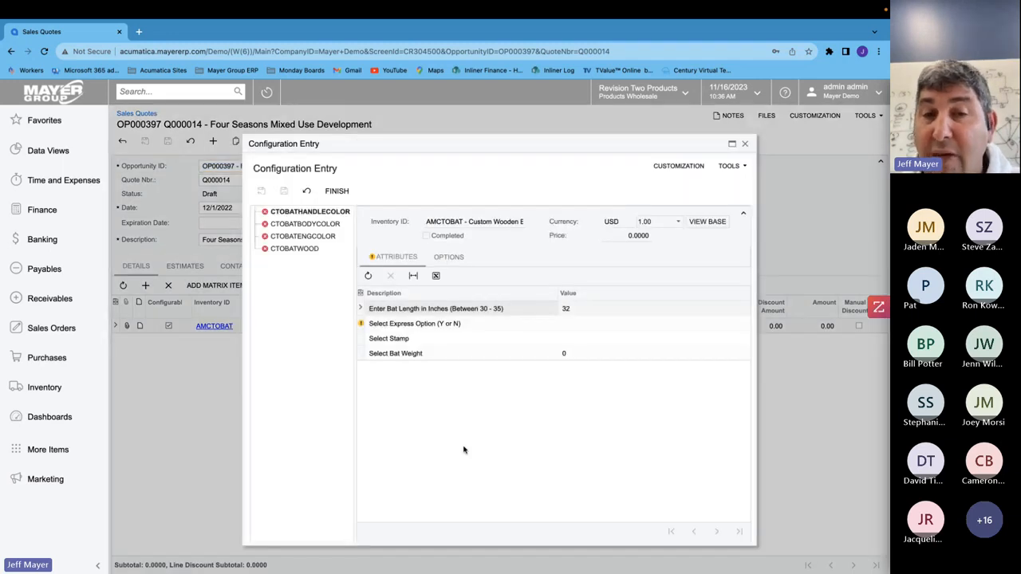
left_click(744, 145)
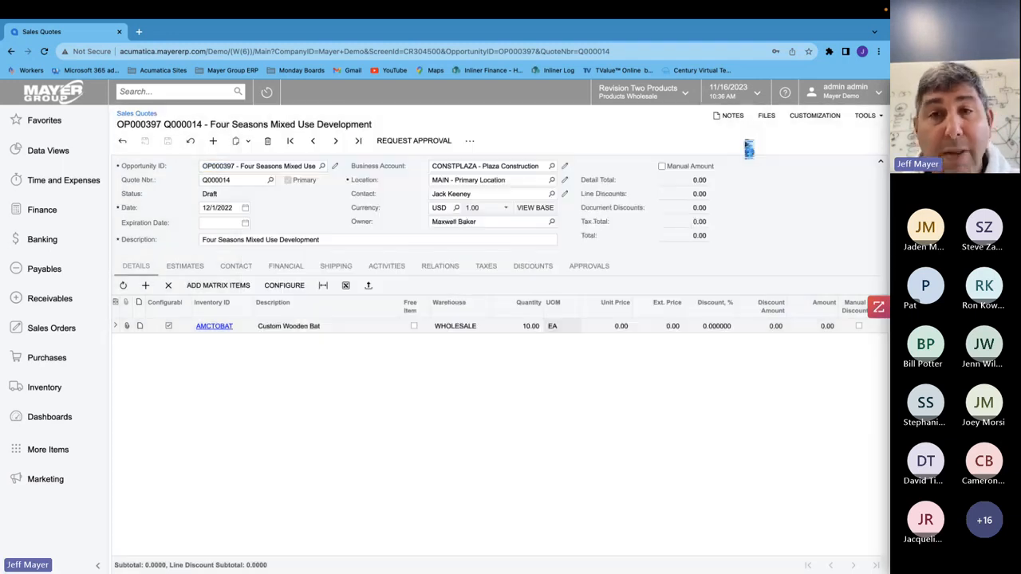
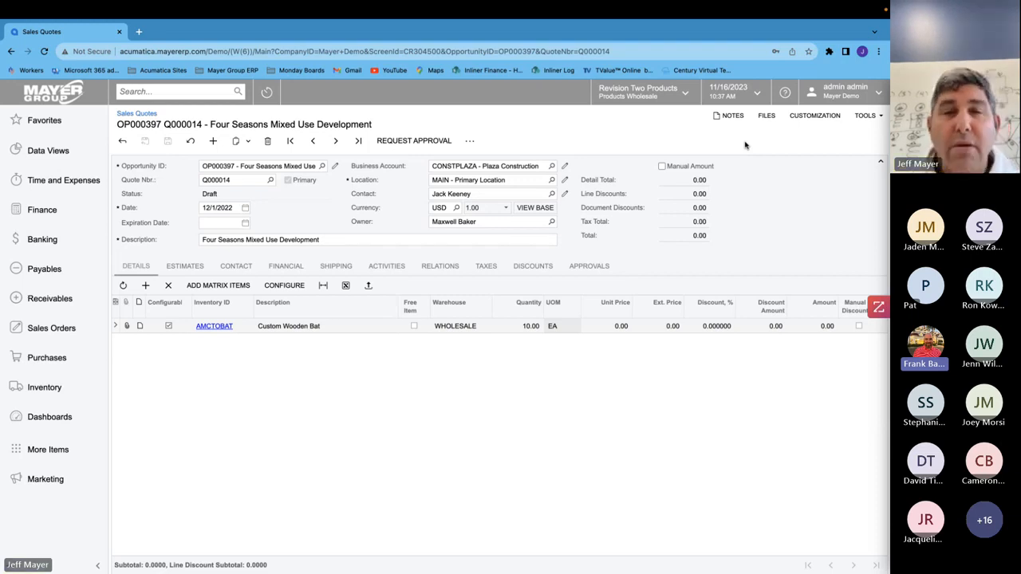
key("ctrl+Up")
left_click(499, 45)
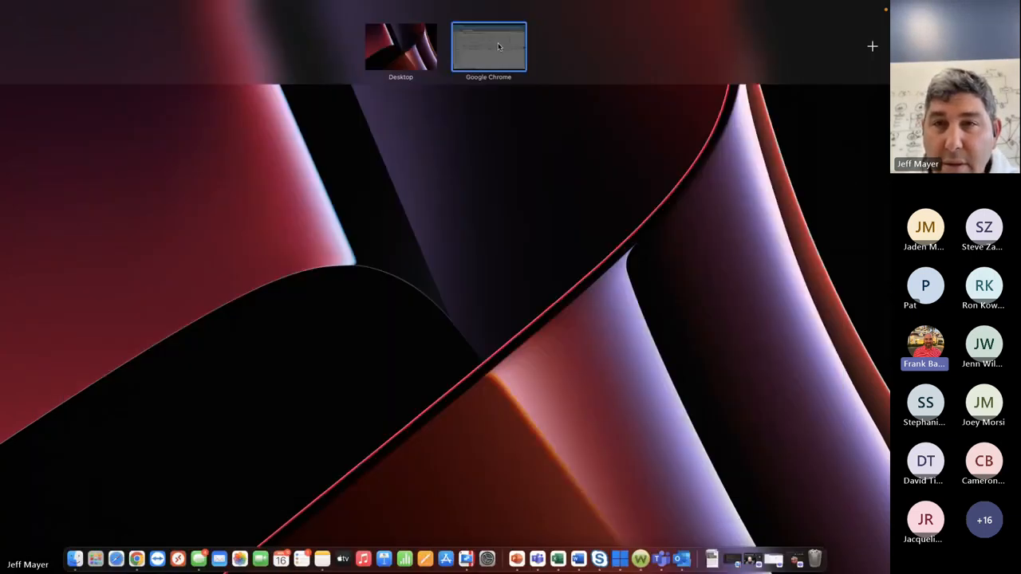
mouse_move(766, 554)
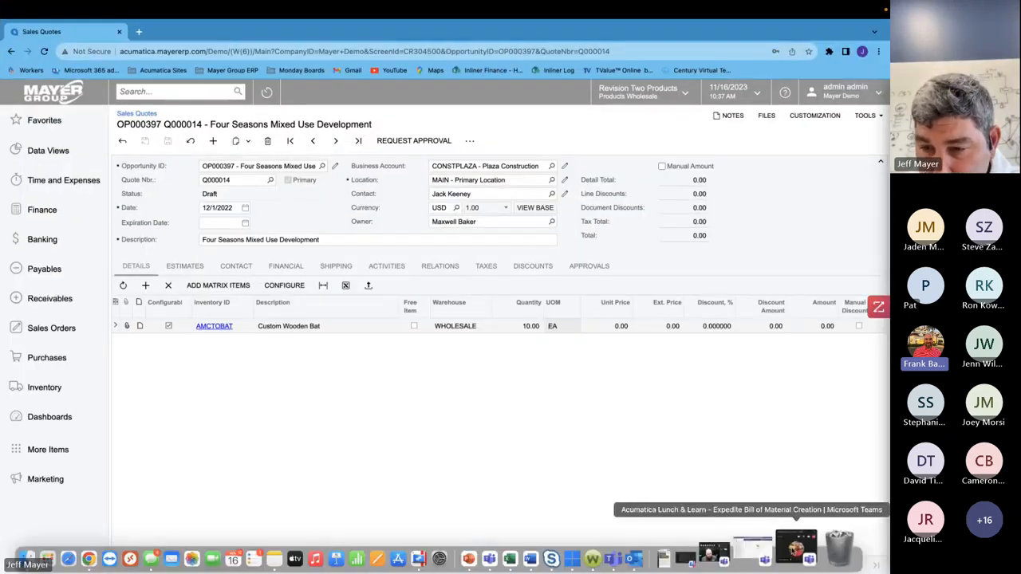